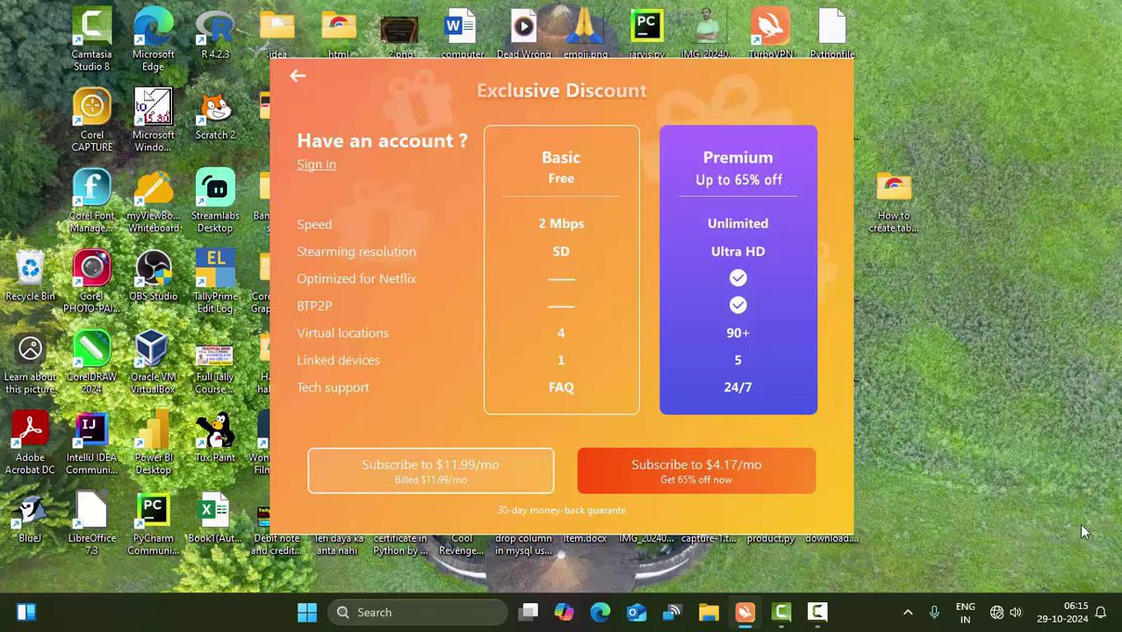
# Dismiss the Turbo VPN discount offer, close the VPN window and refresh the desktop.
pyautogui.click(298, 76)
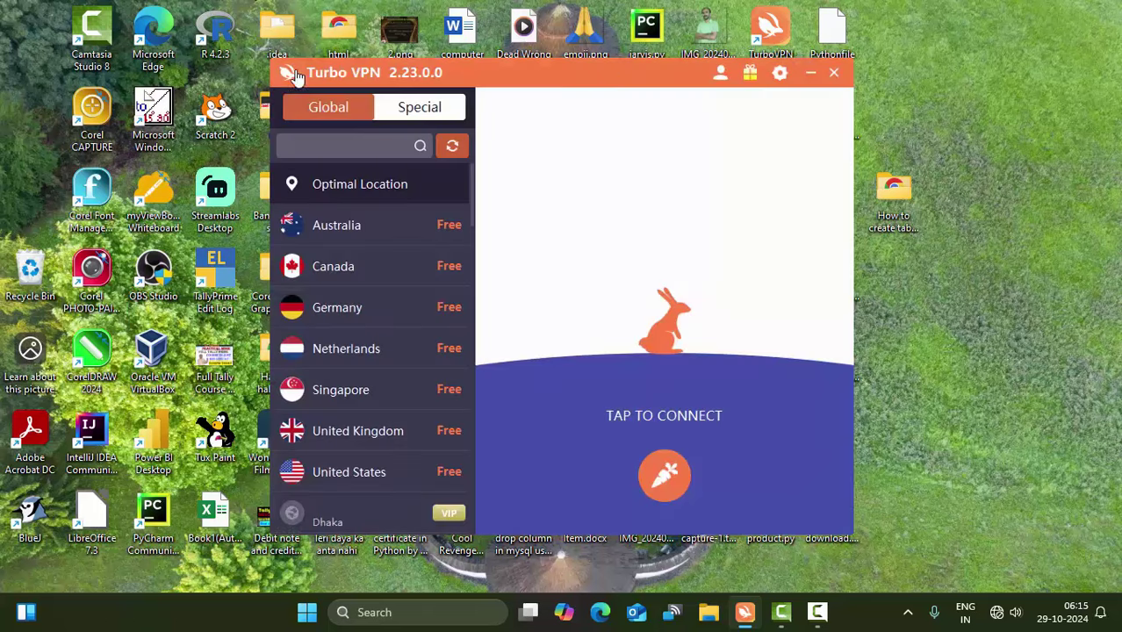
pyautogui.click(834, 73)
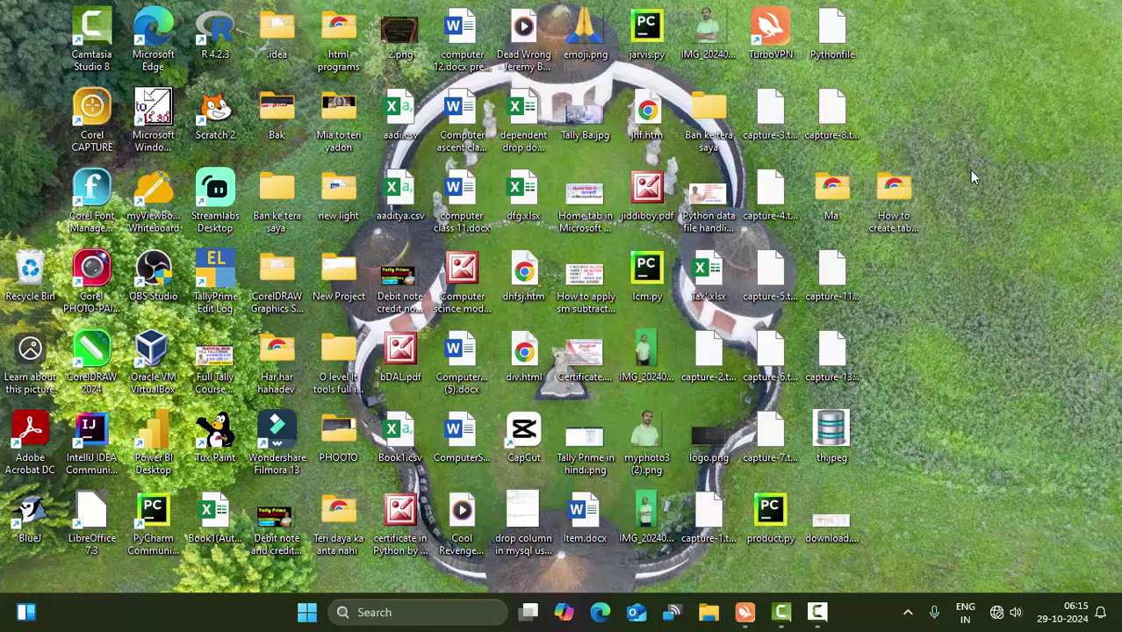
pyautogui.rightClick(972, 204)
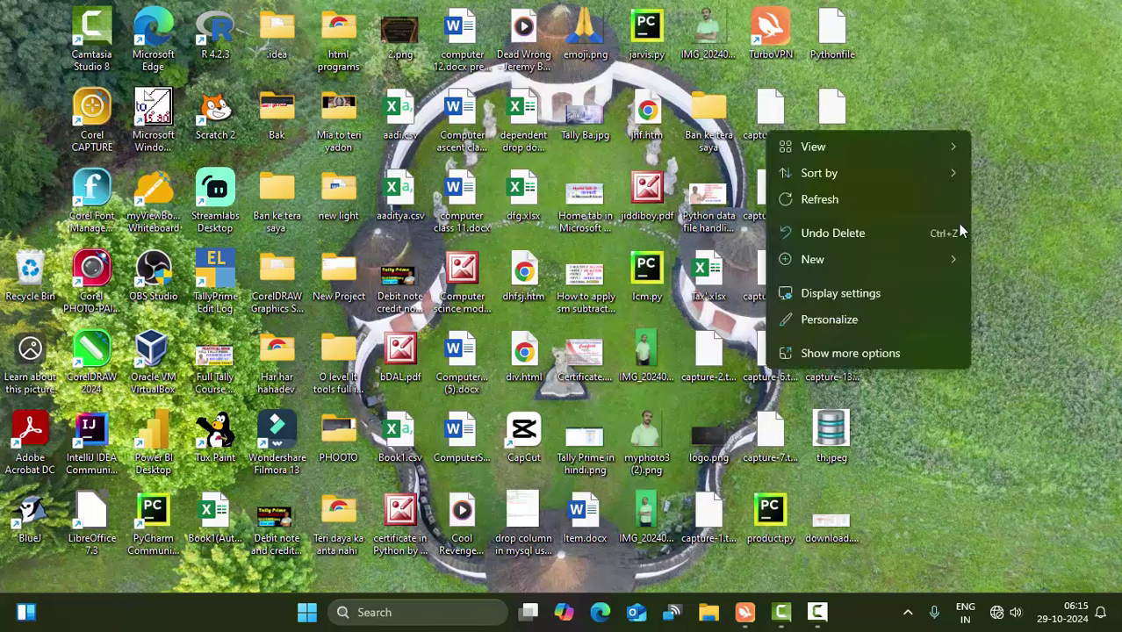
pyautogui.click(917, 203)
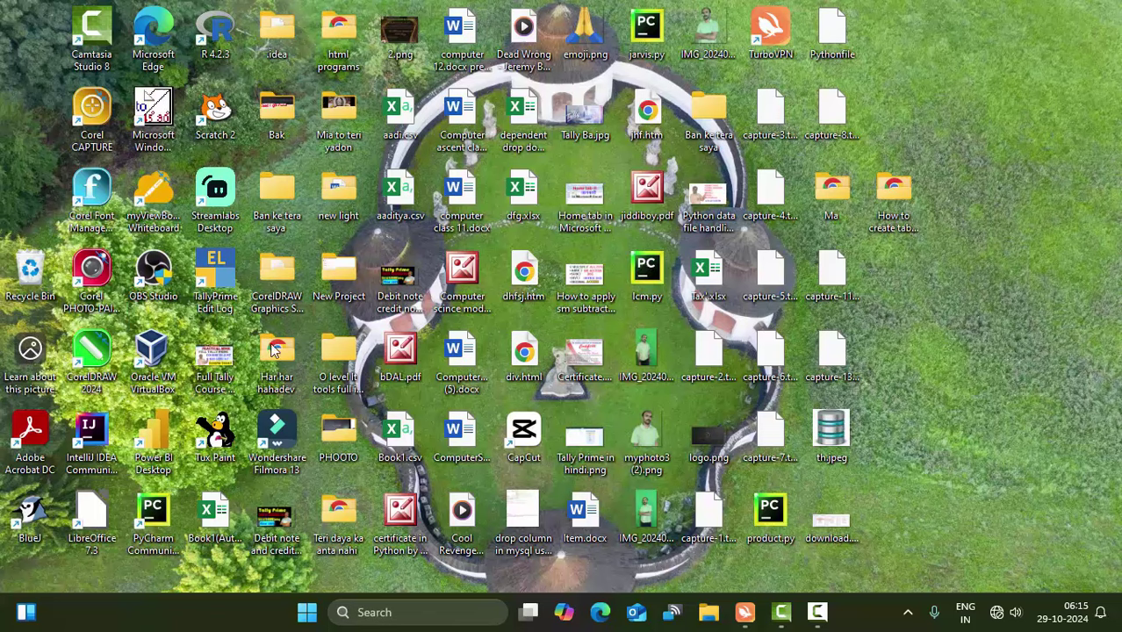
pyautogui.click(307, 612)
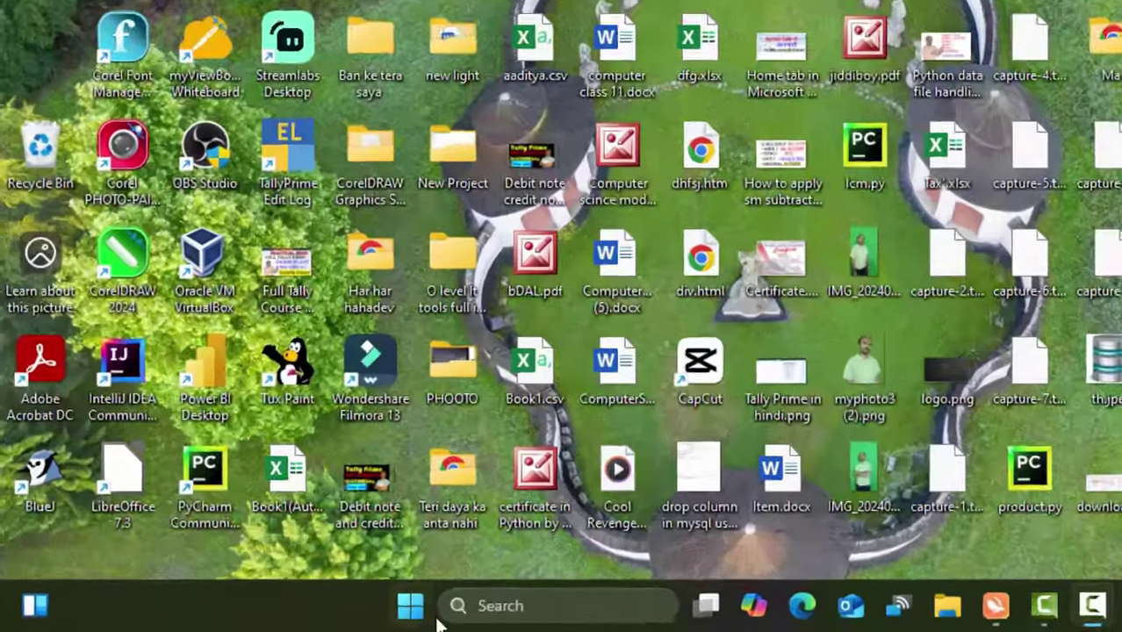
pyautogui.click(311, 613)
pyautogui.write('a')
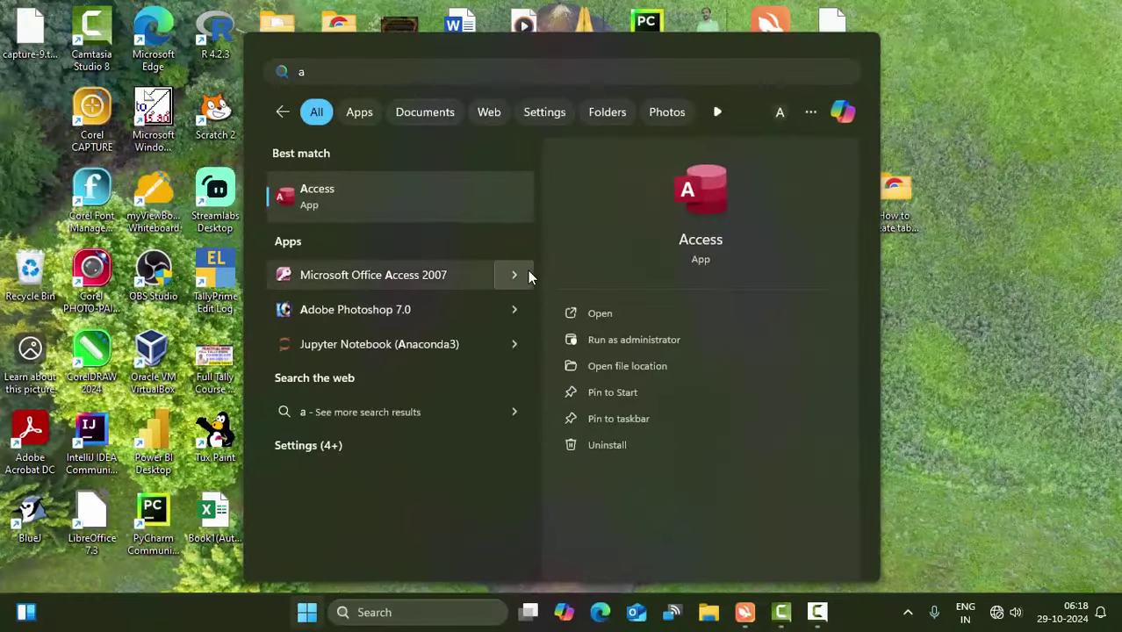
pyautogui.click(528, 272)
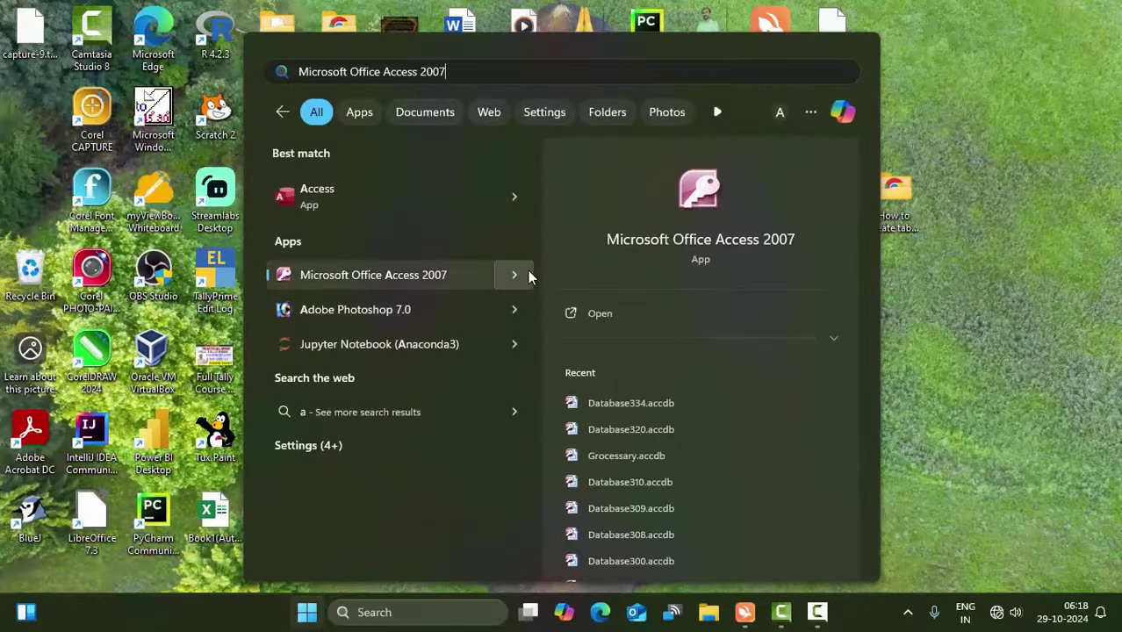
pyautogui.click(661, 406)
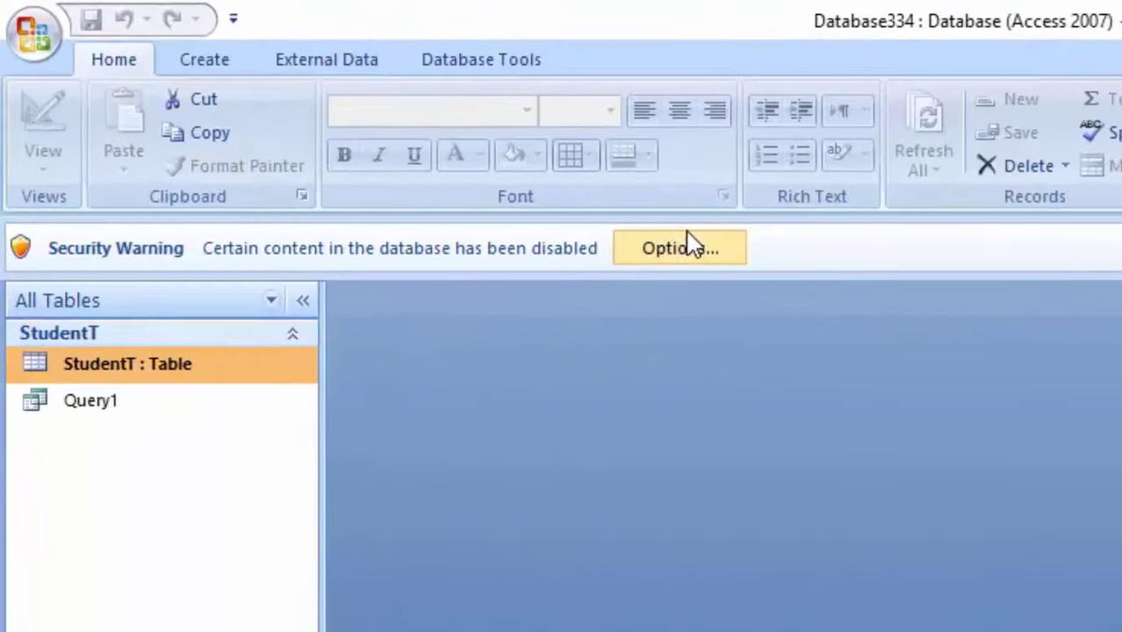
pyautogui.click(689, 239)
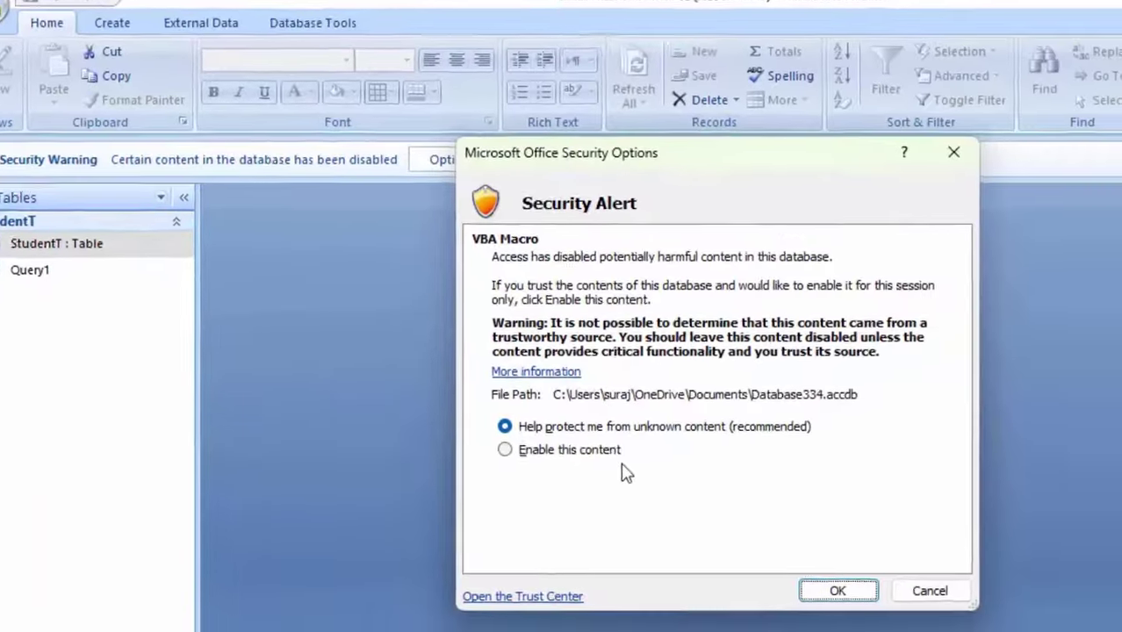
pyautogui.click(567, 450)
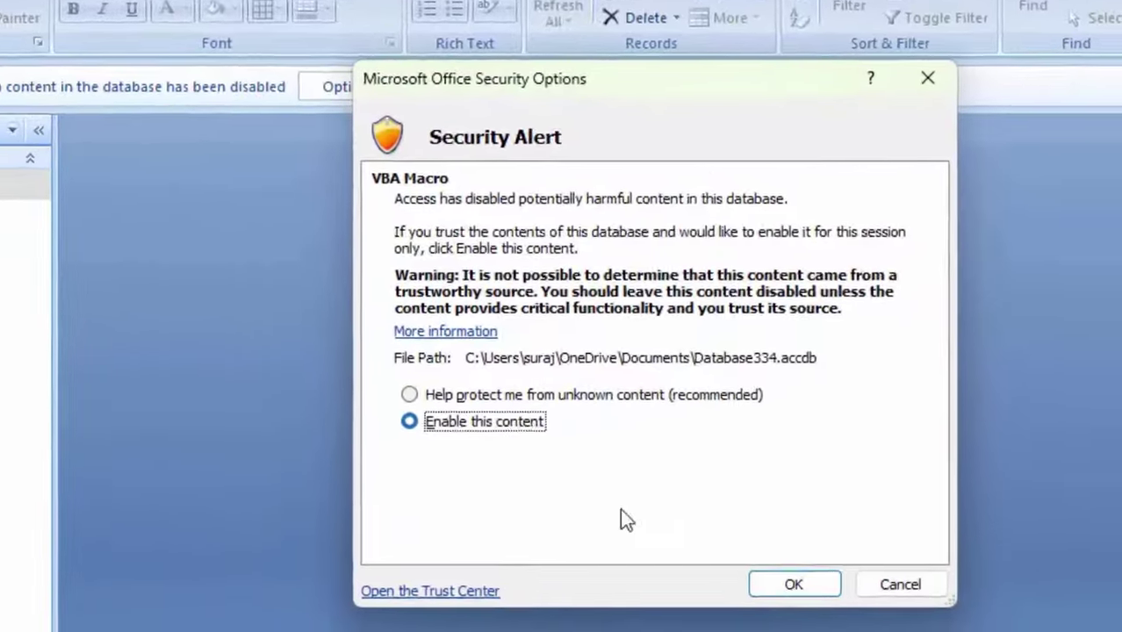
pyautogui.click(837, 591)
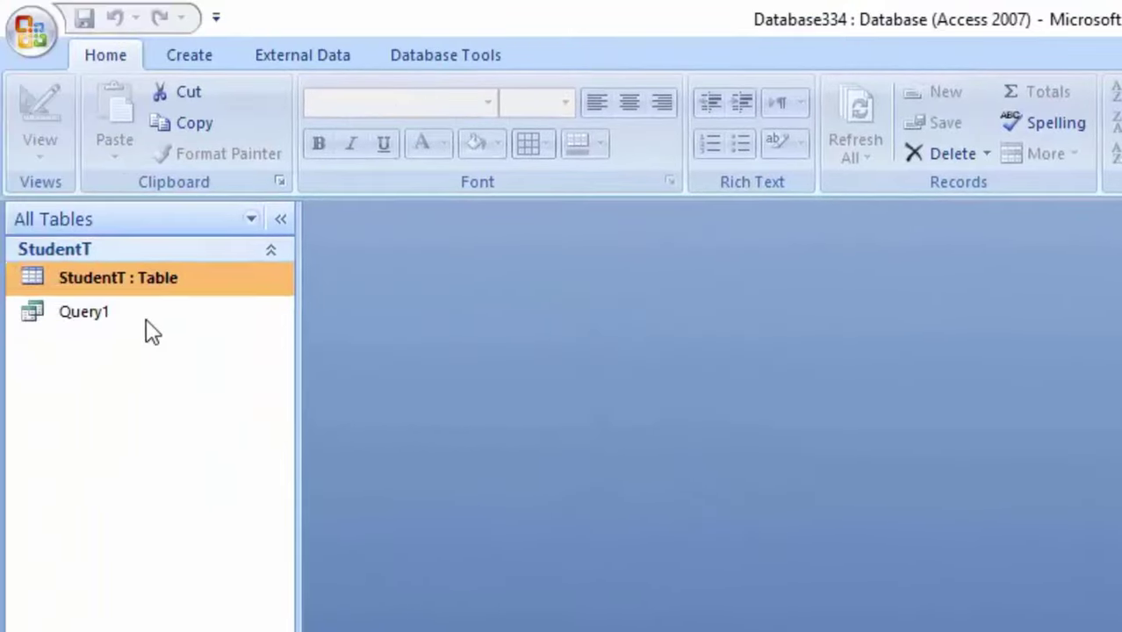
pyautogui.doubleClick(14, 245)
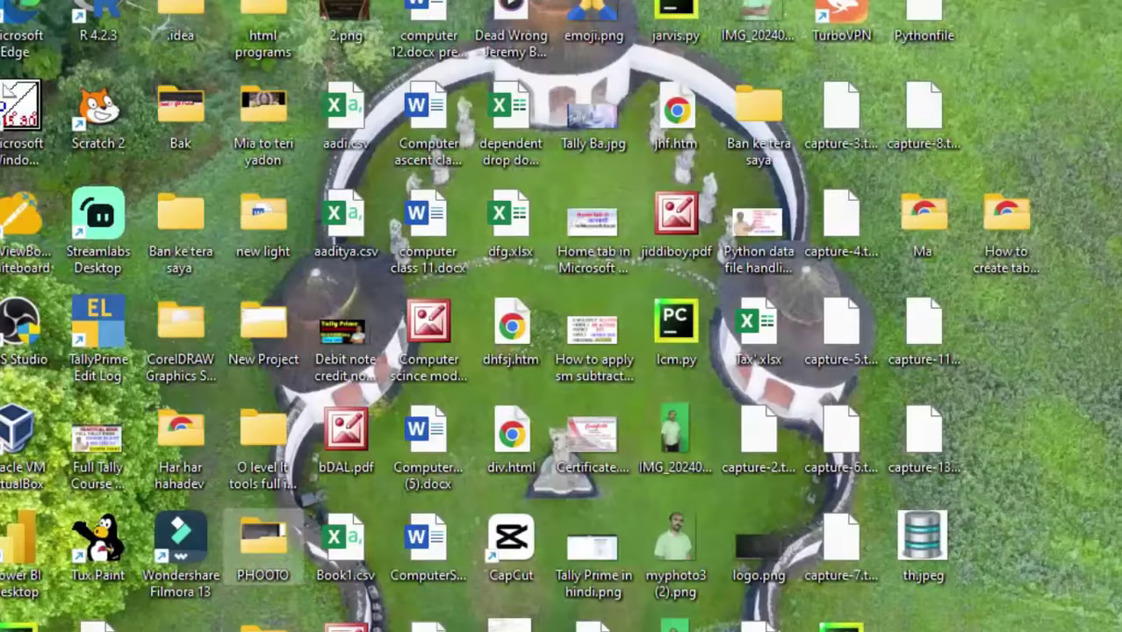
# Launch Access and create the blank database Database337.
pyautogui.press('super')
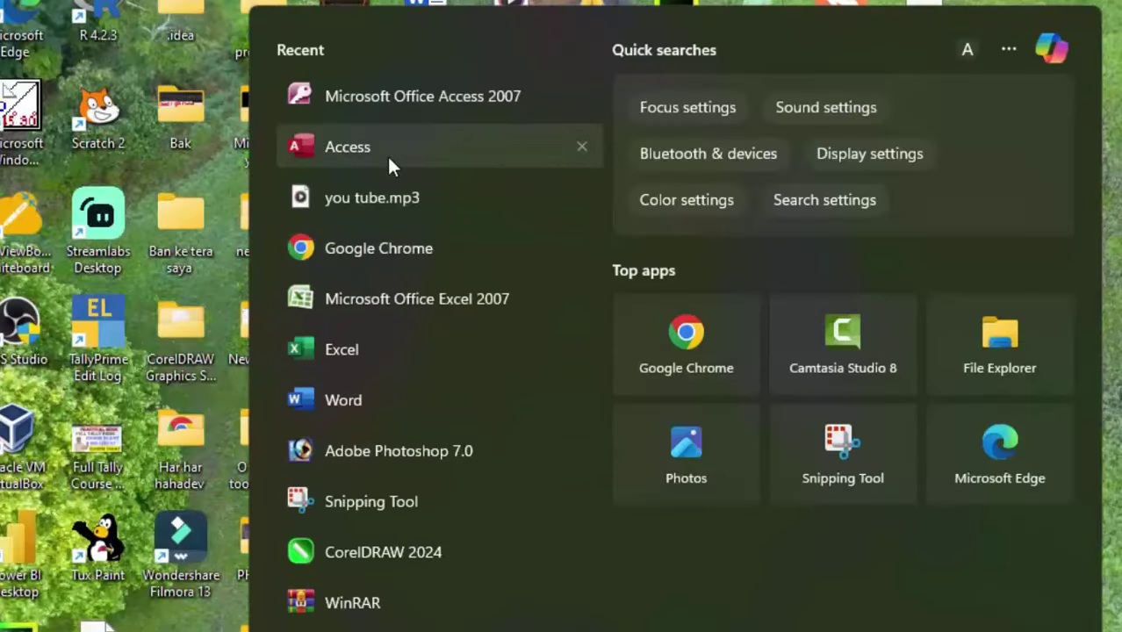
pyautogui.click(386, 154)
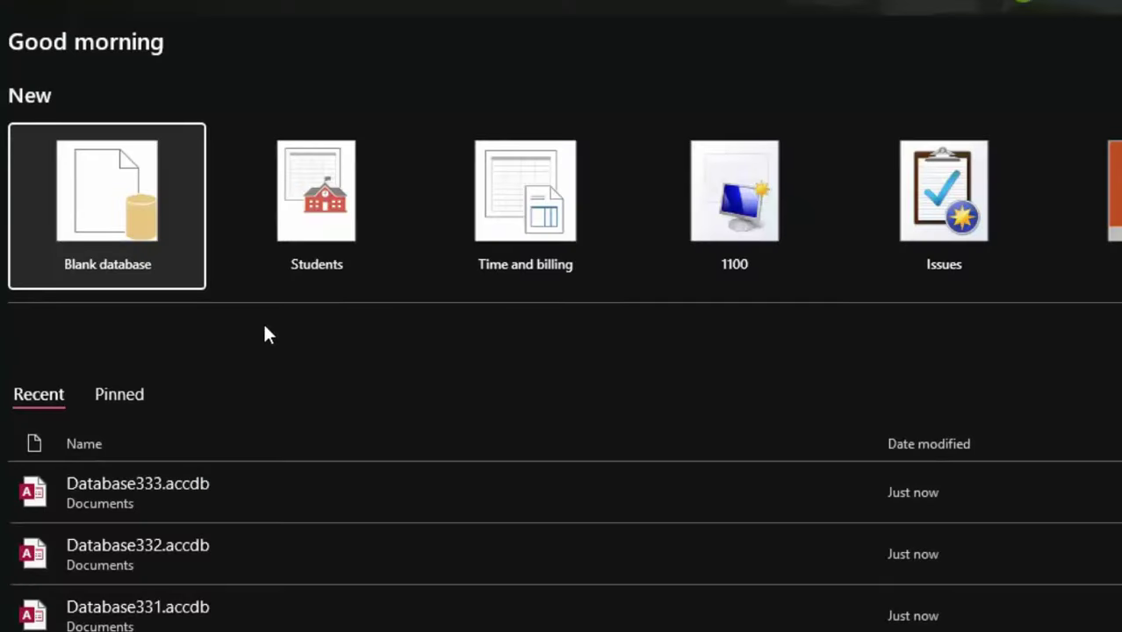
pyautogui.click(114, 218)
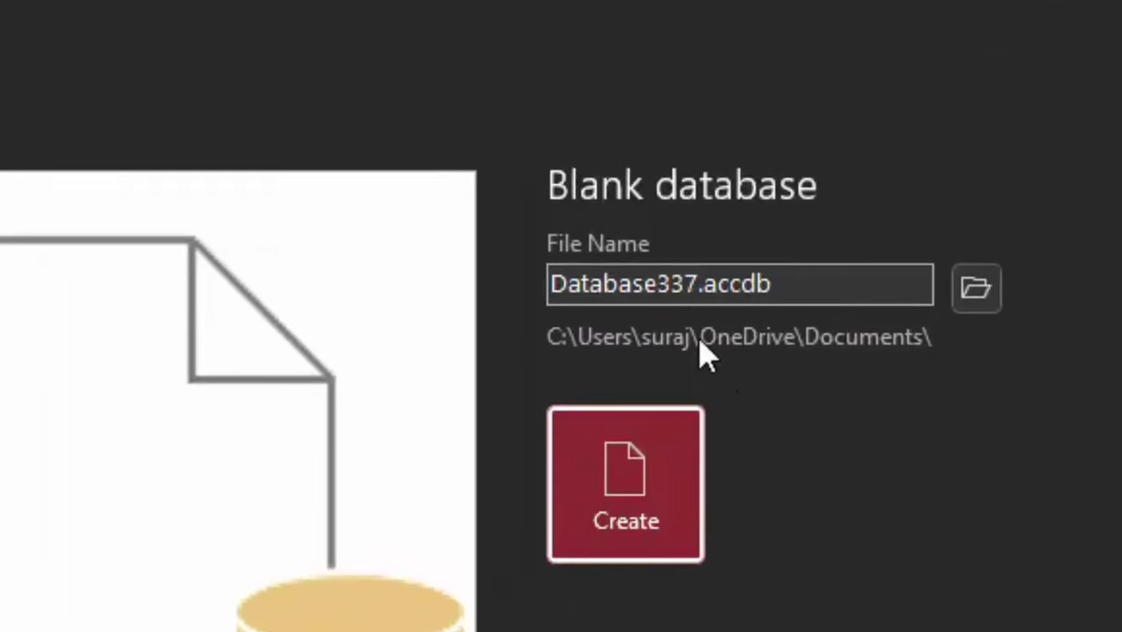
pyautogui.click(602, 524)
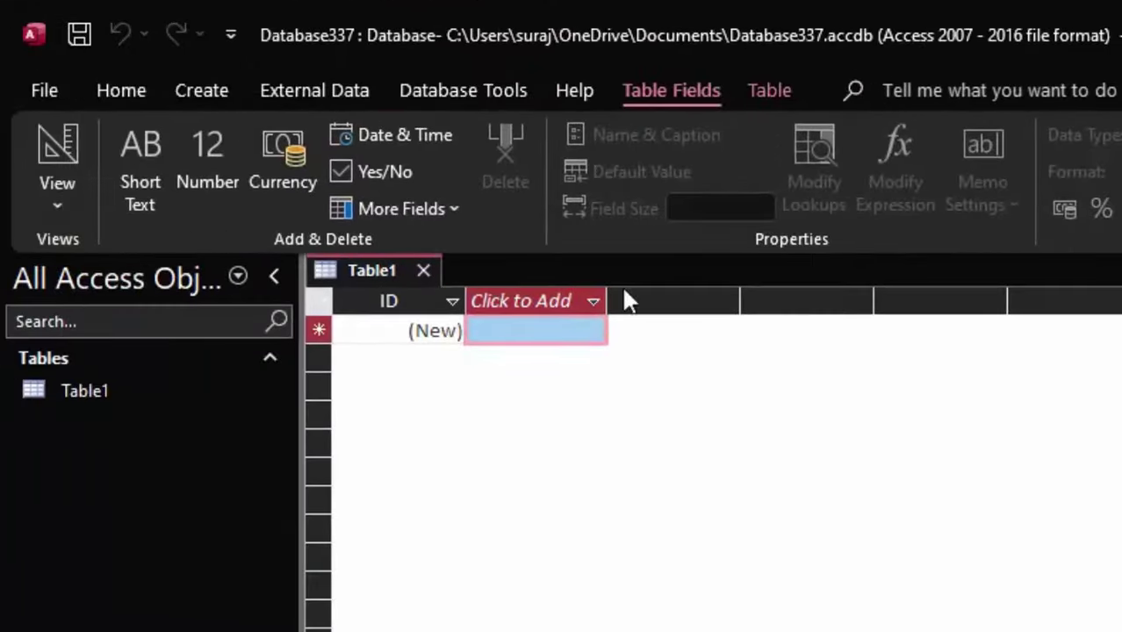
# Save Table1 under the name State and switch it to Design view.
pyautogui.click(44, 136)
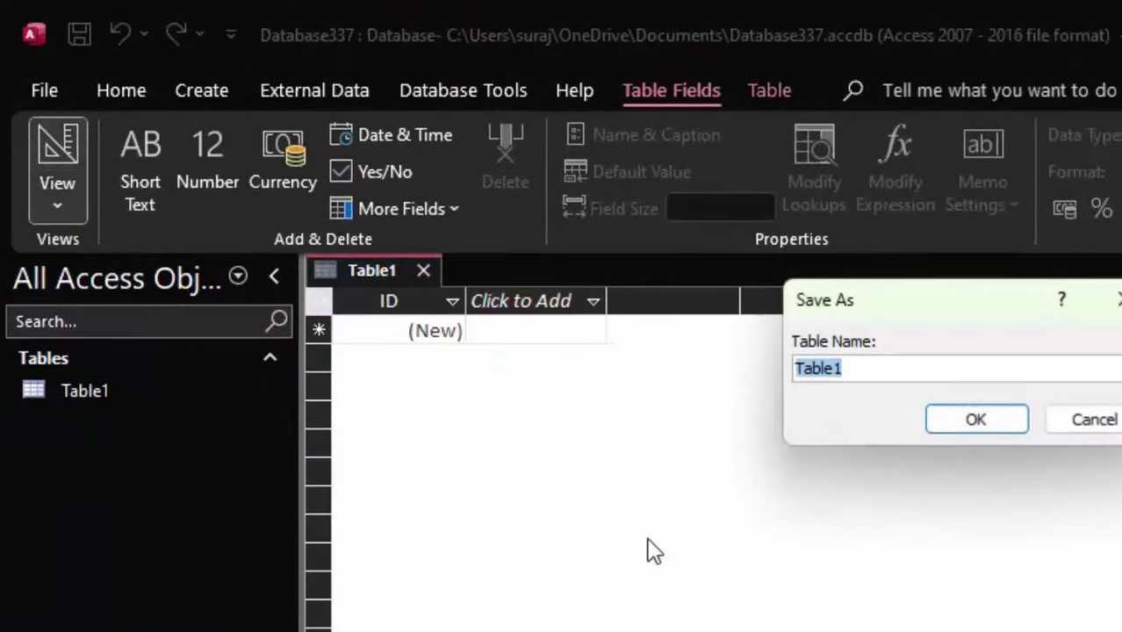
pyautogui.press('BackSpace')
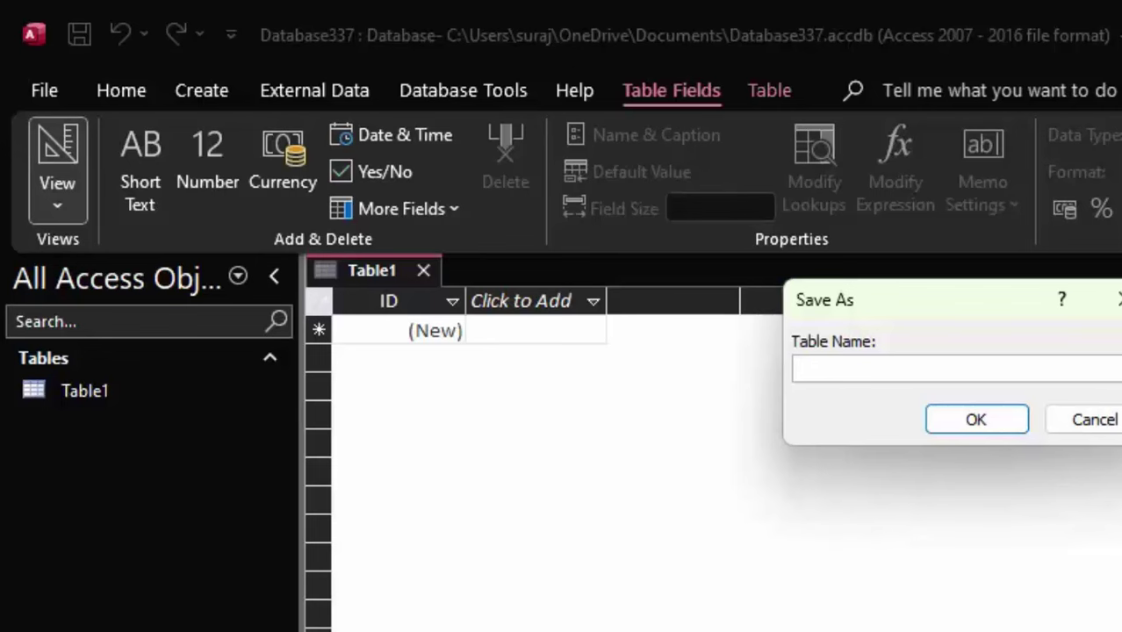
pyautogui.write('Emplo')
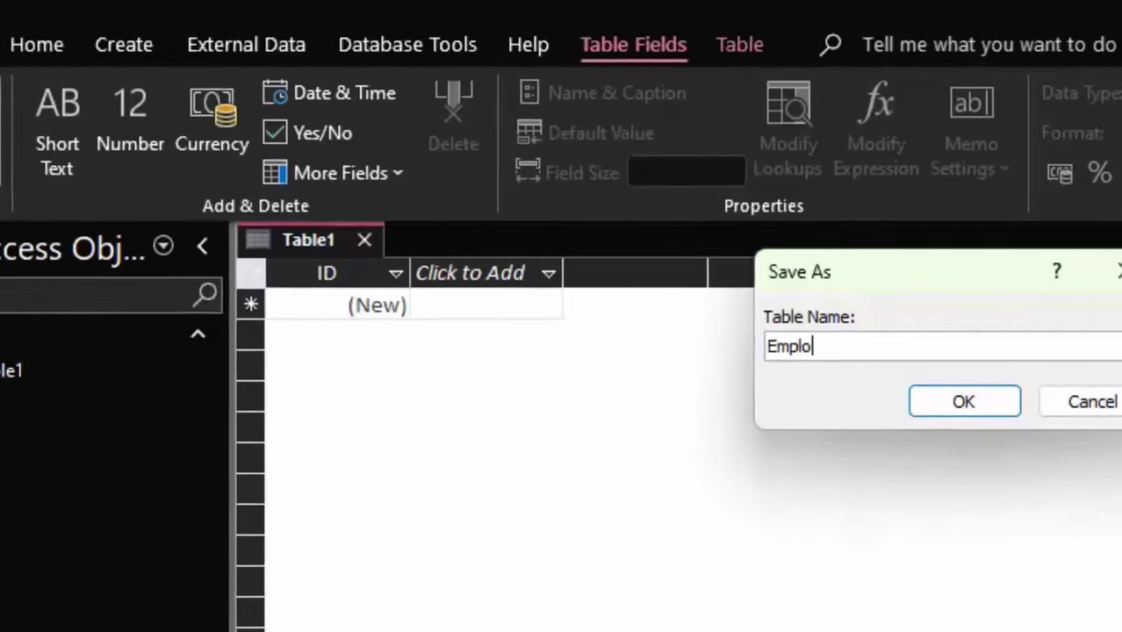
pyautogui.write('y')
pyautogui.press('BackSpace')
pyautogui.press('BackSpace')
pyautogui.press('BackSpace')
pyautogui.press('BackSpace')
pyautogui.press('BackSpace')
pyautogui.press('BackSpace')
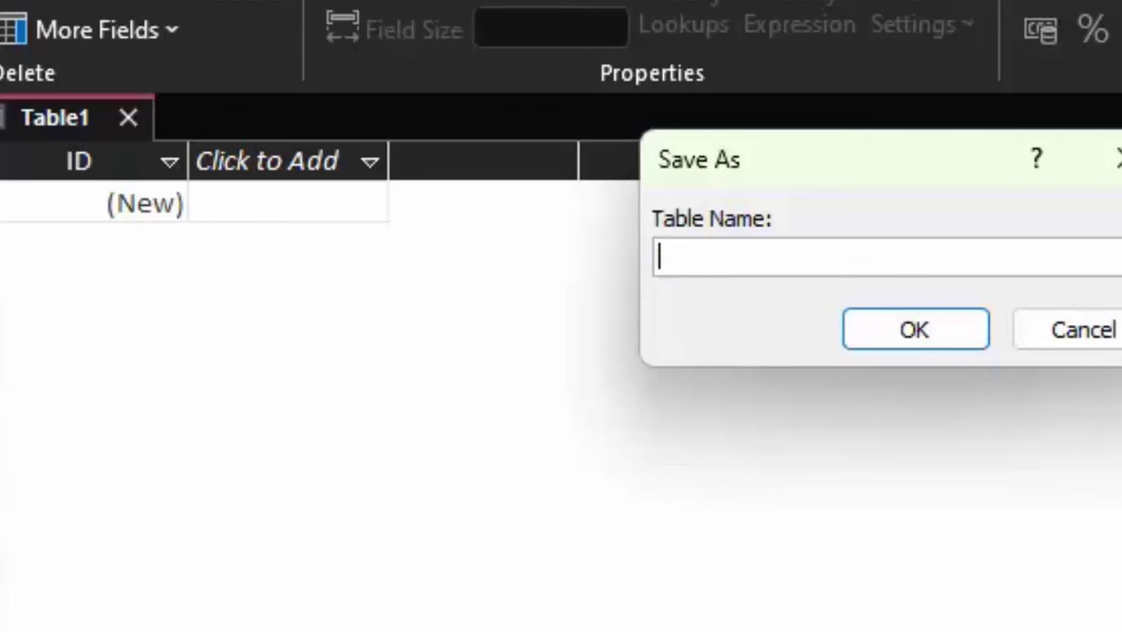
pyautogui.write('Stat')
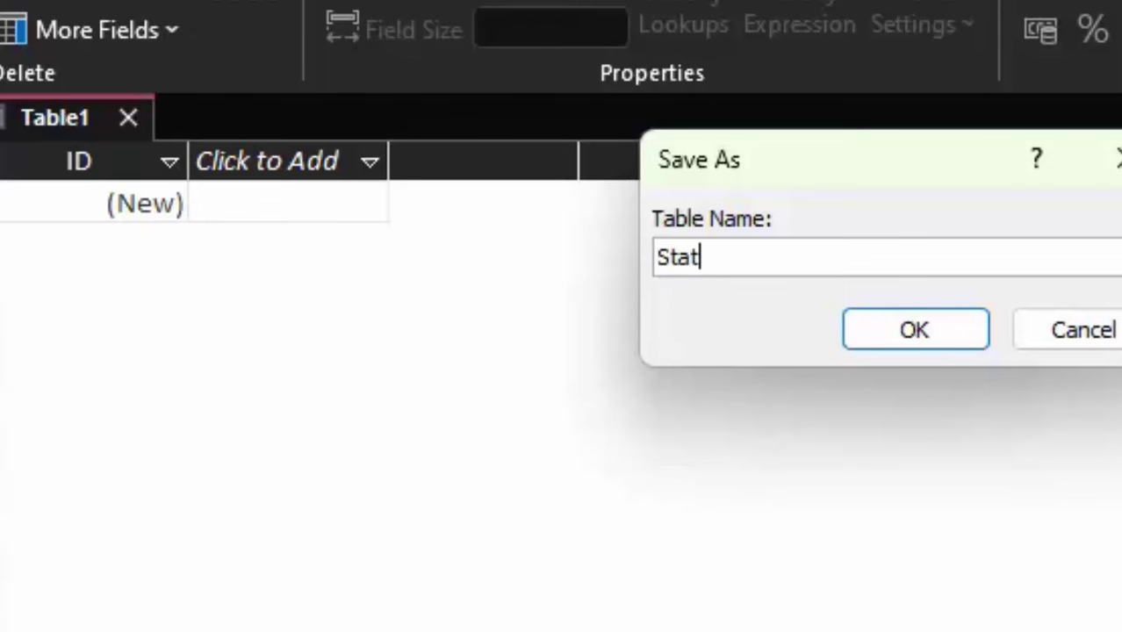
pyautogui.write('e')
pyautogui.click(909, 353)
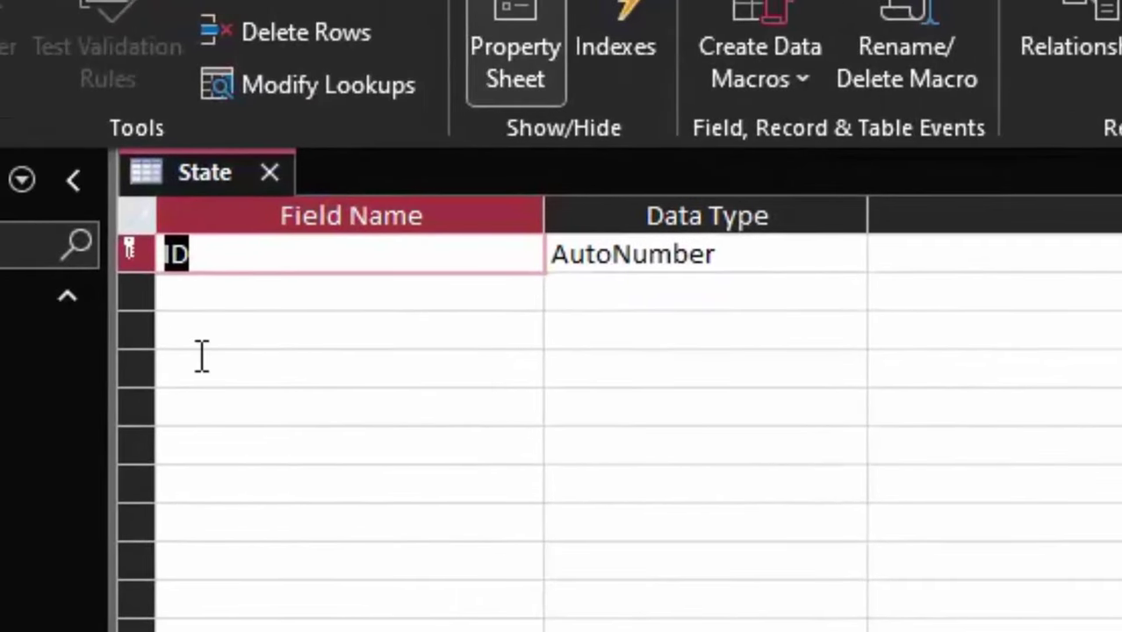
# Add a Short Text field named State below ID.
pyautogui.click(195, 281)
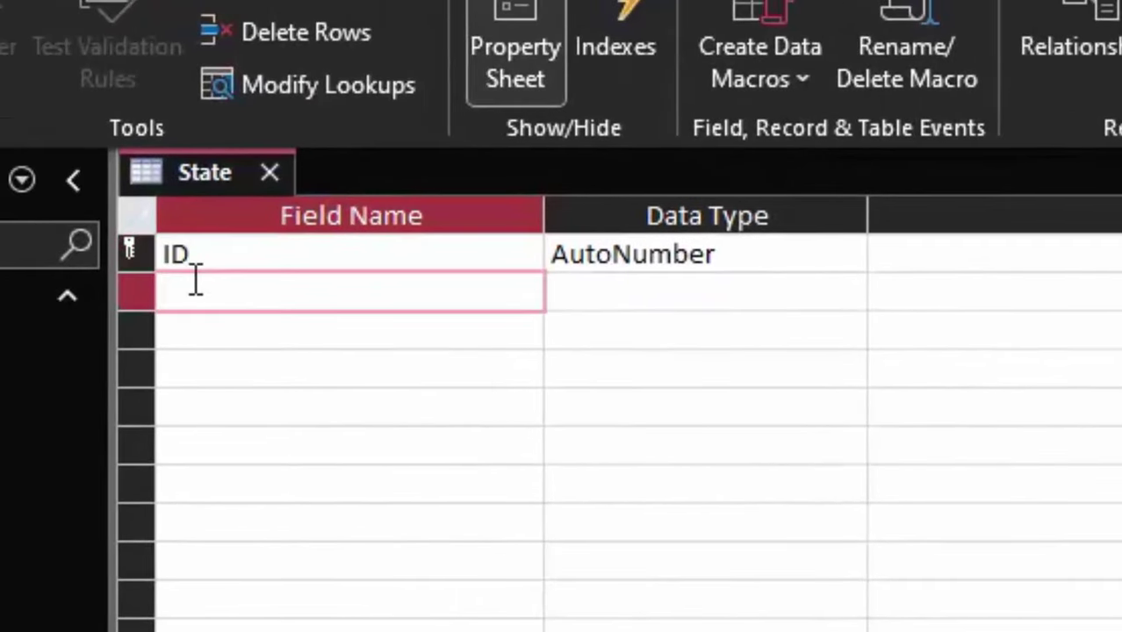
pyautogui.write('Stat')
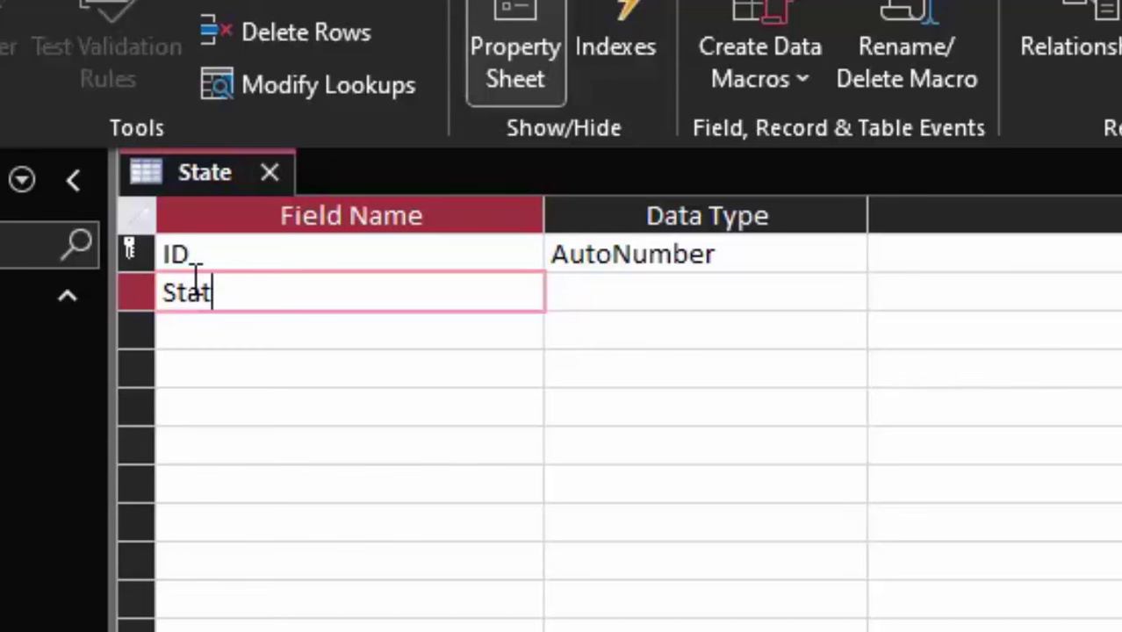
pyautogui.write('e')
pyautogui.click(731, 303)
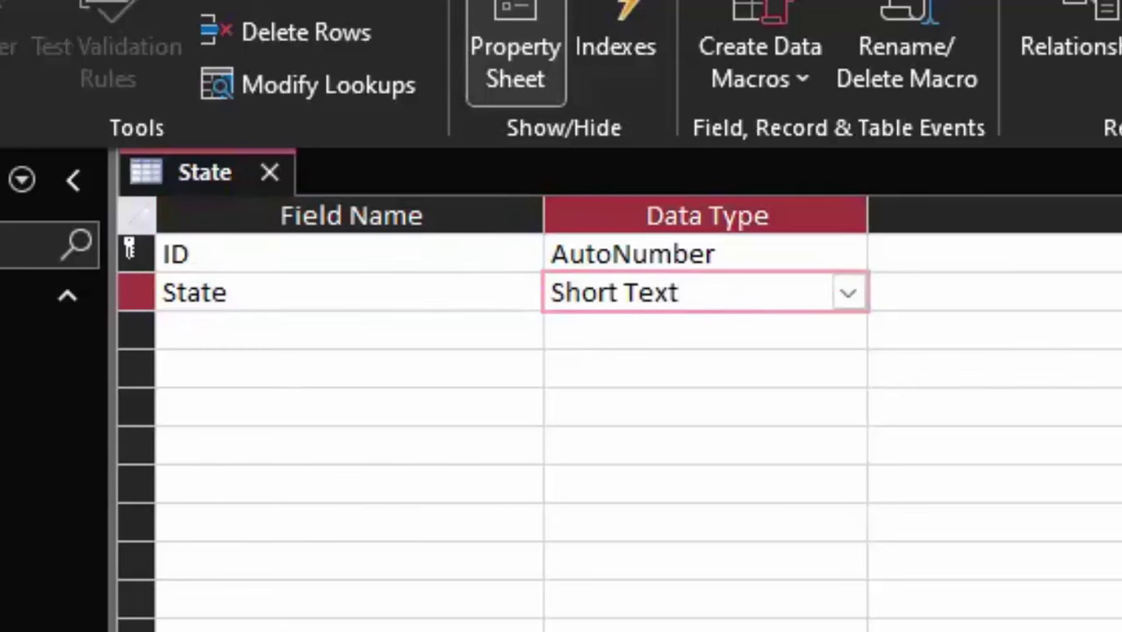
# Save the design, enter UP, MP and Bihar in the State column, then close the table.
pyautogui.press('Return')
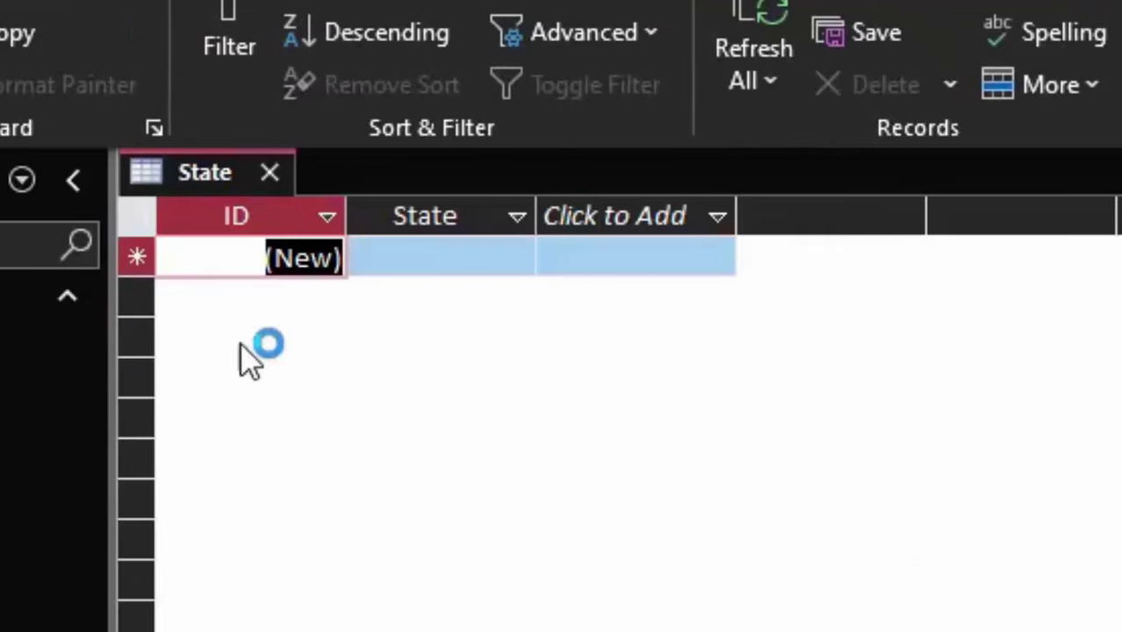
pyautogui.click(466, 256)
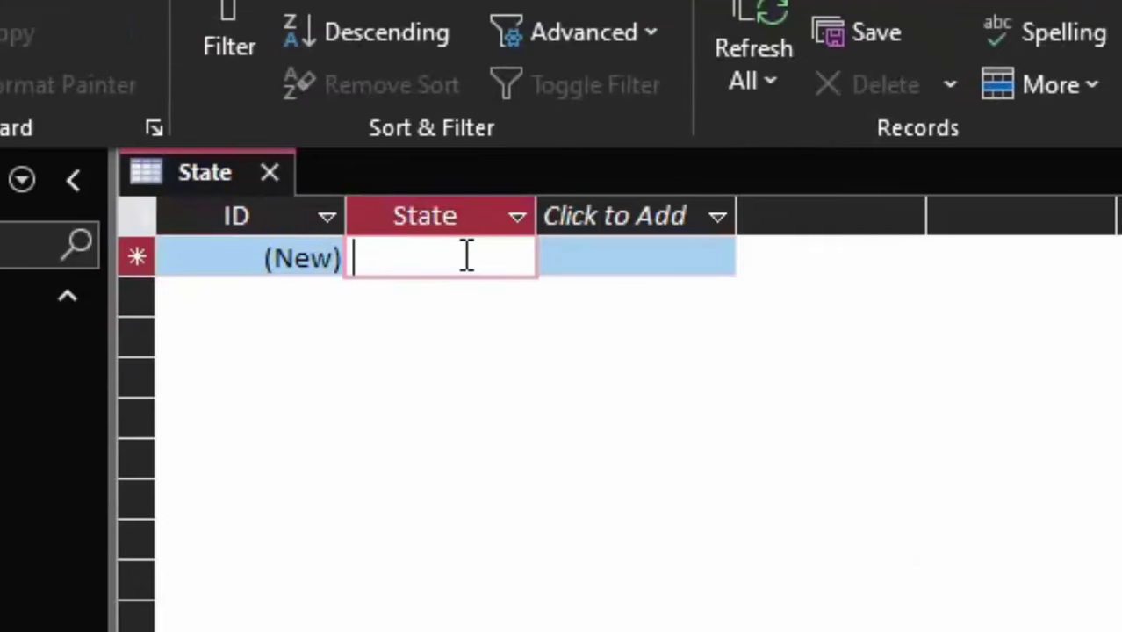
pyautogui.write('UP')
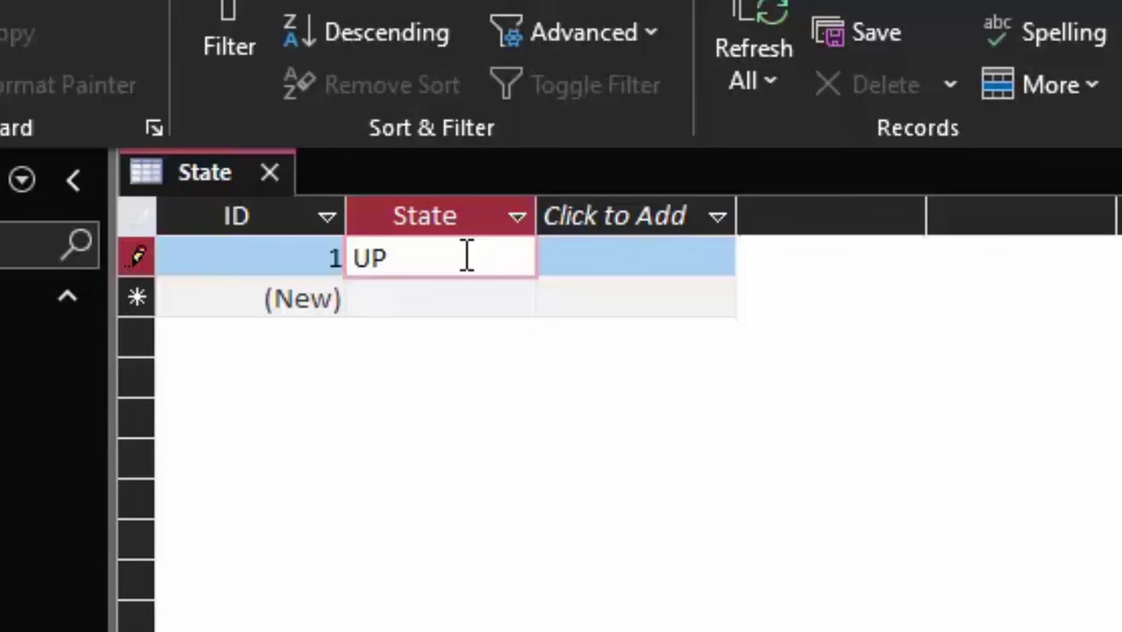
pyautogui.press('Return')
pyautogui.press('Return')
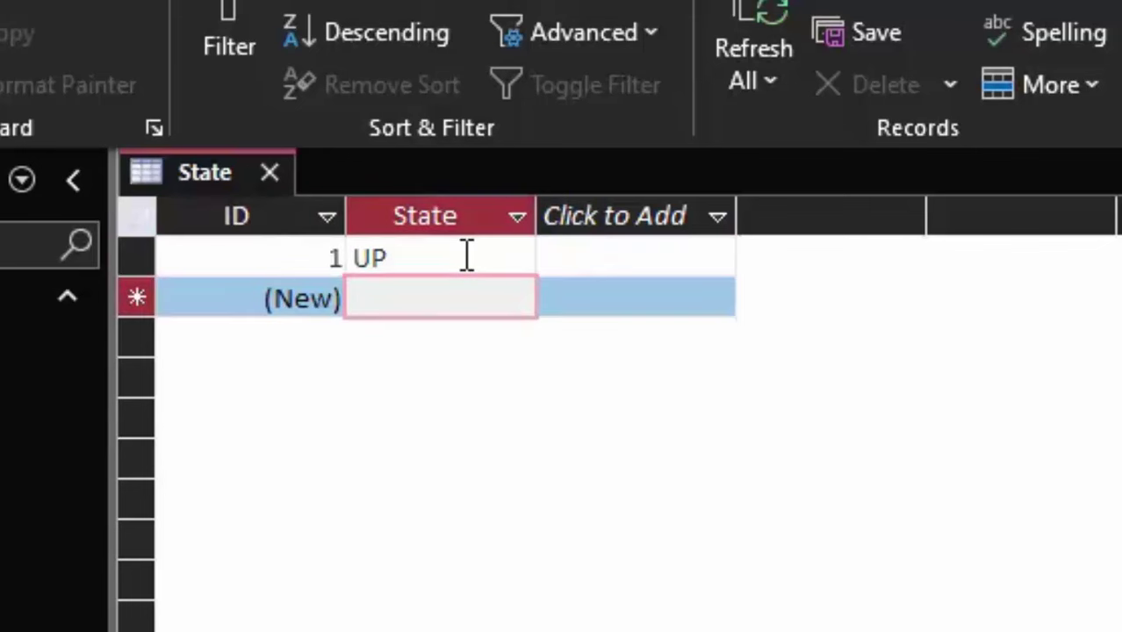
pyautogui.write('MP')
pyautogui.press('Return')
pyautogui.press('Return')
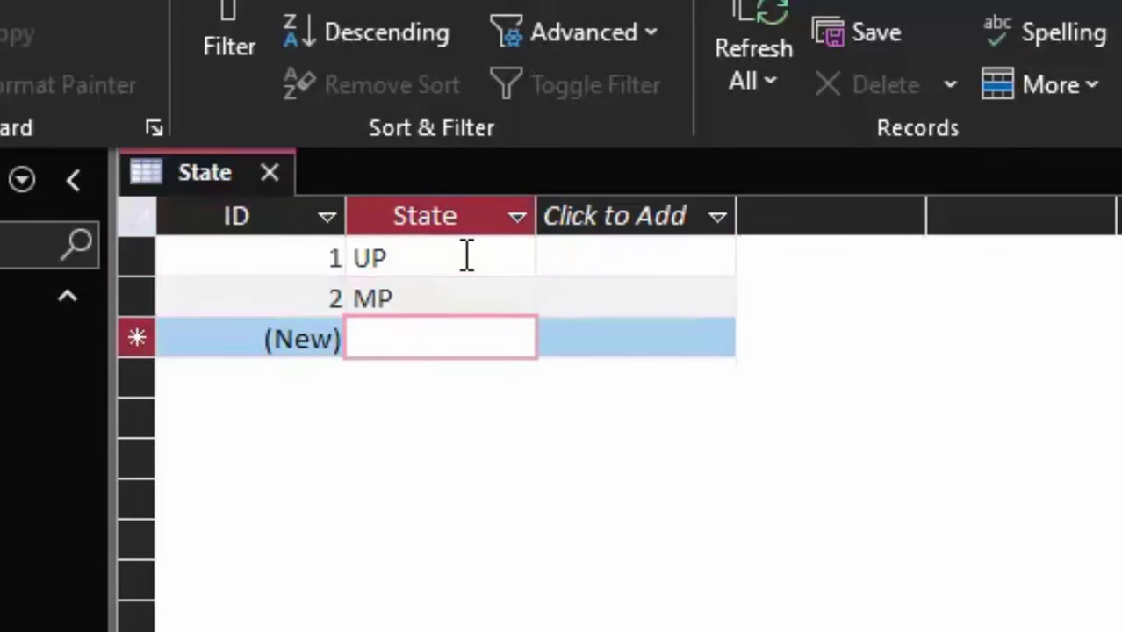
pyautogui.write('Bihar')
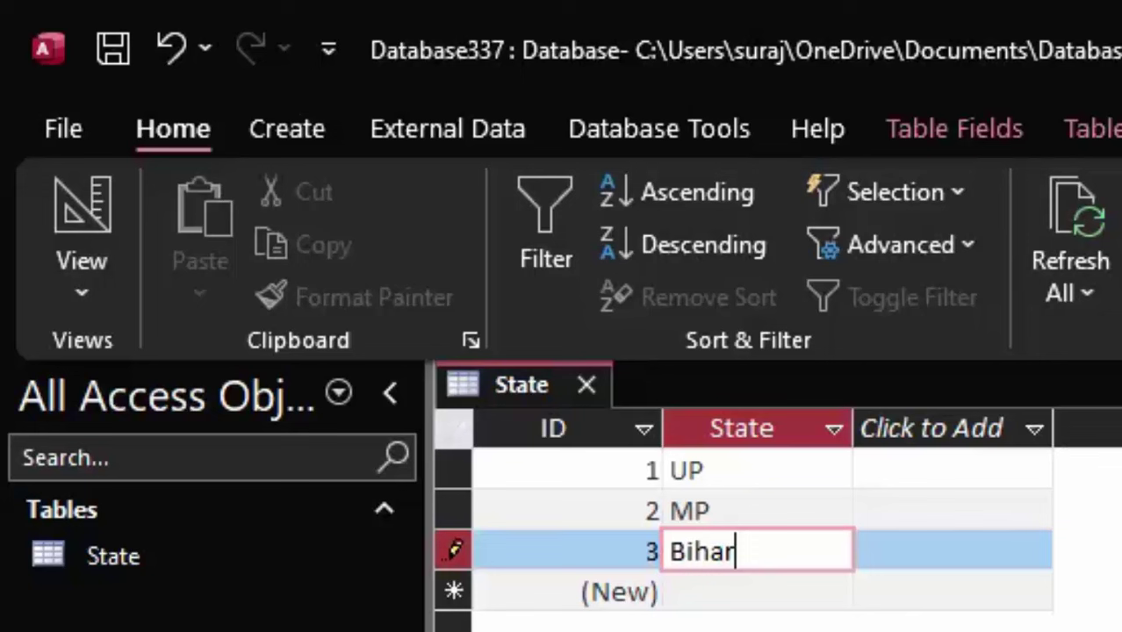
pyautogui.click(581, 392)
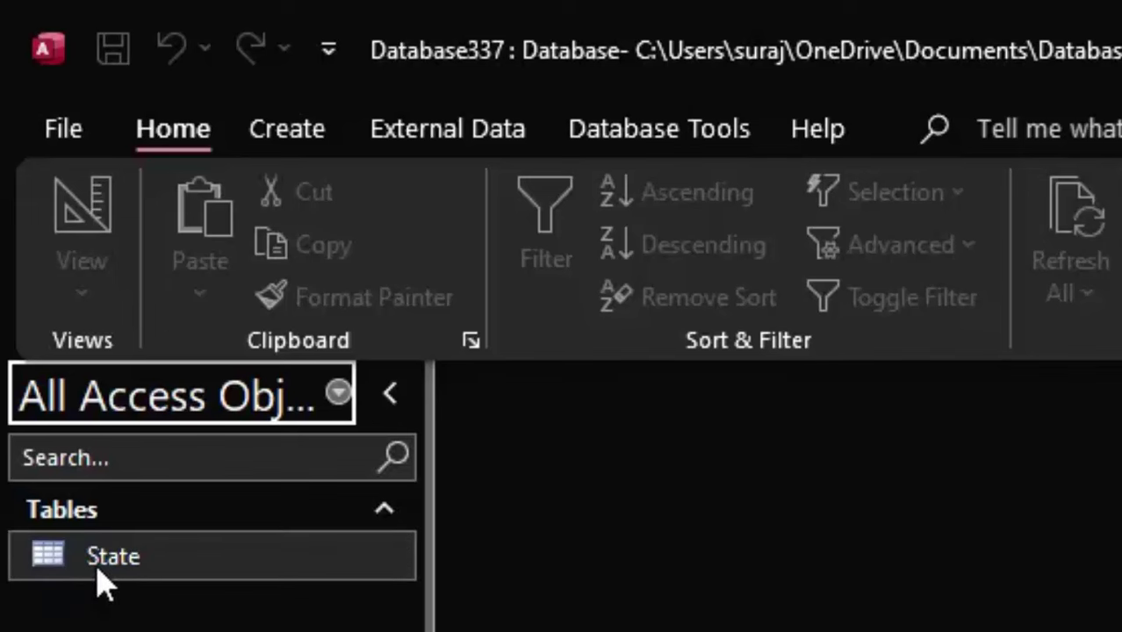
# Create a new table and save it as City, opening it in Design view.
pyautogui.click(259, 151)
pyautogui.click(270, 218)
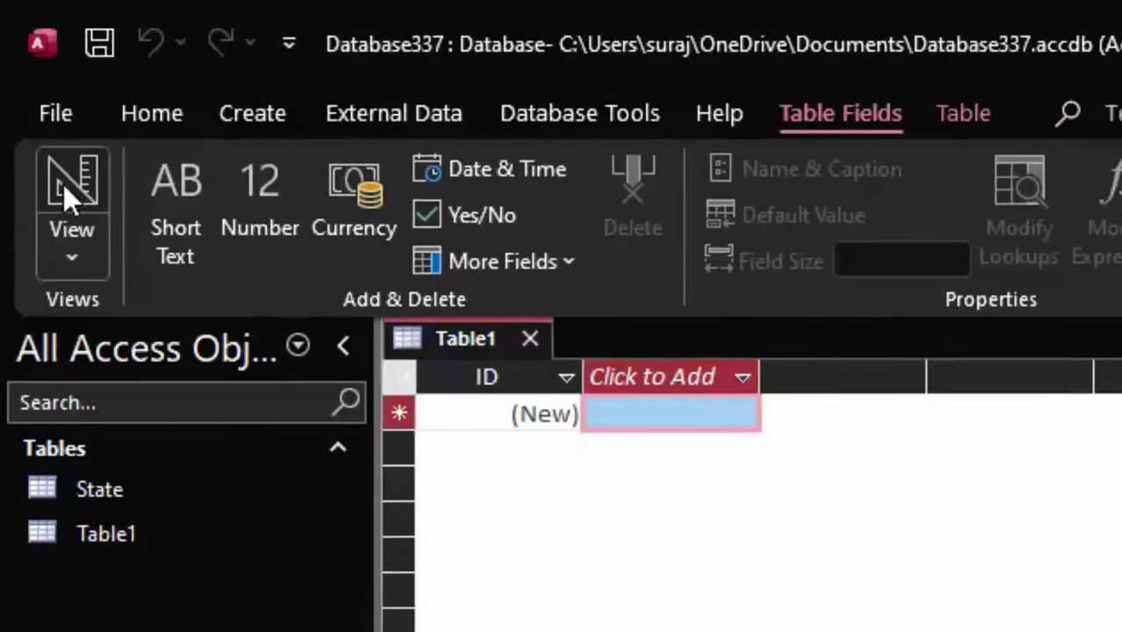
pyautogui.click(81, 206)
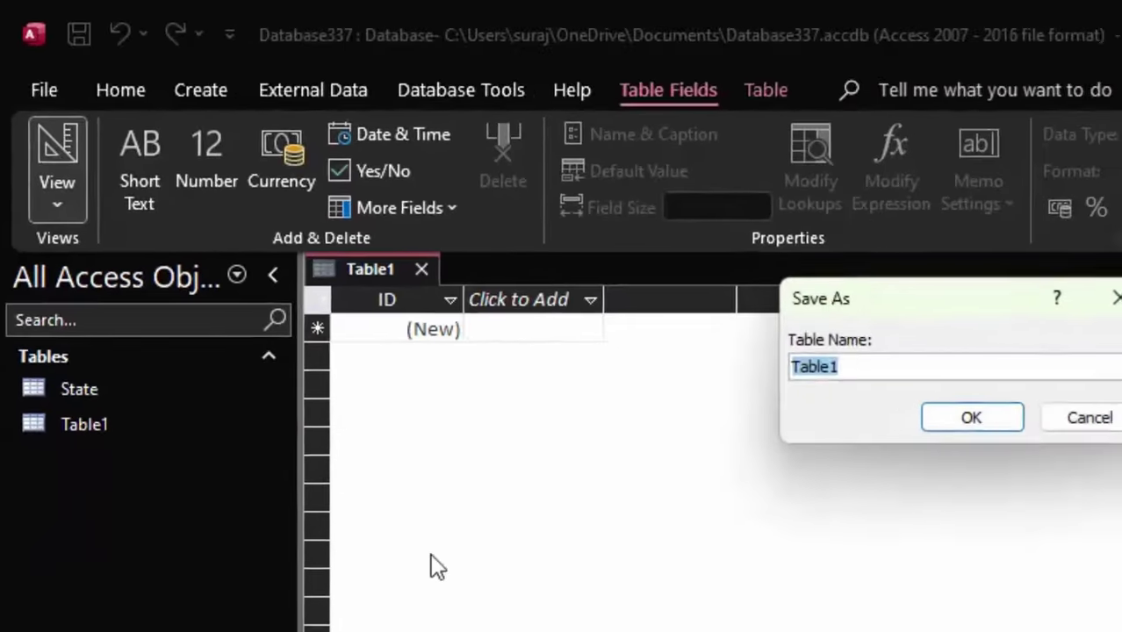
pyautogui.press('BackSpace')
pyautogui.write('Cu')
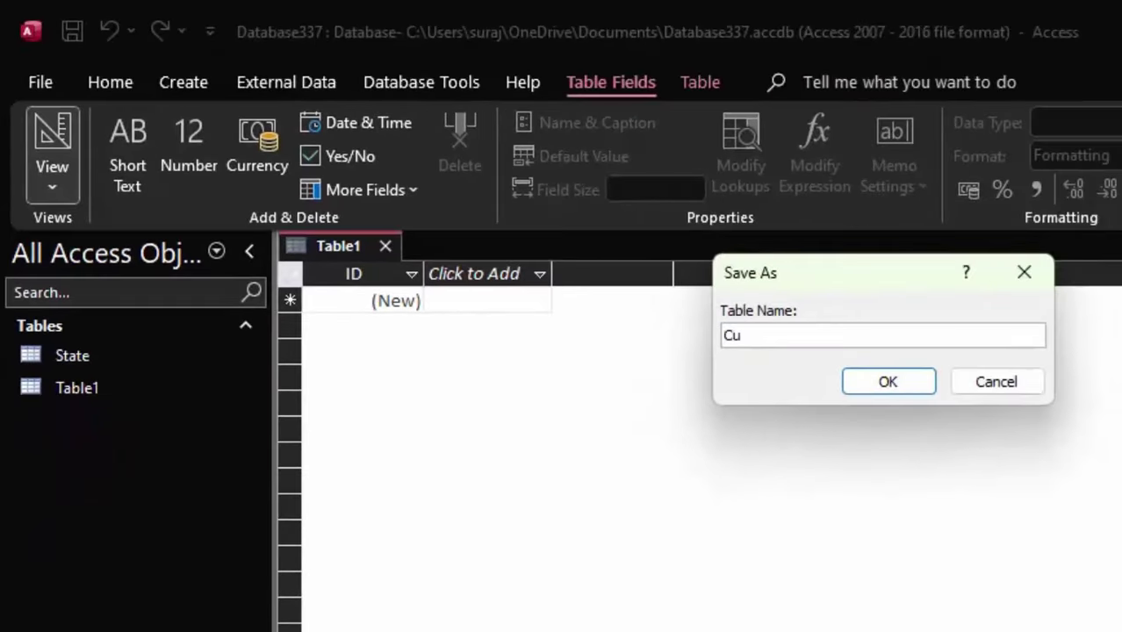
pyautogui.press('BackSpace')
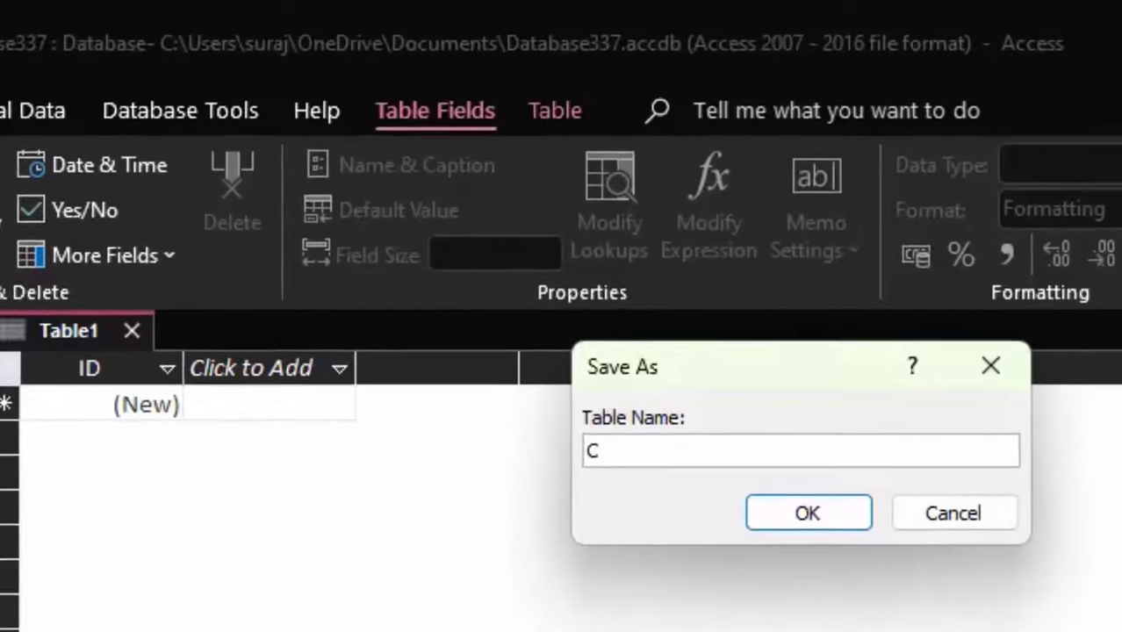
pyautogui.write('ity')
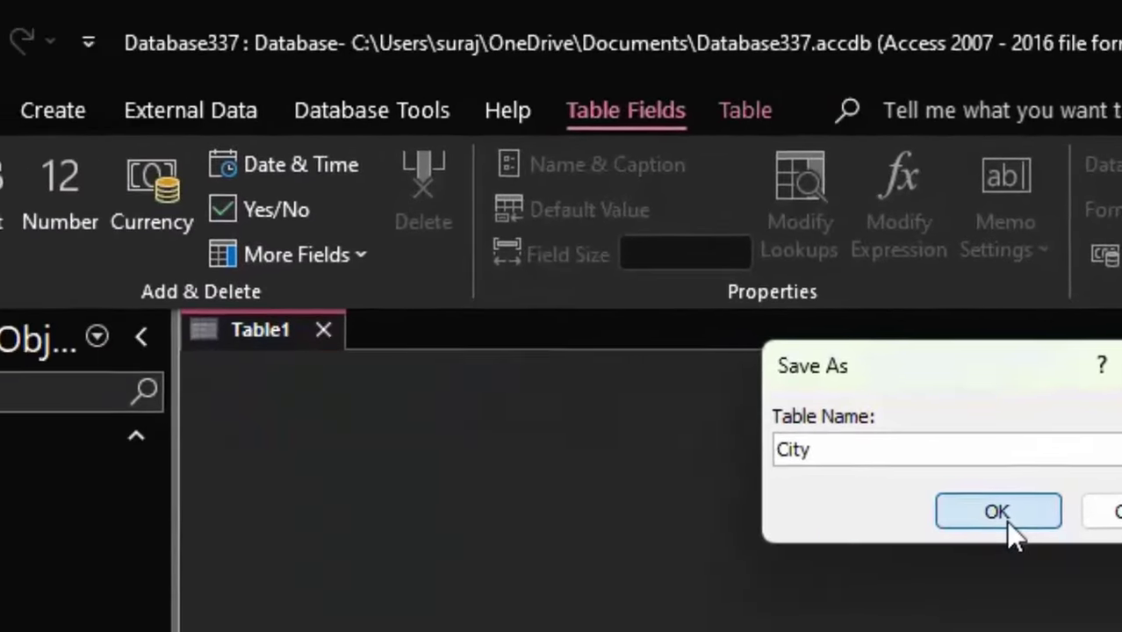
pyautogui.click(795, 533)
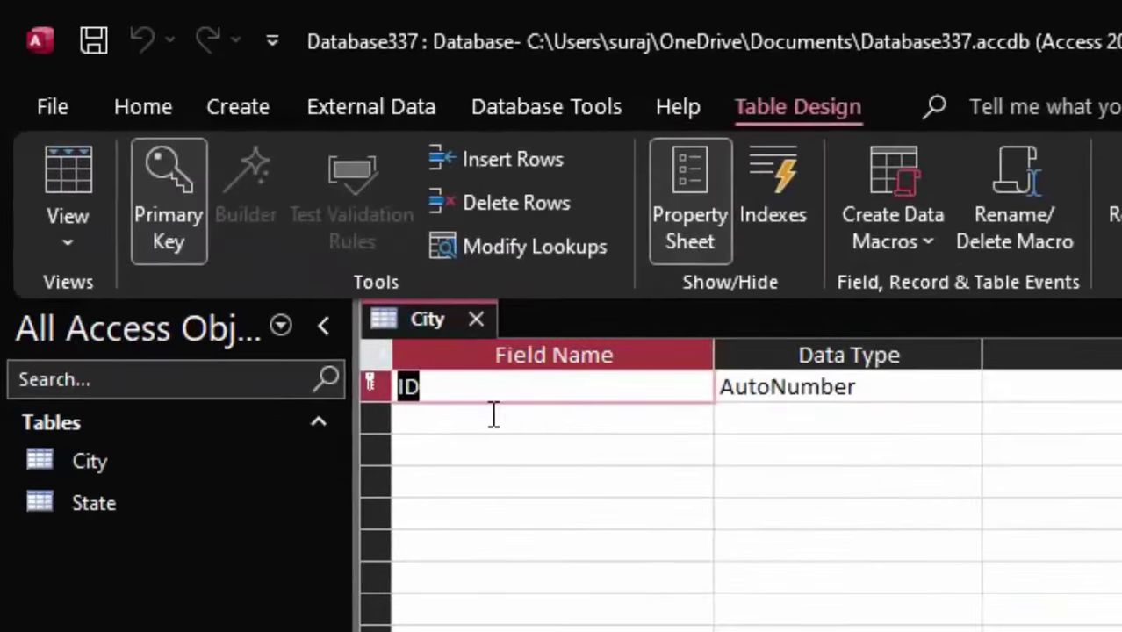
# Move the State table's primary key from ID to State, save, and show its records.
pyautogui.rightClick(204, 499)
pyautogui.click(301, 582)
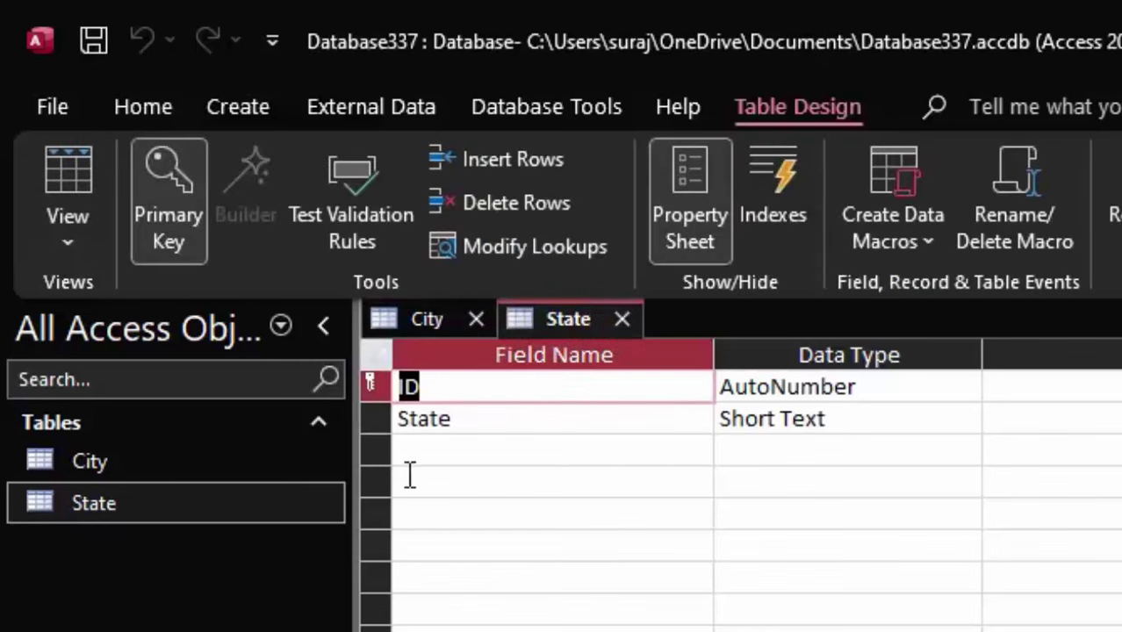
pyautogui.rightClick(375, 380)
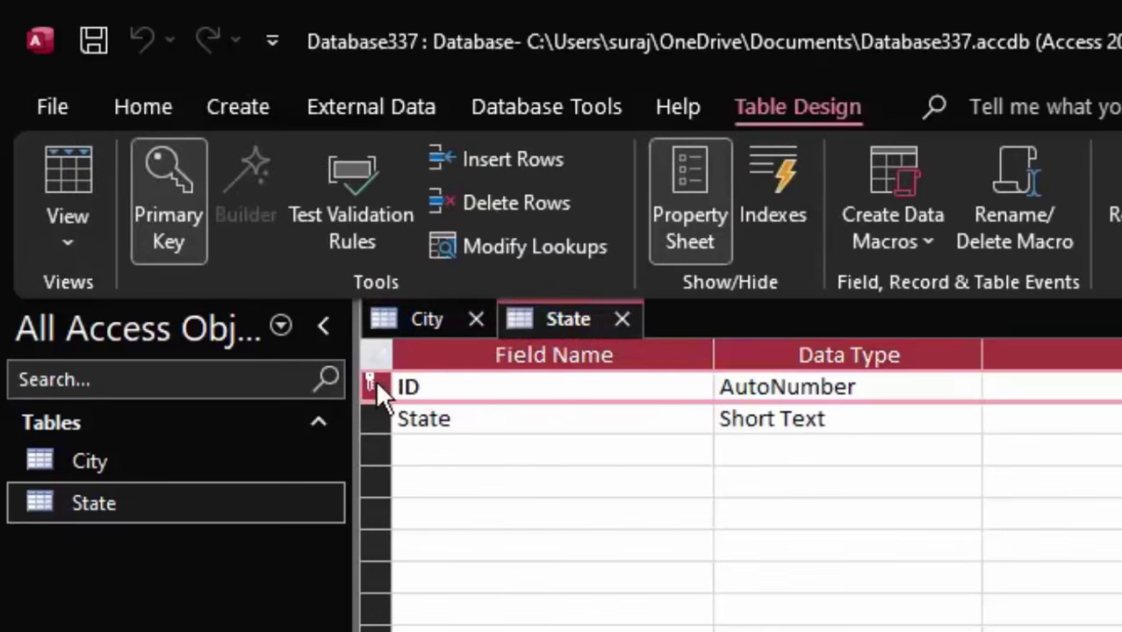
pyautogui.click(432, 404)
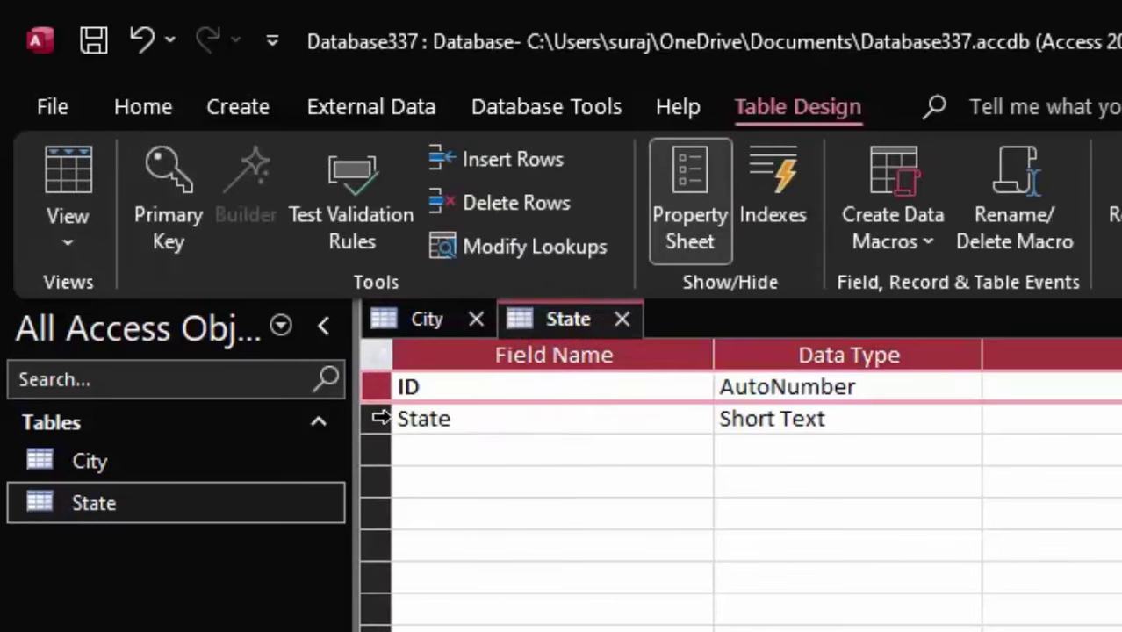
pyautogui.rightClick(371, 419)
pyautogui.click(468, 445)
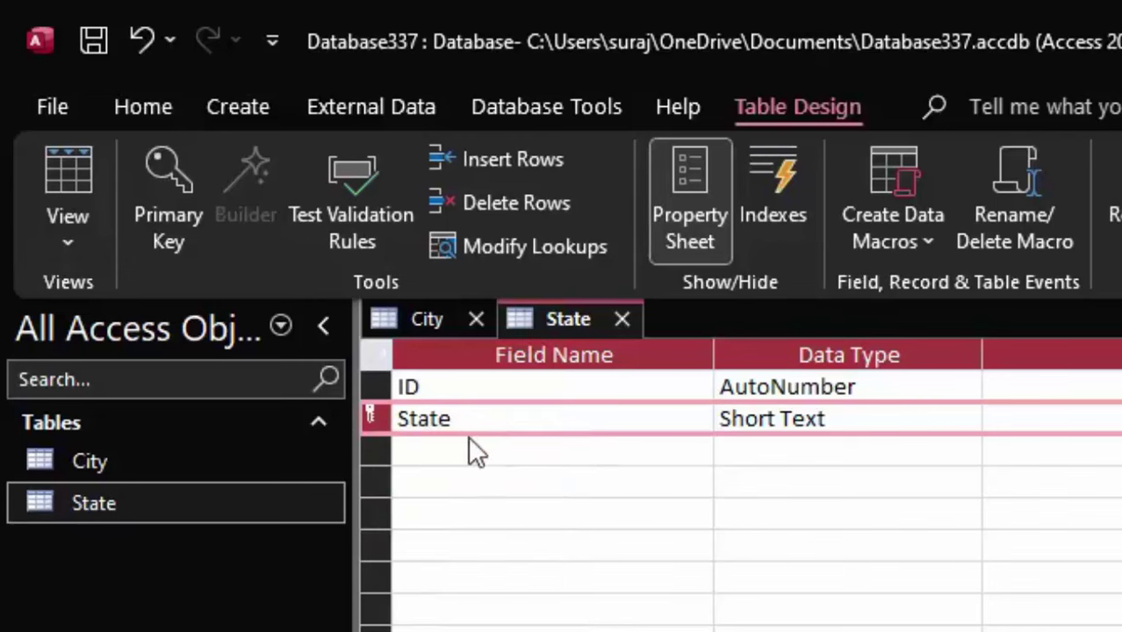
pyautogui.click(76, 173)
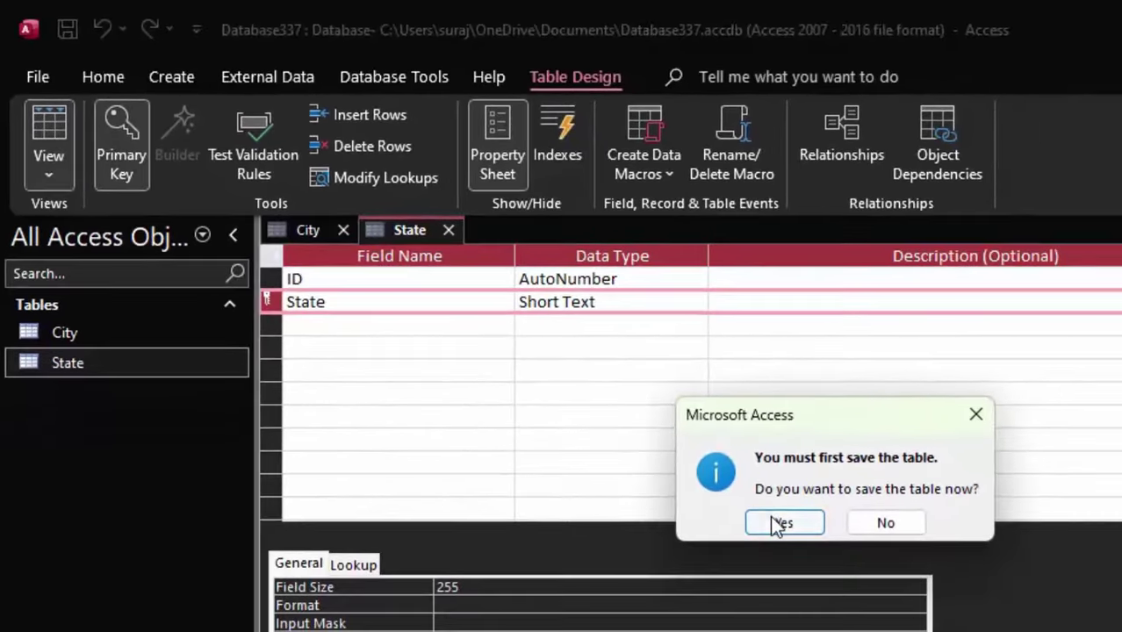
pyautogui.click(772, 518)
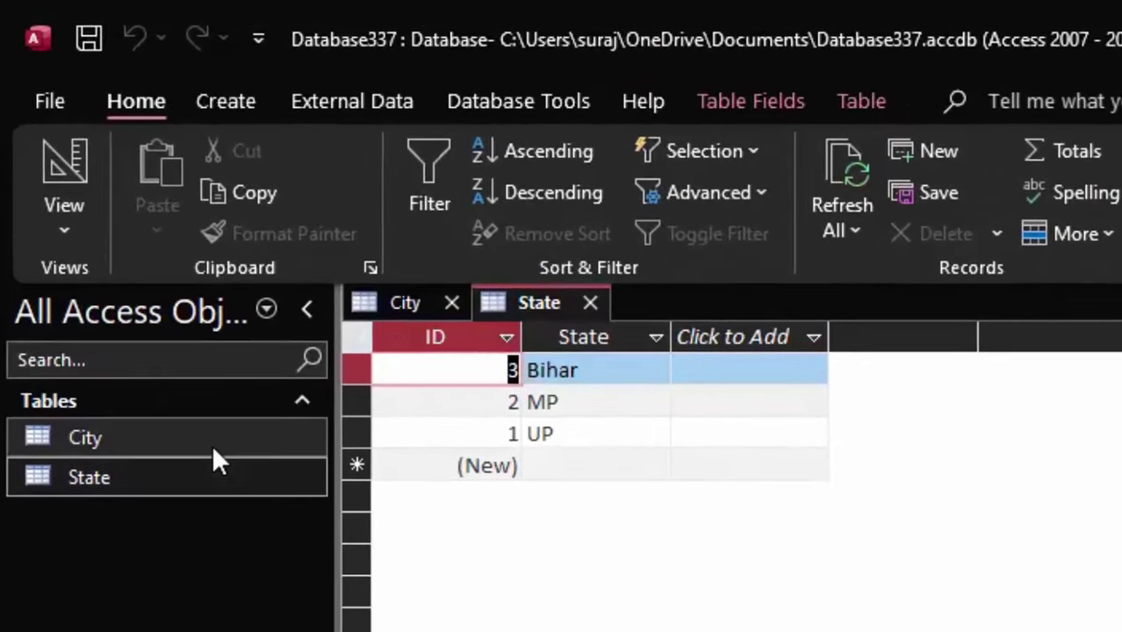
# Add a Short Text field named City to the City table design.
pyautogui.rightClick(163, 344)
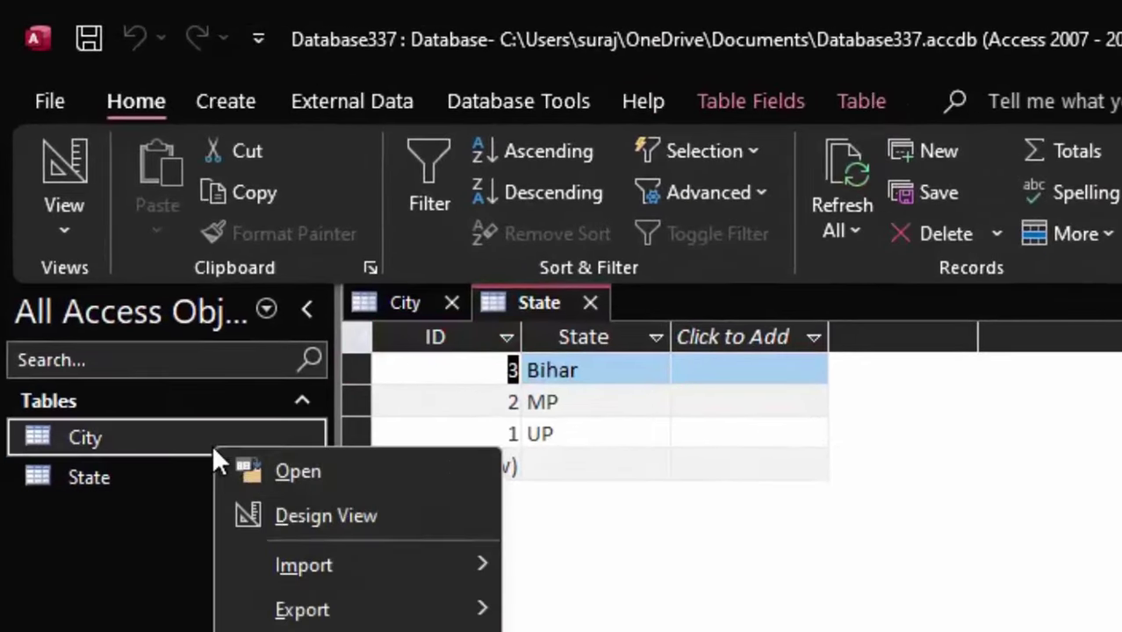
pyautogui.click(279, 513)
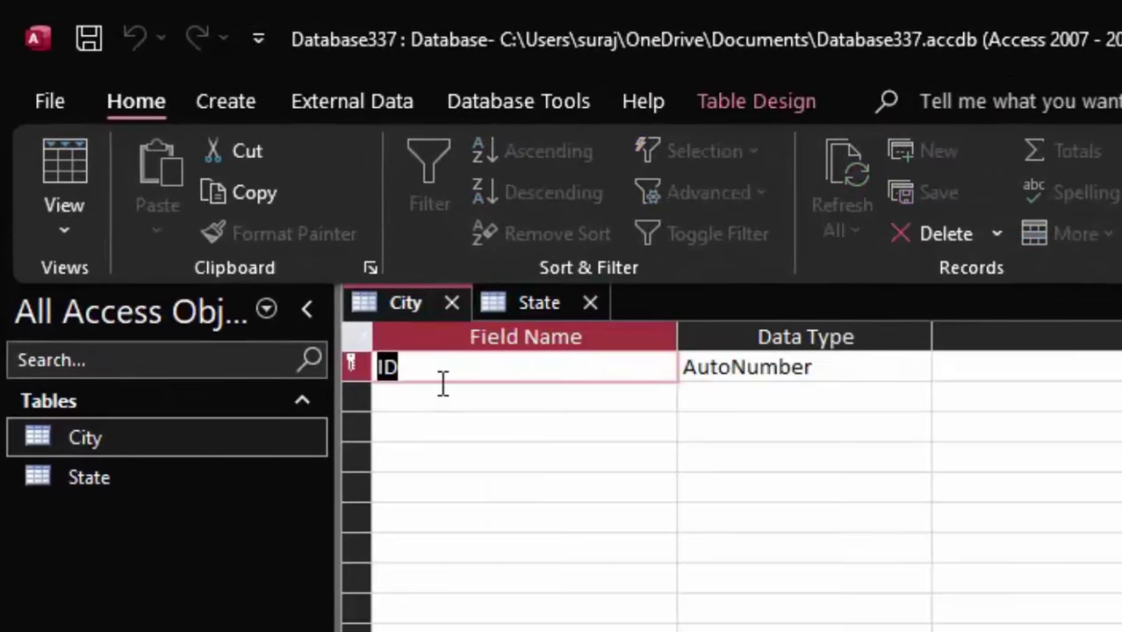
pyautogui.press('Down')
pyautogui.write('C')
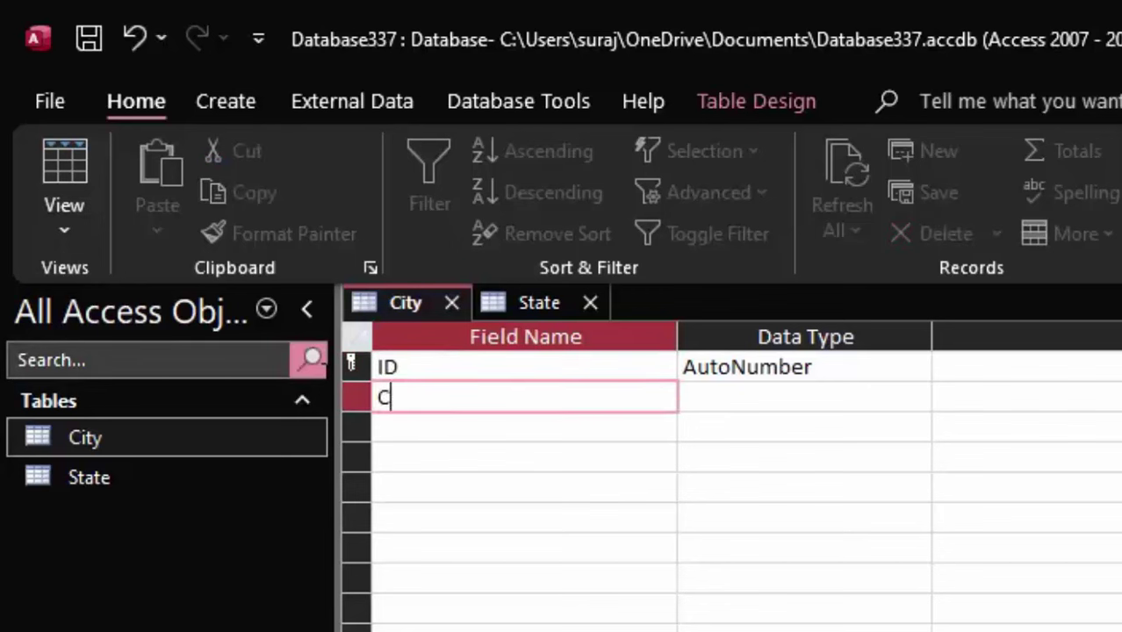
pyautogui.write('ity')
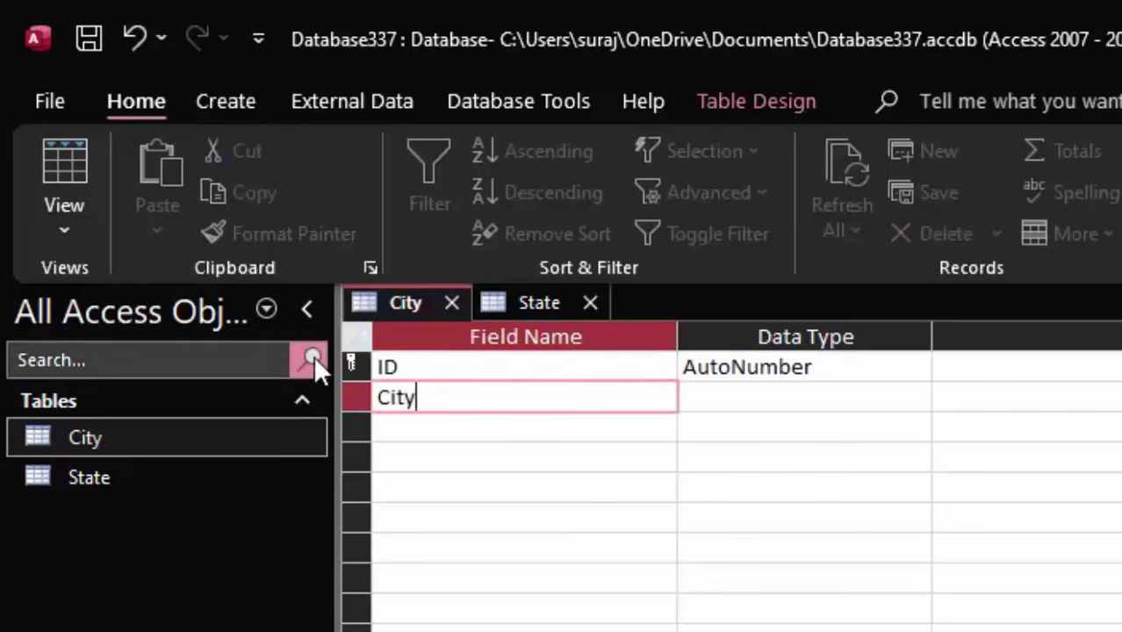
pyautogui.click(790, 395)
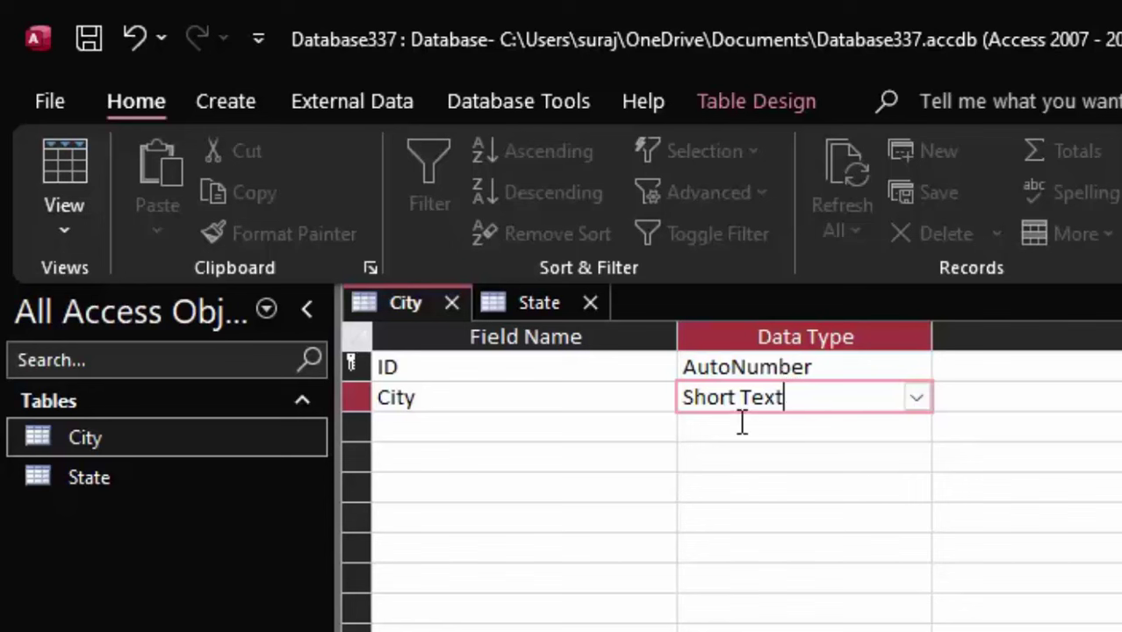
# Make City the primary key, delete the ID field, and switch to Datasheet view.
pyautogui.click(355, 399)
pyautogui.rightClick(355, 400)
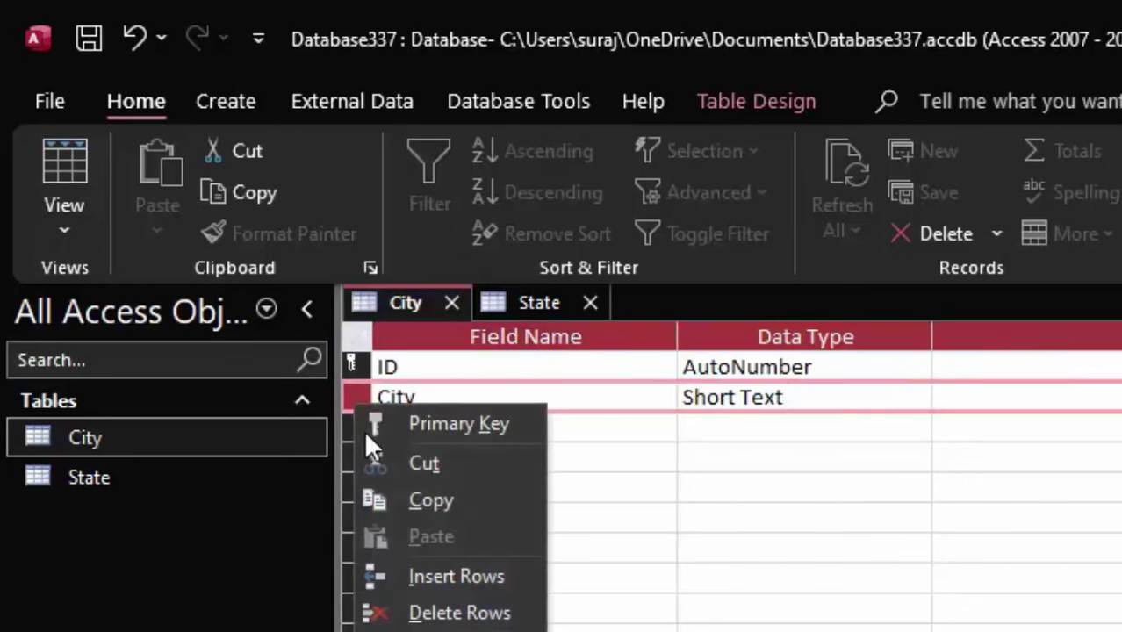
pyautogui.click(421, 411)
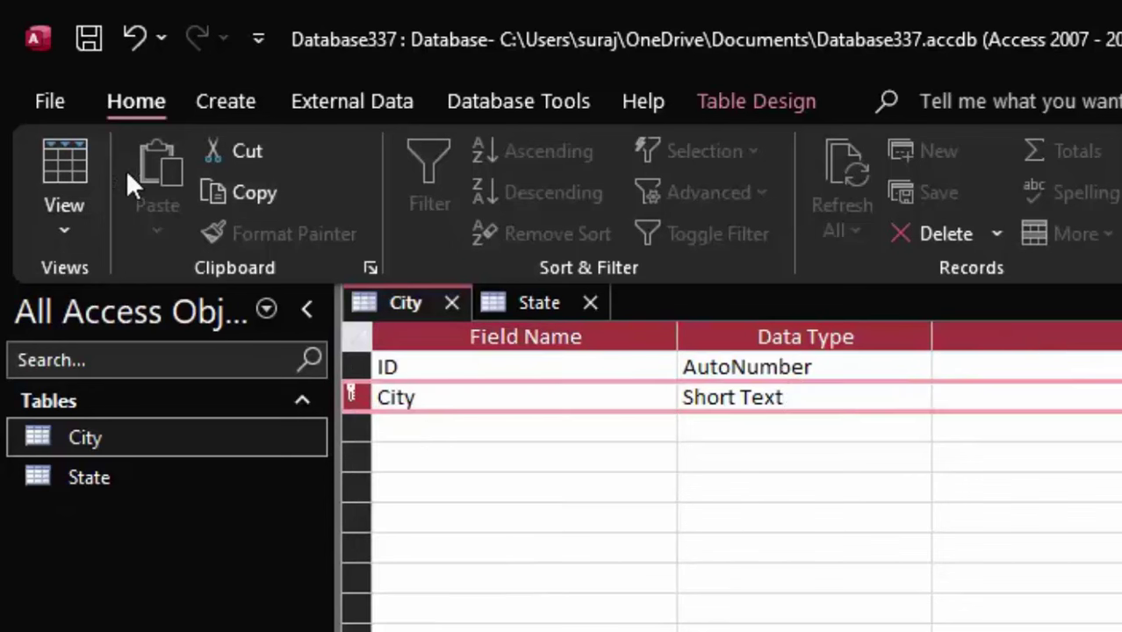
pyautogui.click(357, 366)
pyautogui.rightClick(356, 367)
pyautogui.click(401, 421)
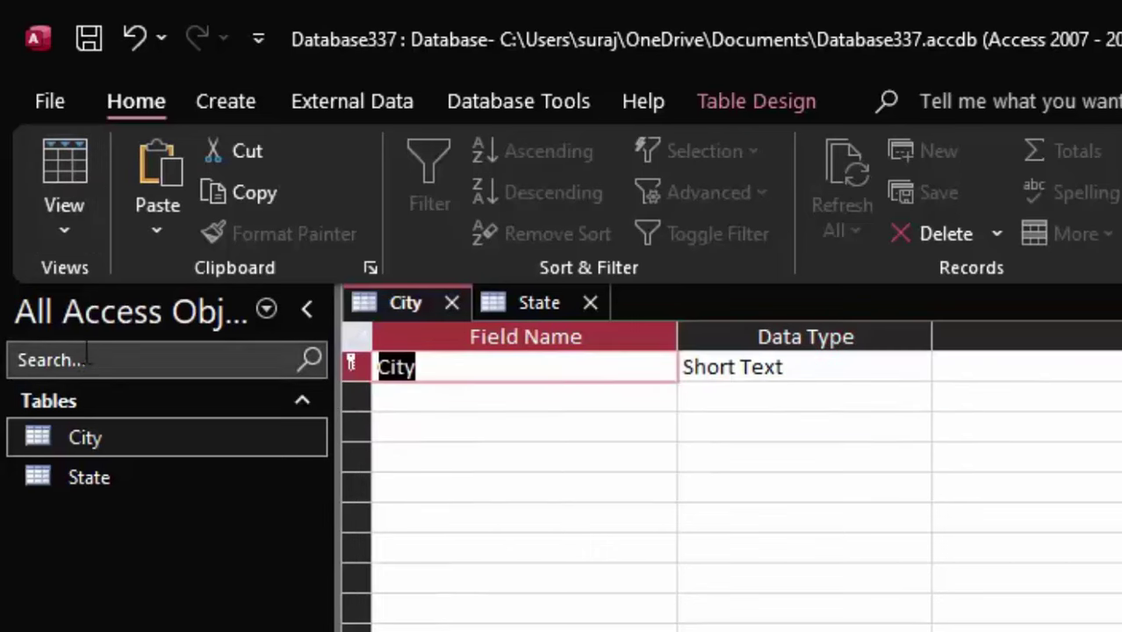
pyautogui.click(47, 170)
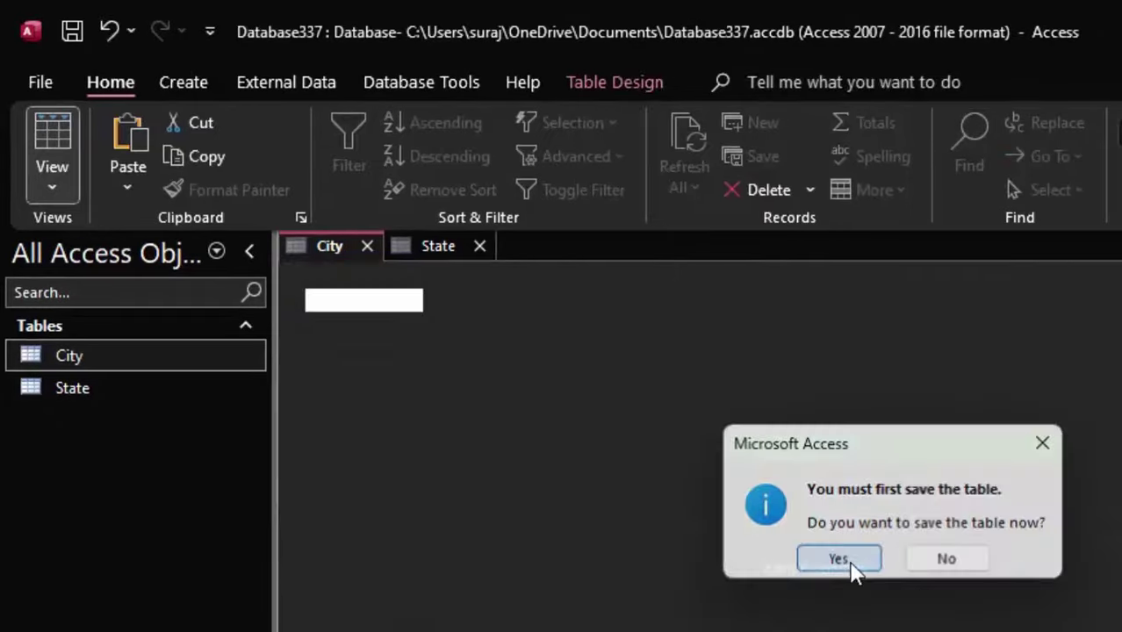
# Save the City table and enter the cities Deoria, Gorakhpur and Lucknow.
pyautogui.click(899, 601)
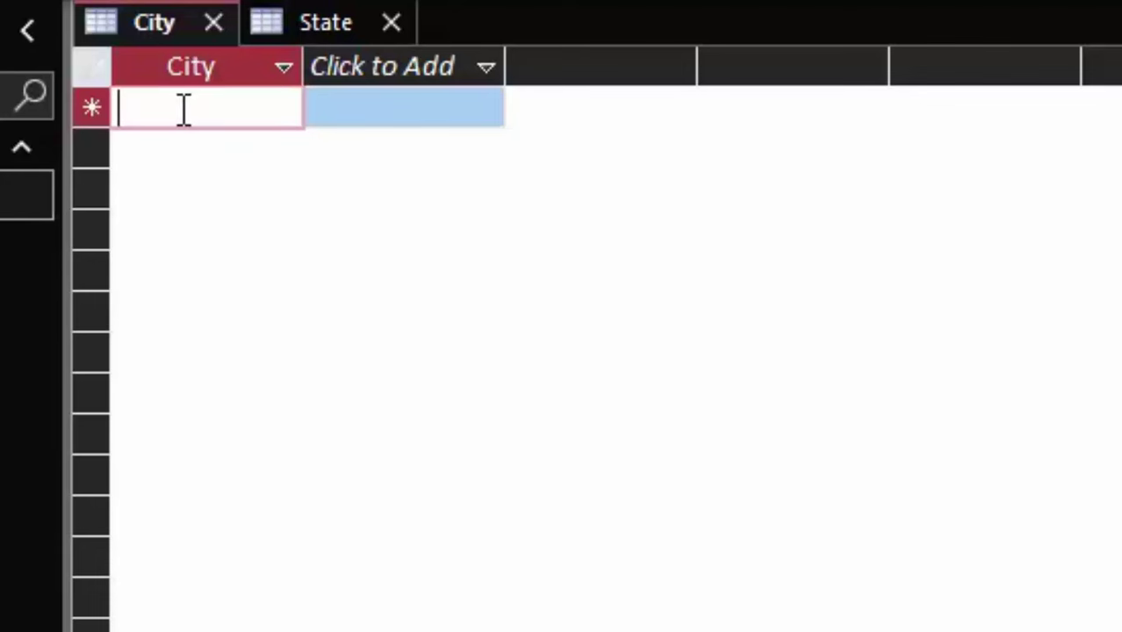
pyautogui.write('Deor')
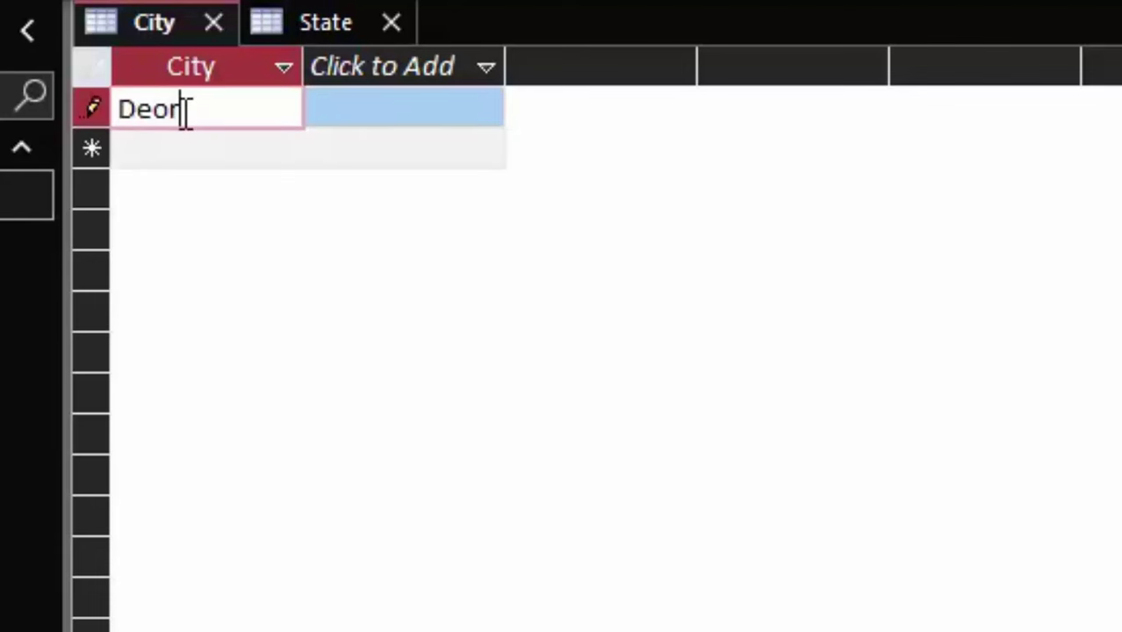
pyautogui.write('ia')
pyautogui.press('Return')
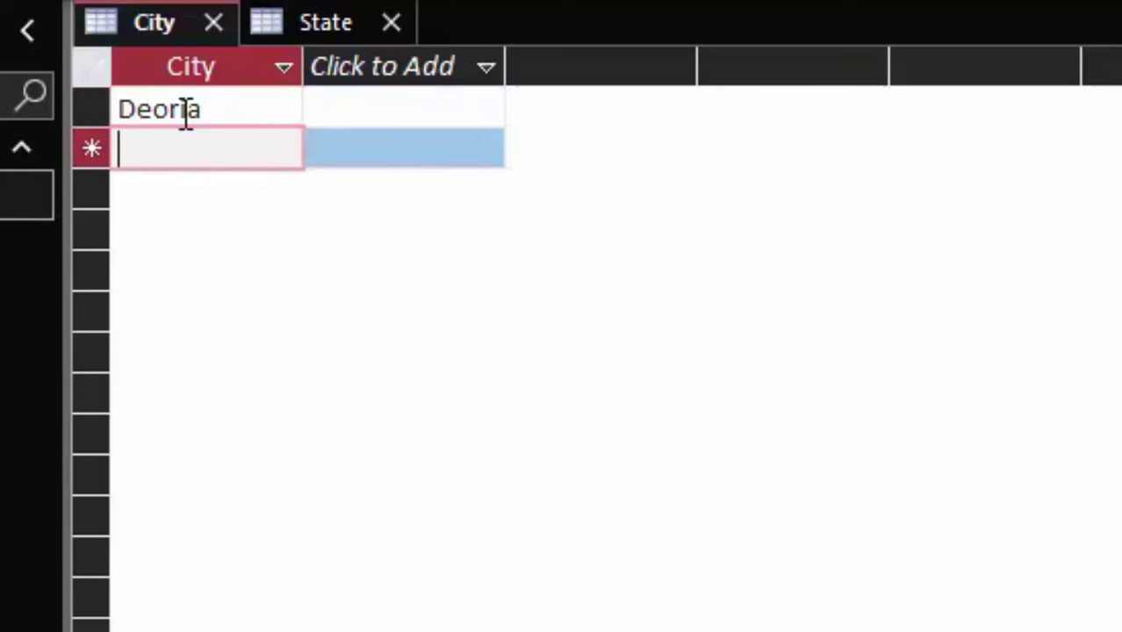
pyautogui.write('Gorak')
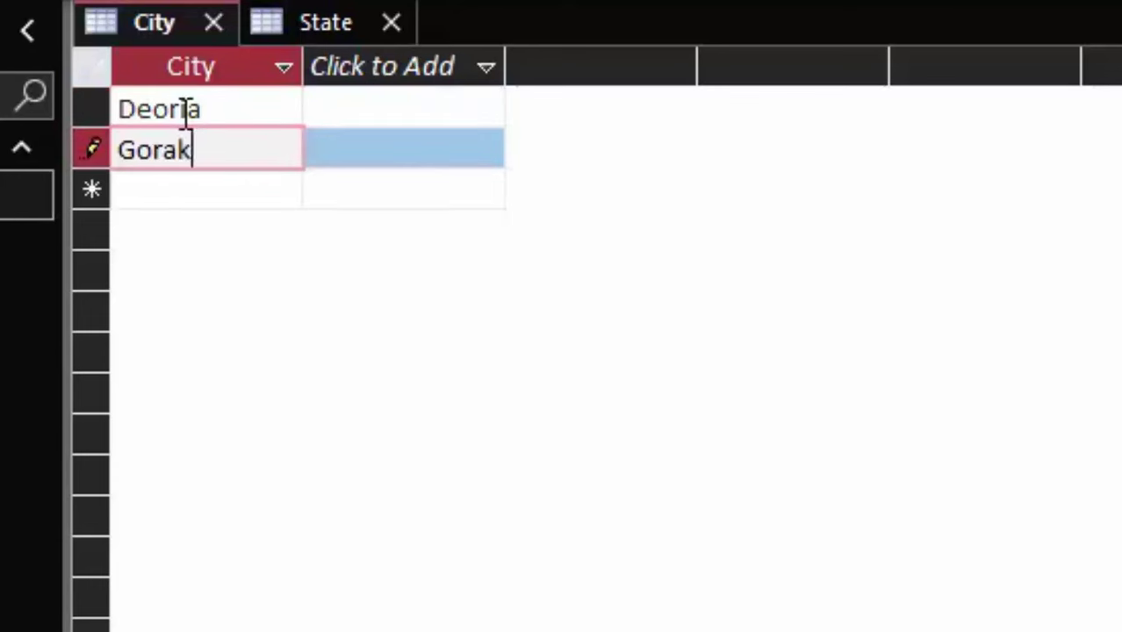
pyautogui.write('hpur')
pyautogui.press('Return')
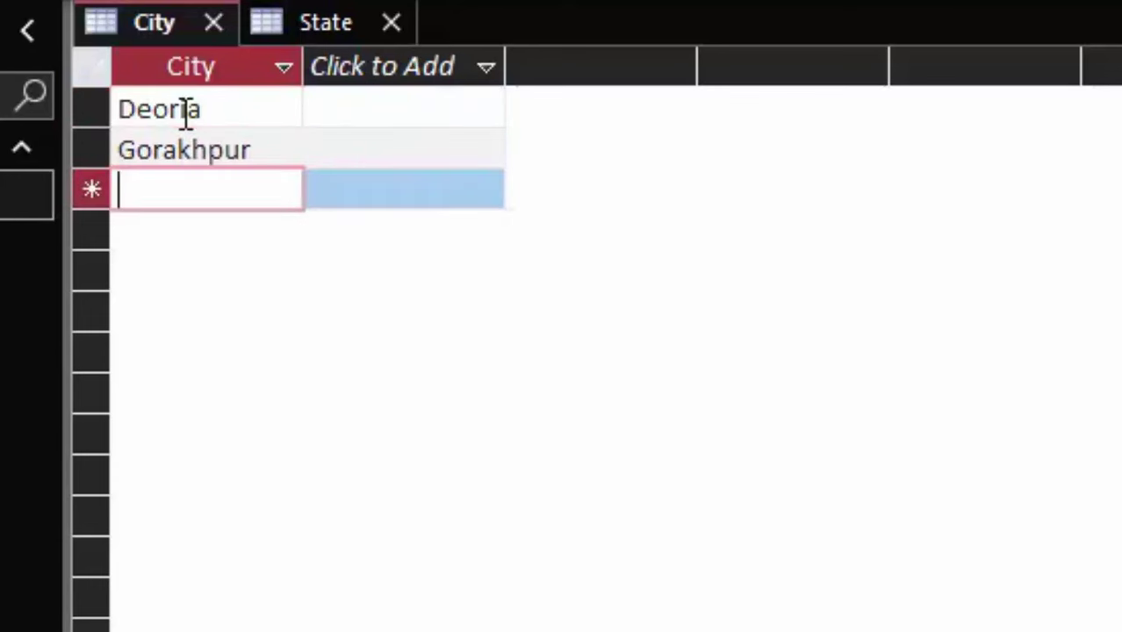
pyautogui.write('Luck')
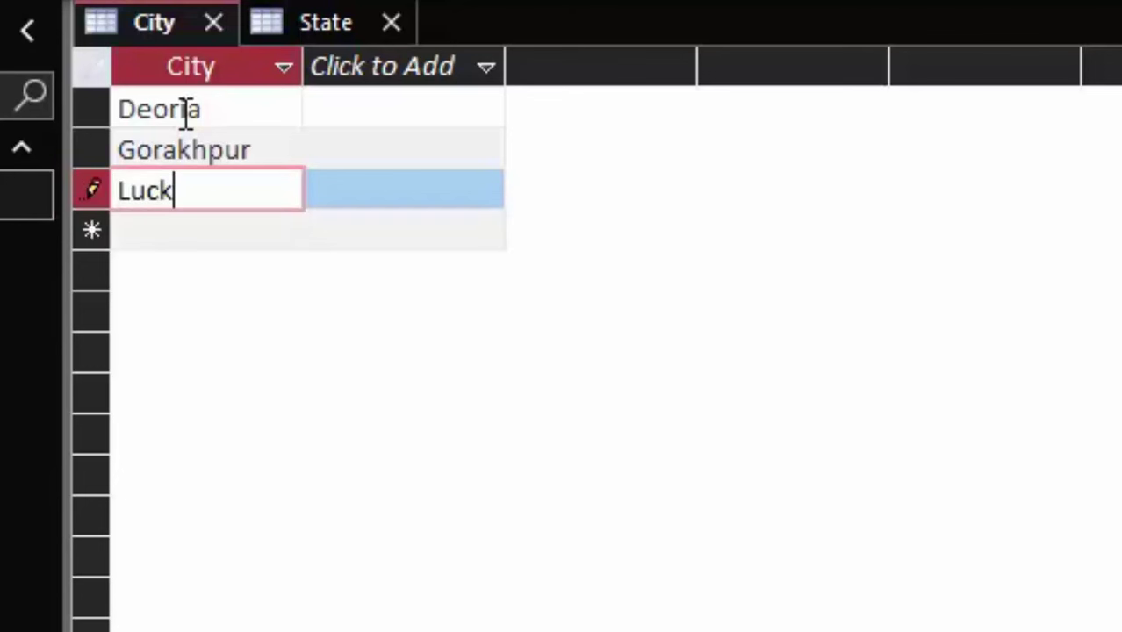
pyautogui.write('now')
pyautogui.press('Return')
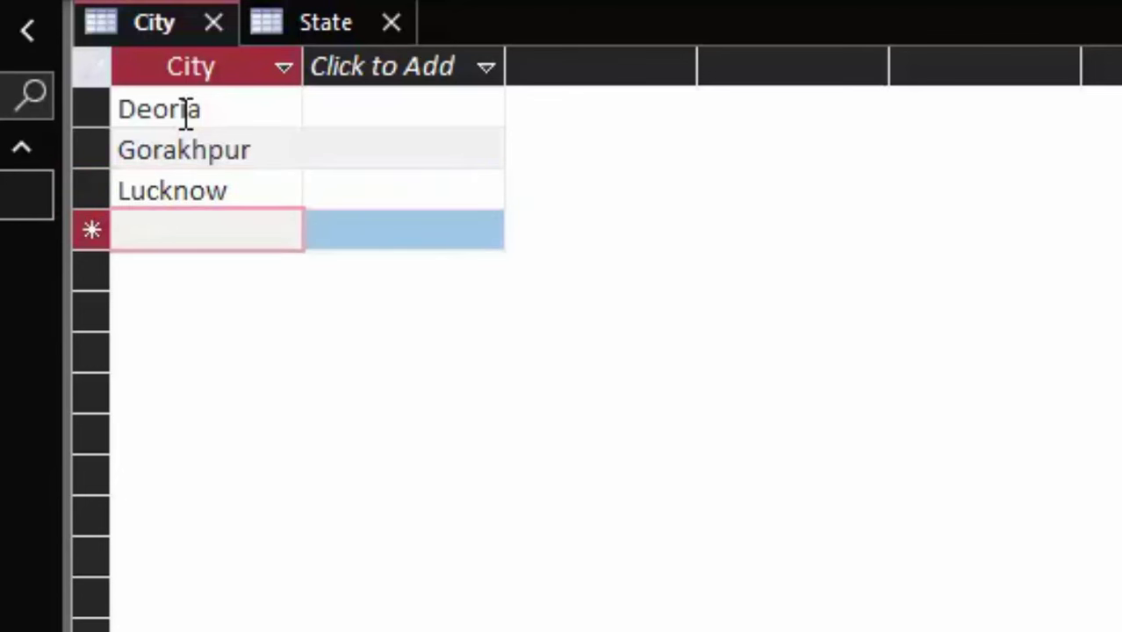
# Enter the cities Siwan, Basti and Barabaki as further records.
pyautogui.write('Siw')
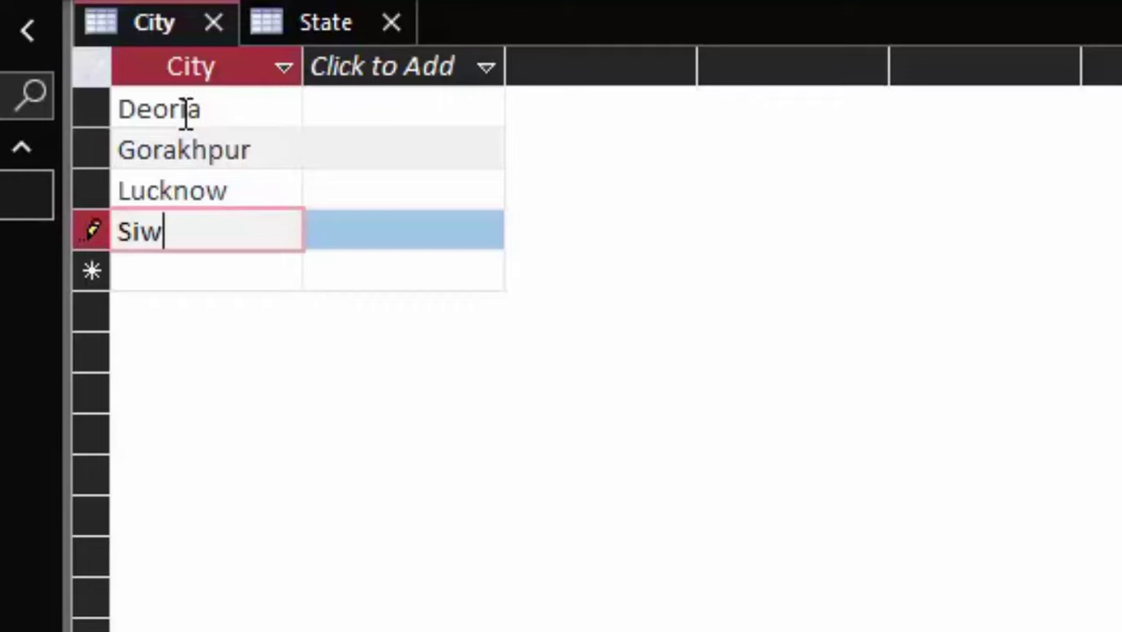
pyautogui.write('an')
pyautogui.press('Return')
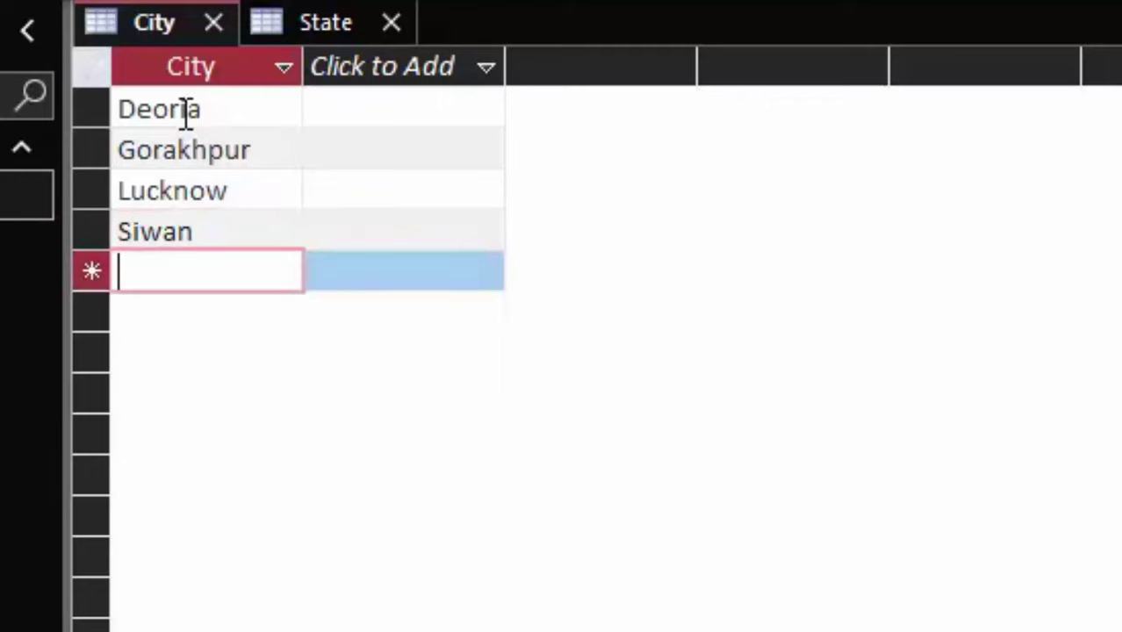
pyautogui.write('Basti')
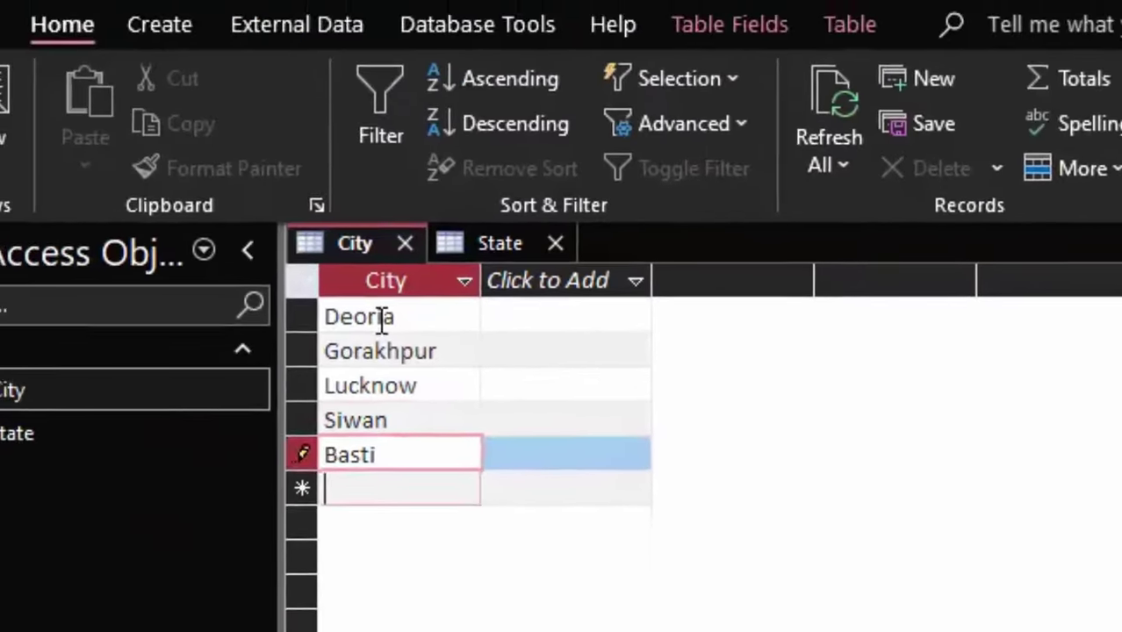
pyautogui.press('Return')
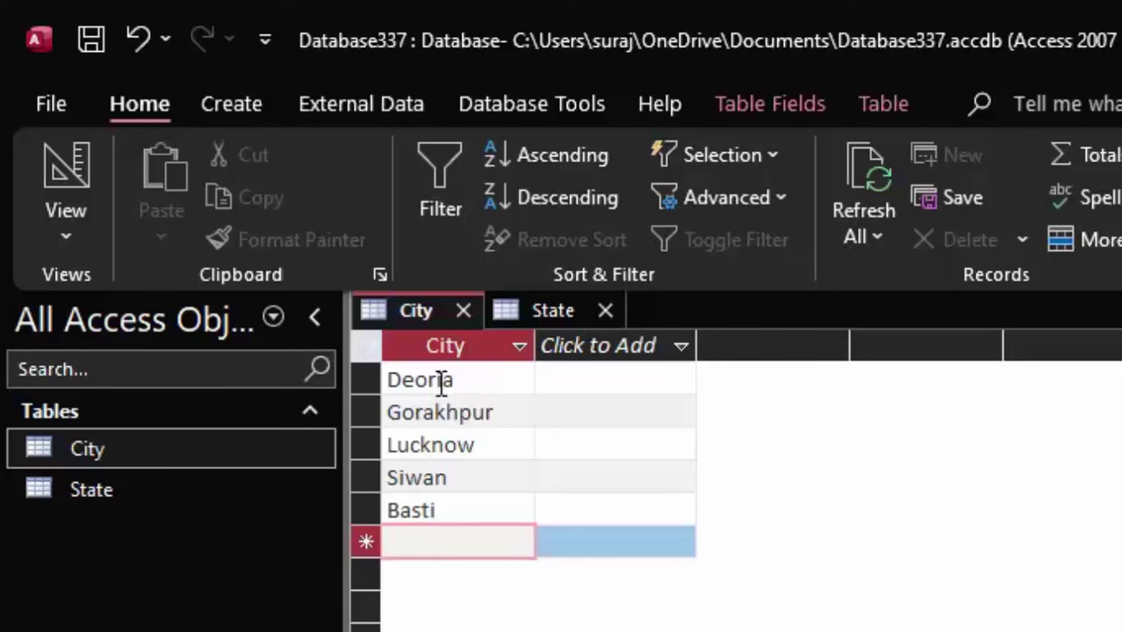
pyautogui.write('Baraba')
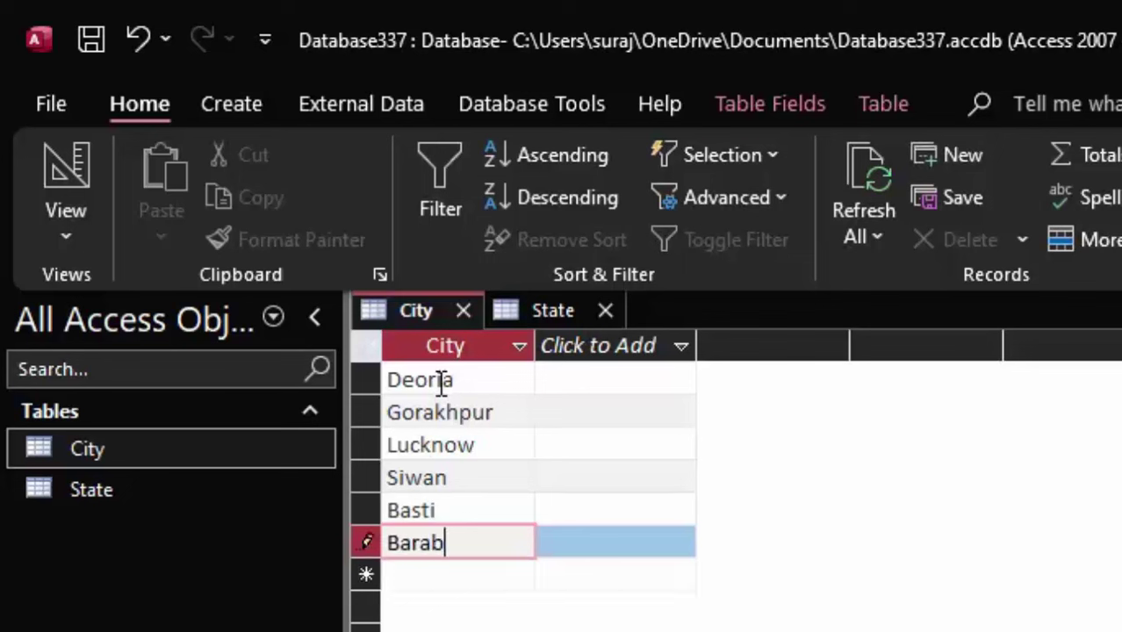
pyautogui.write('ki')
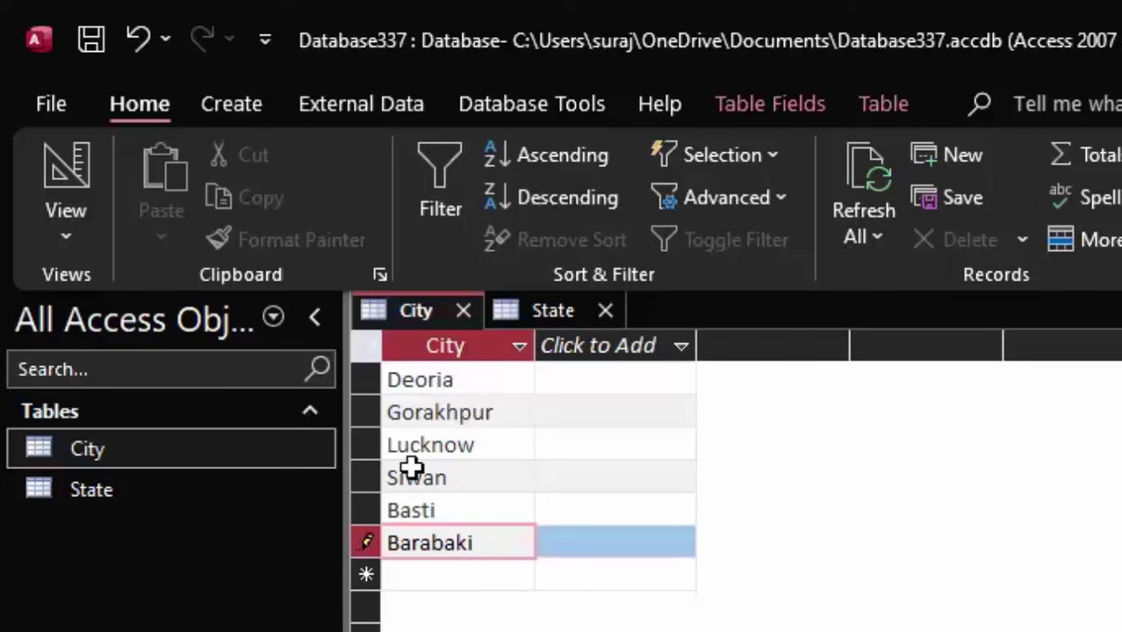
pyautogui.click(449, 573)
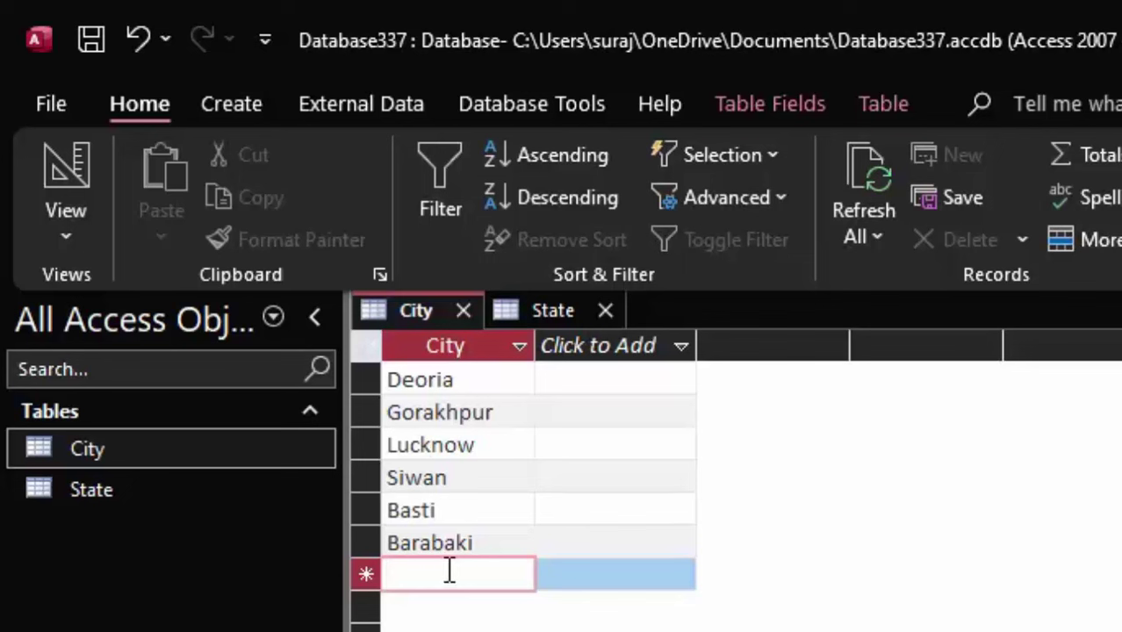
# Add Varanasi, Chhapra and Patna as new City records.
pyautogui.write('Varanasi')
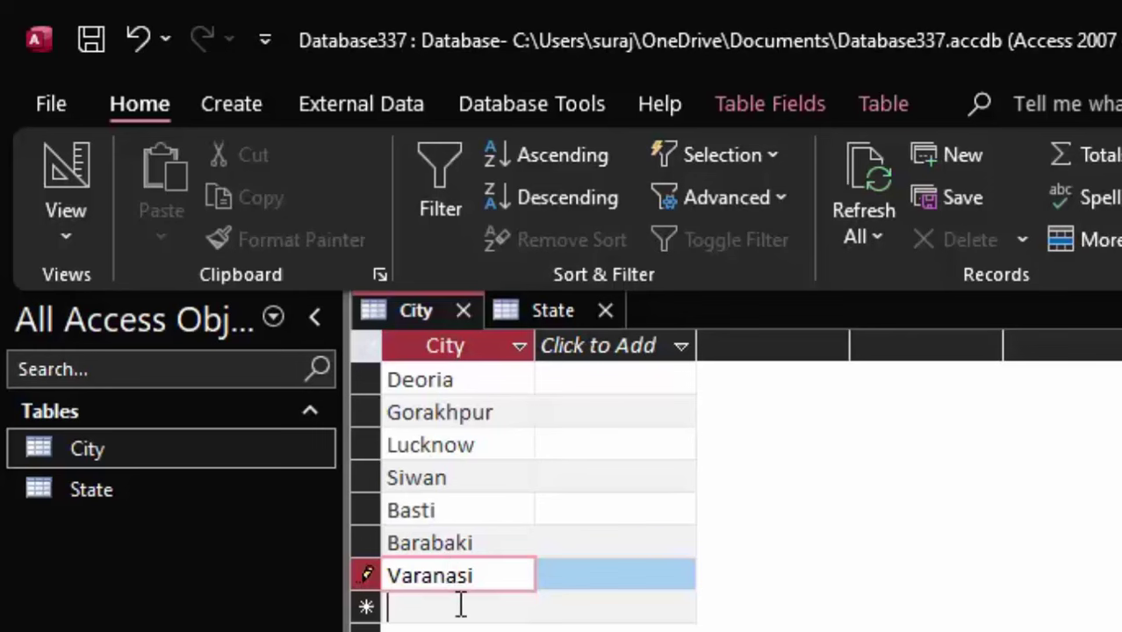
pyautogui.click(461, 604)
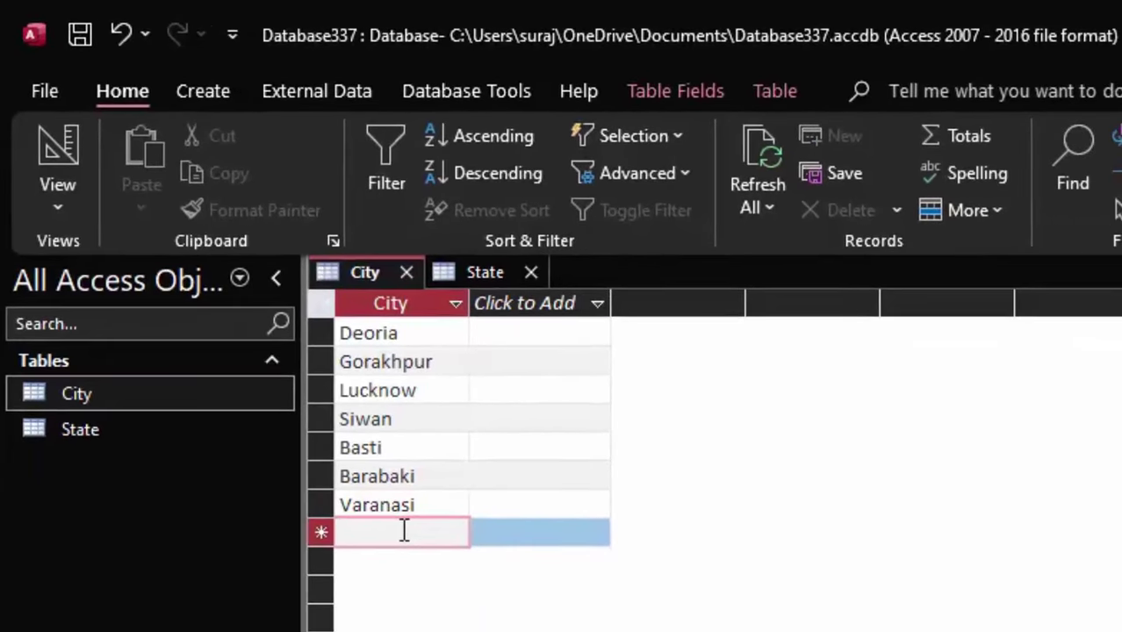
pyautogui.write('Chhapra')
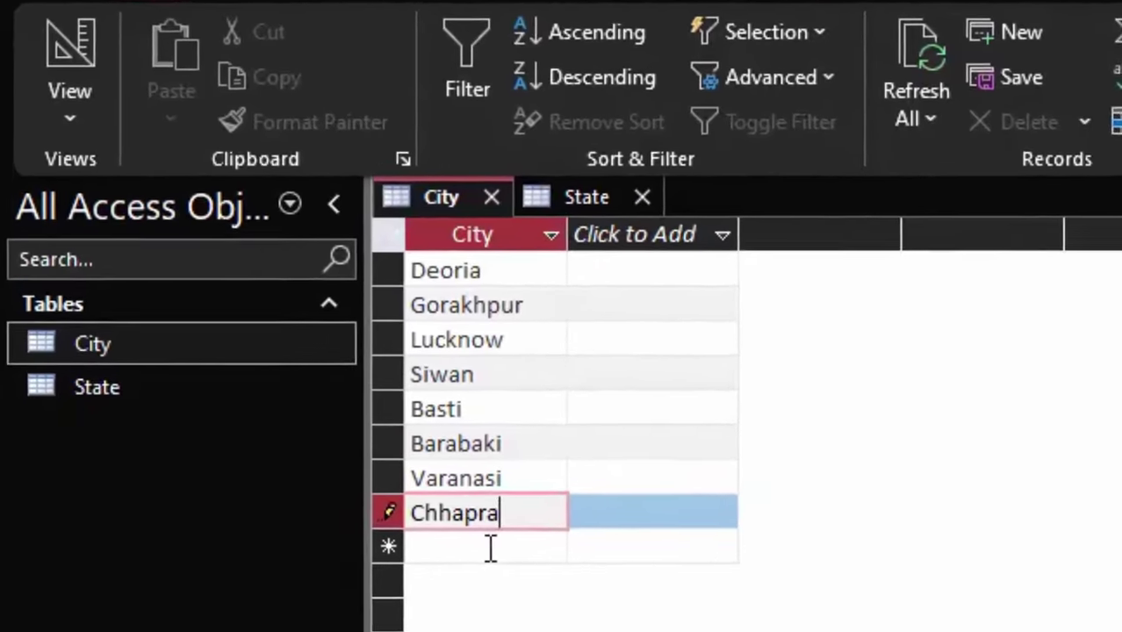
pyautogui.click(404, 561)
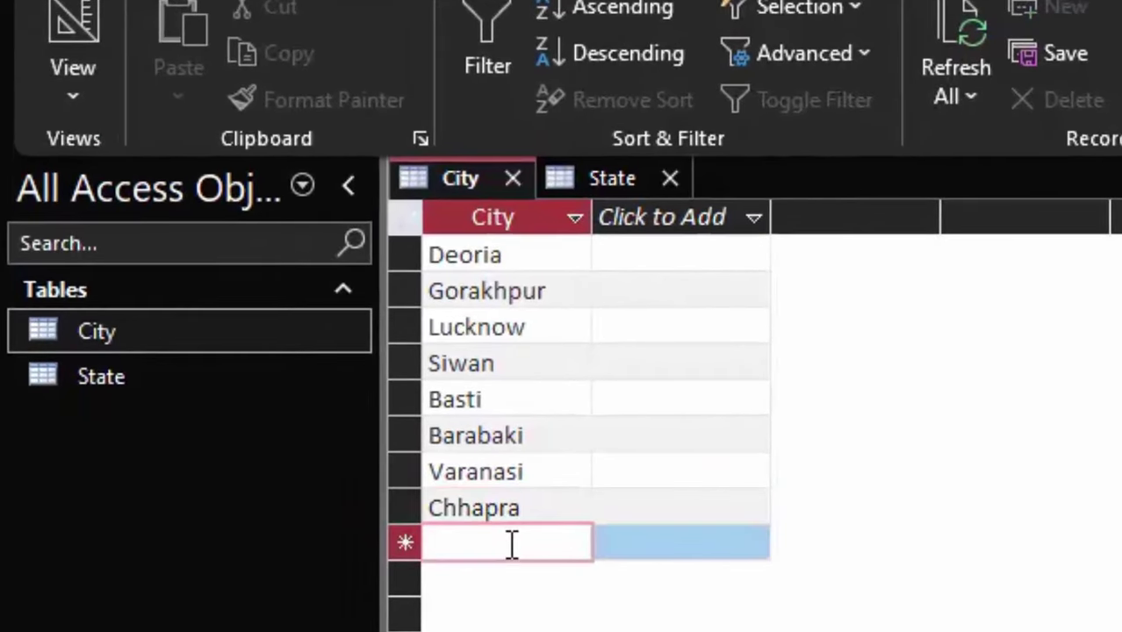
pyautogui.write('Pa')
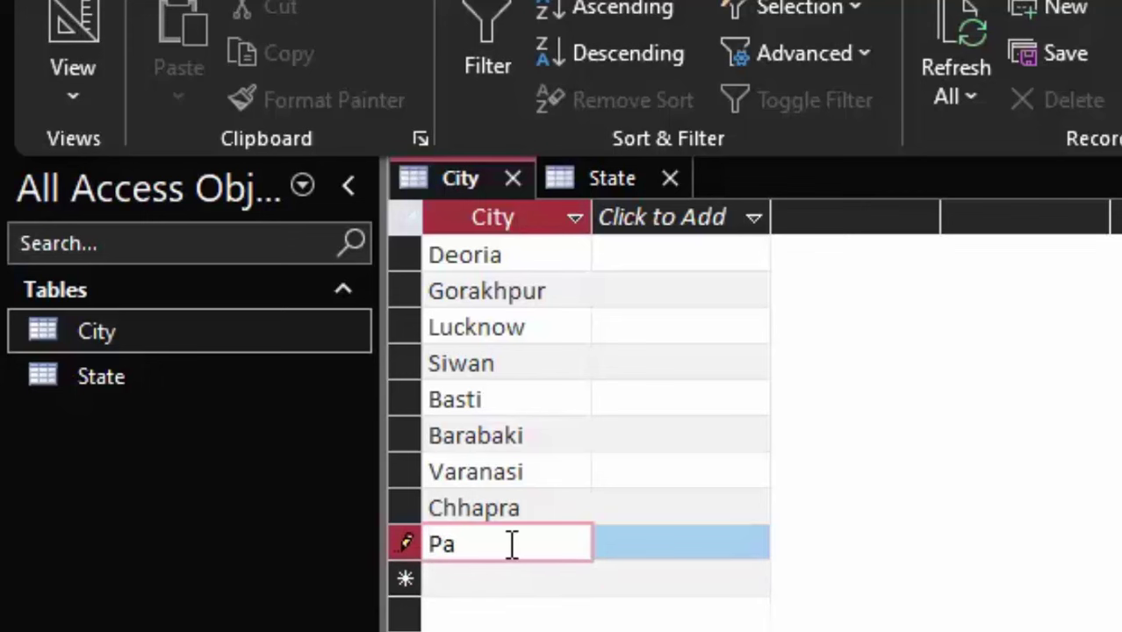
pyautogui.write('tna')
pyautogui.click(516, 584)
# Add Itarshi, Satna and Maihar as City records, then close the table.
pyautogui.write('t')
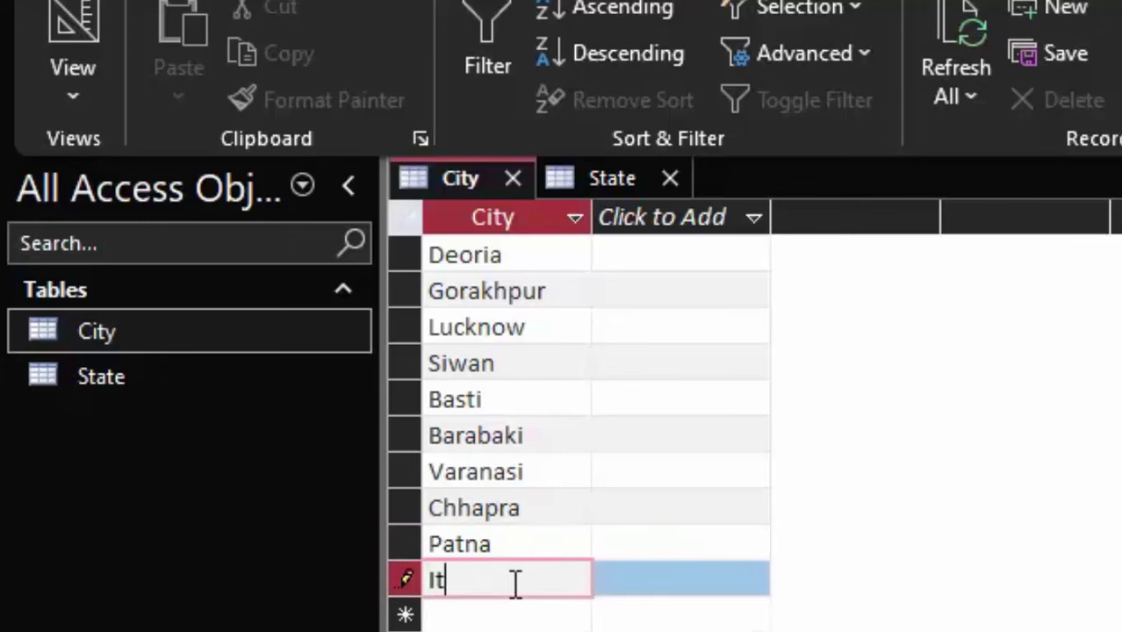
pyautogui.write('arshi')
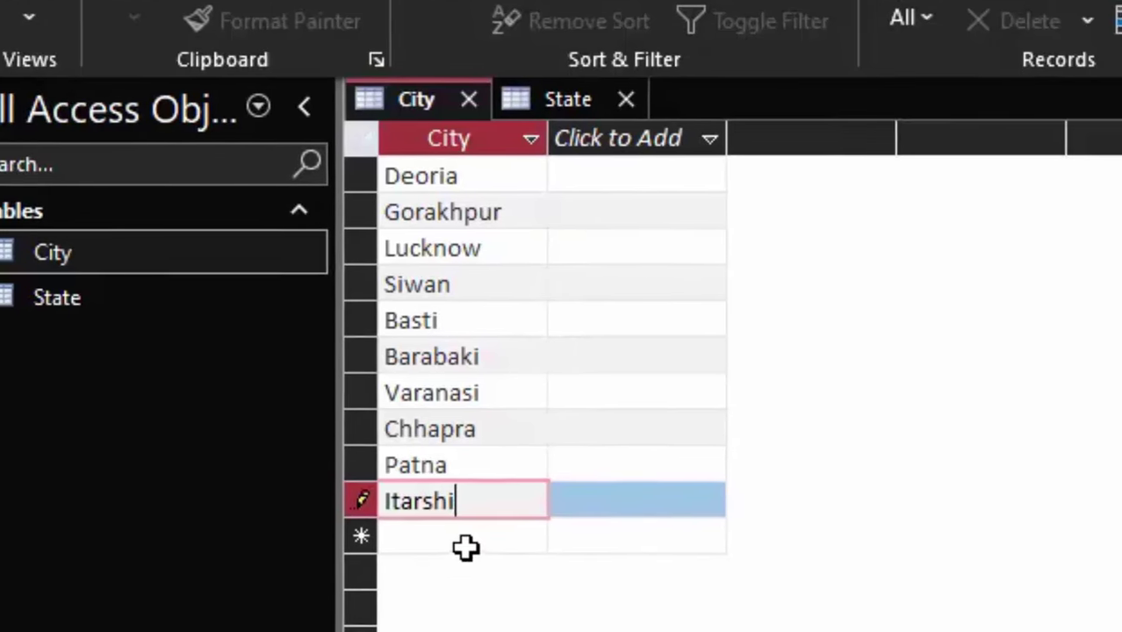
pyautogui.click(519, 614)
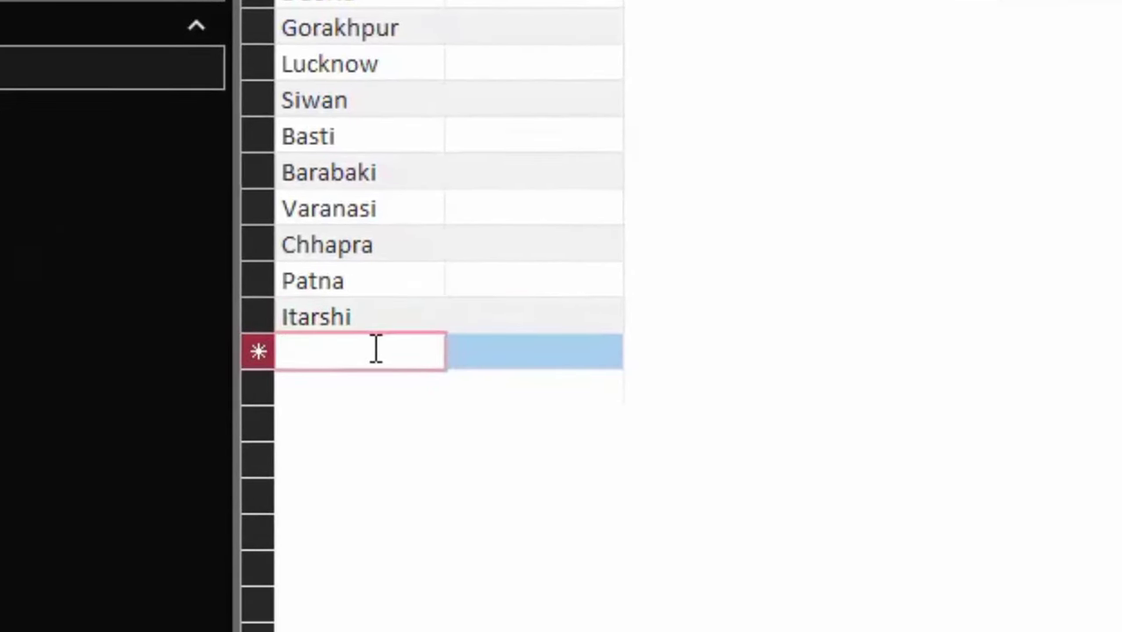
pyautogui.write('Satna')
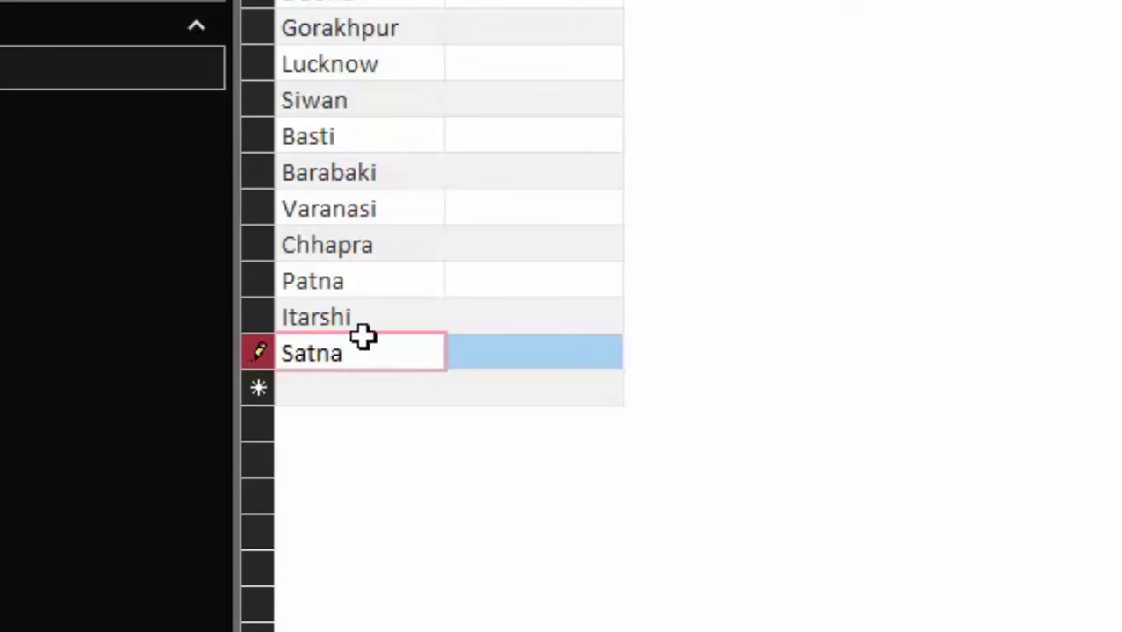
pyautogui.press('Escape')
pyautogui.click(360, 395)
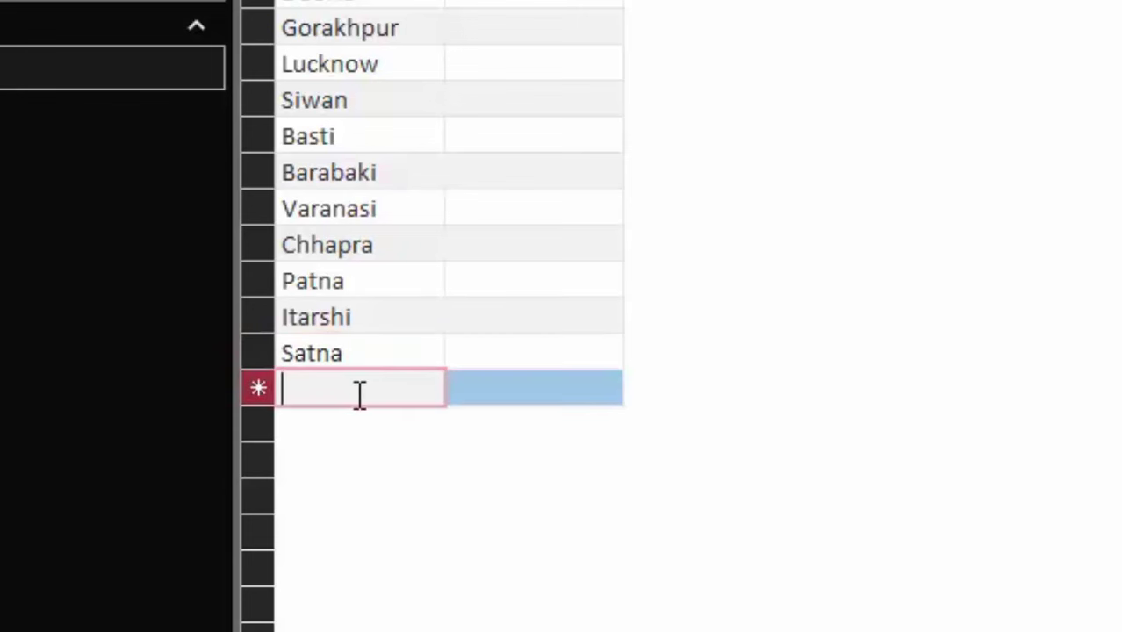
pyautogui.write('Maihga')
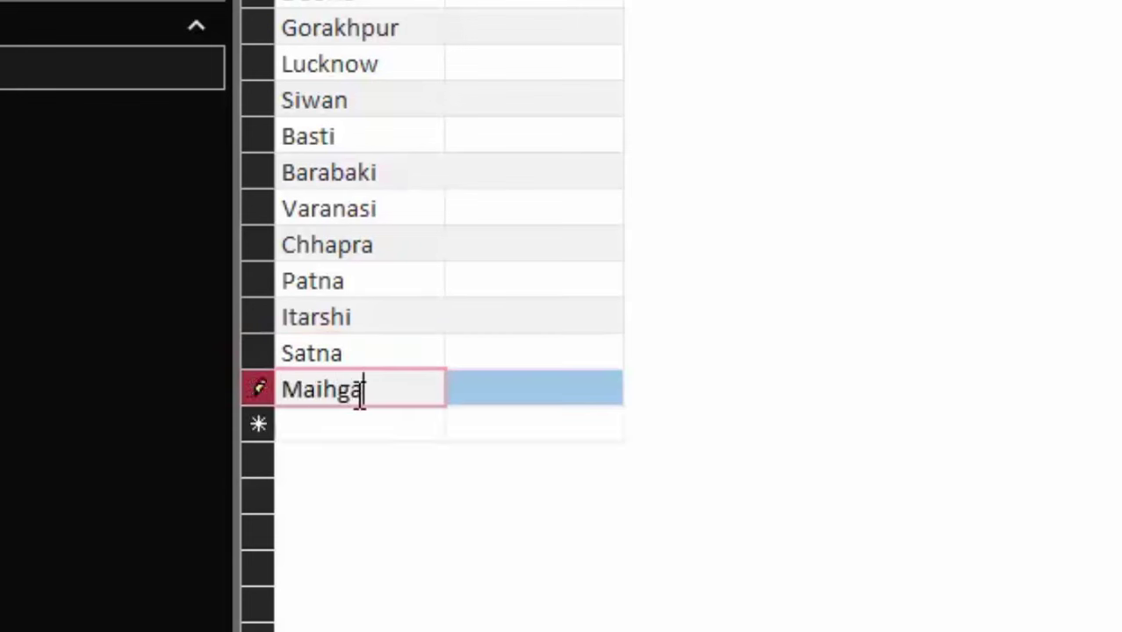
pyautogui.press('BackSpace')
pyautogui.press('BackSpace')
pyautogui.write('ar')
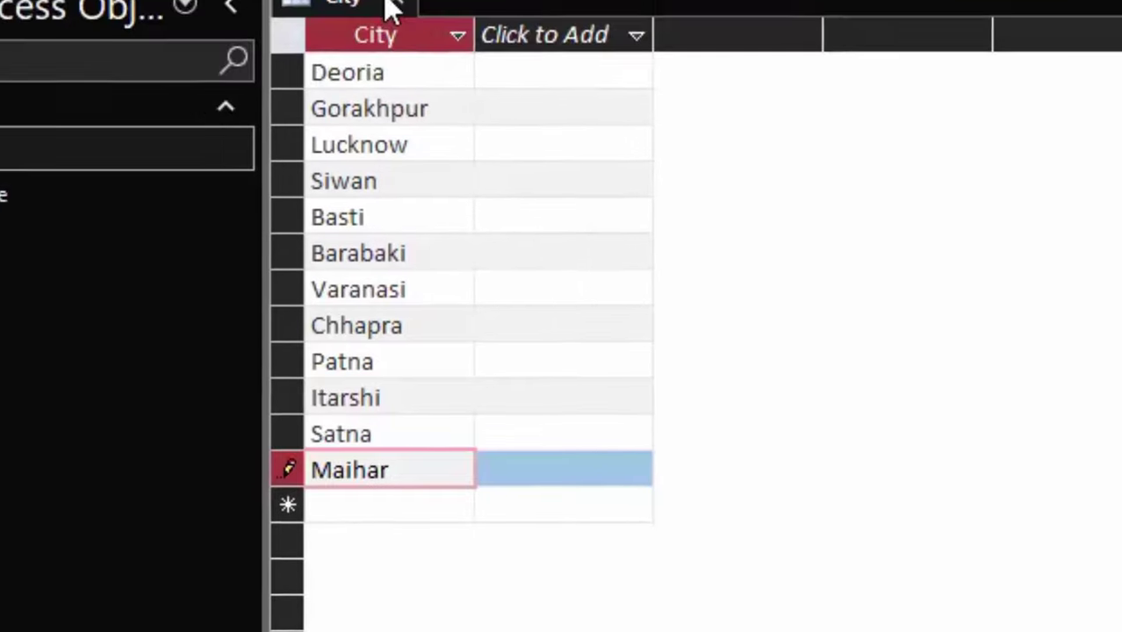
pyautogui.click(388, 7)
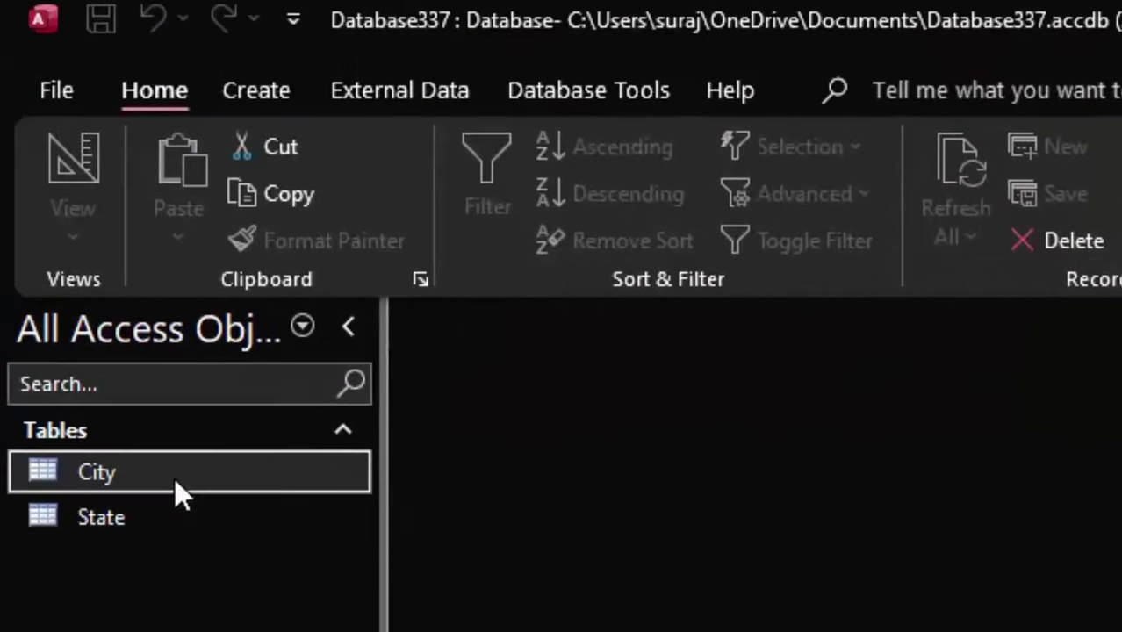
# In the City table design, add a State field and choose Lookup Wizard as its type.
pyautogui.rightClick(174, 476)
pyautogui.click(256, 547)
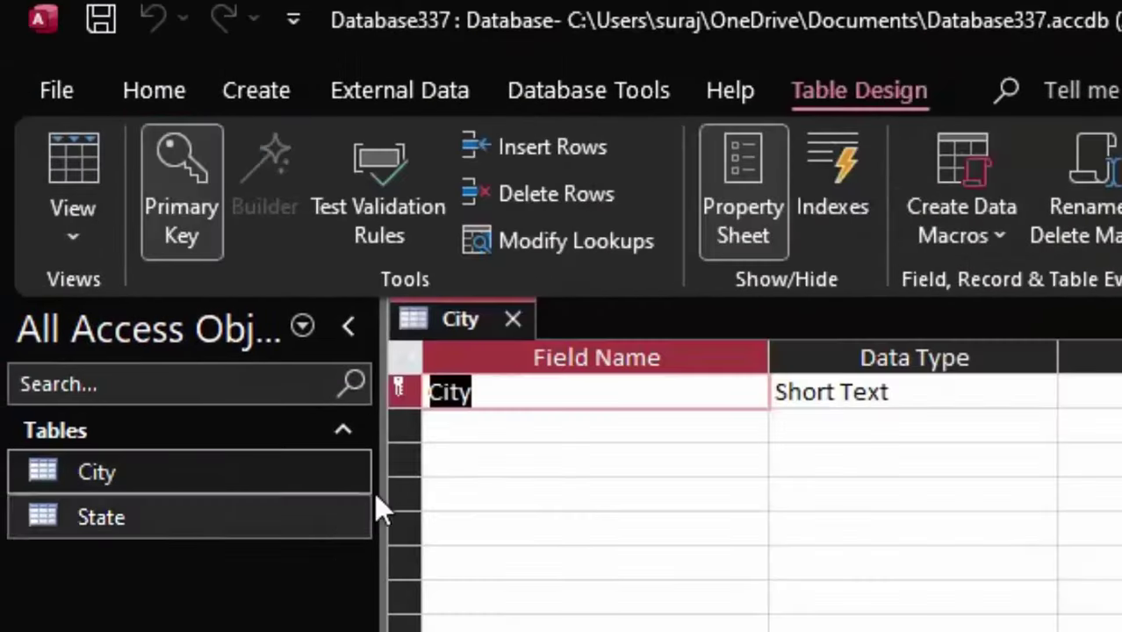
pyautogui.click(449, 430)
pyautogui.write('S')
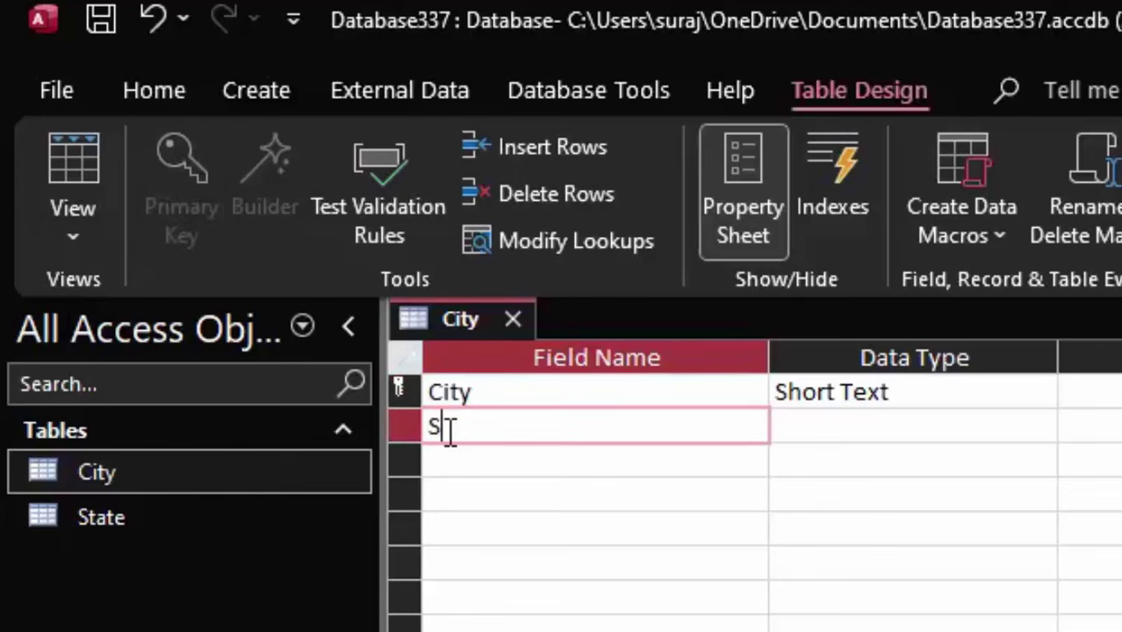
pyautogui.write('tate')
pyautogui.click(954, 423)
pyautogui.click(1043, 426)
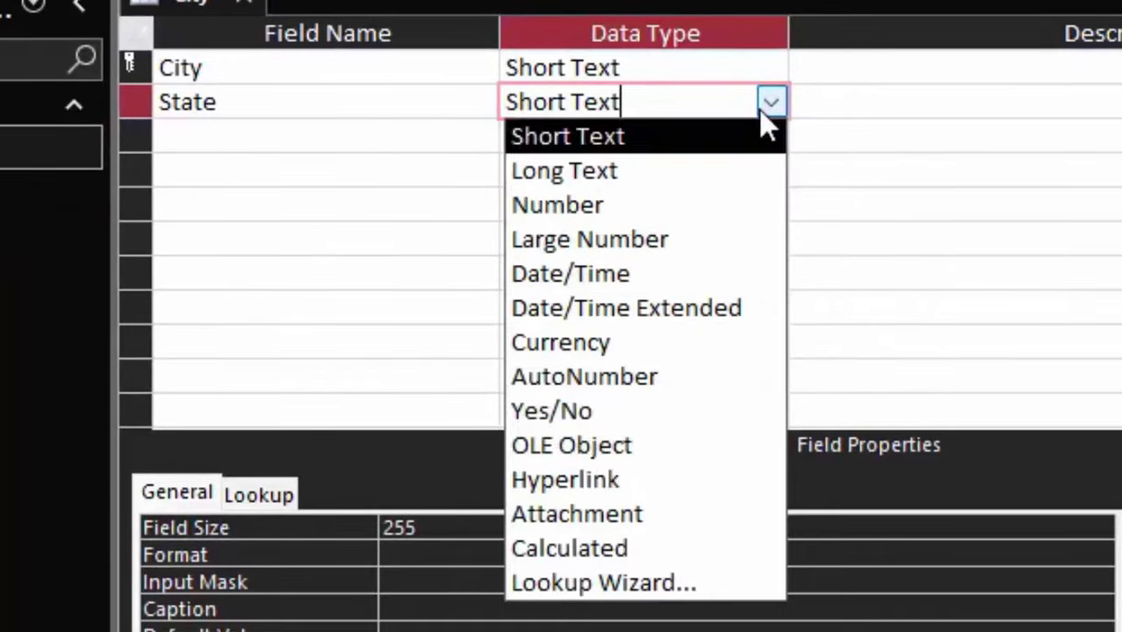
pyautogui.click(695, 576)
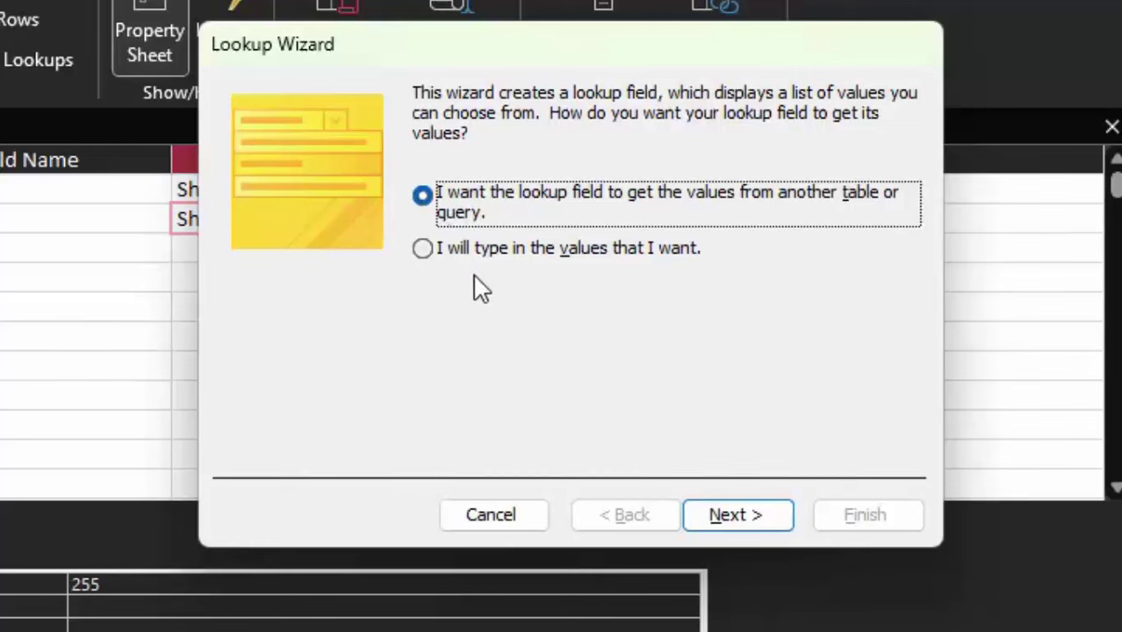
# Set the lookup to use the State table's State field, finish, and save the table.
pyautogui.click(443, 256)
pyautogui.click(425, 202)
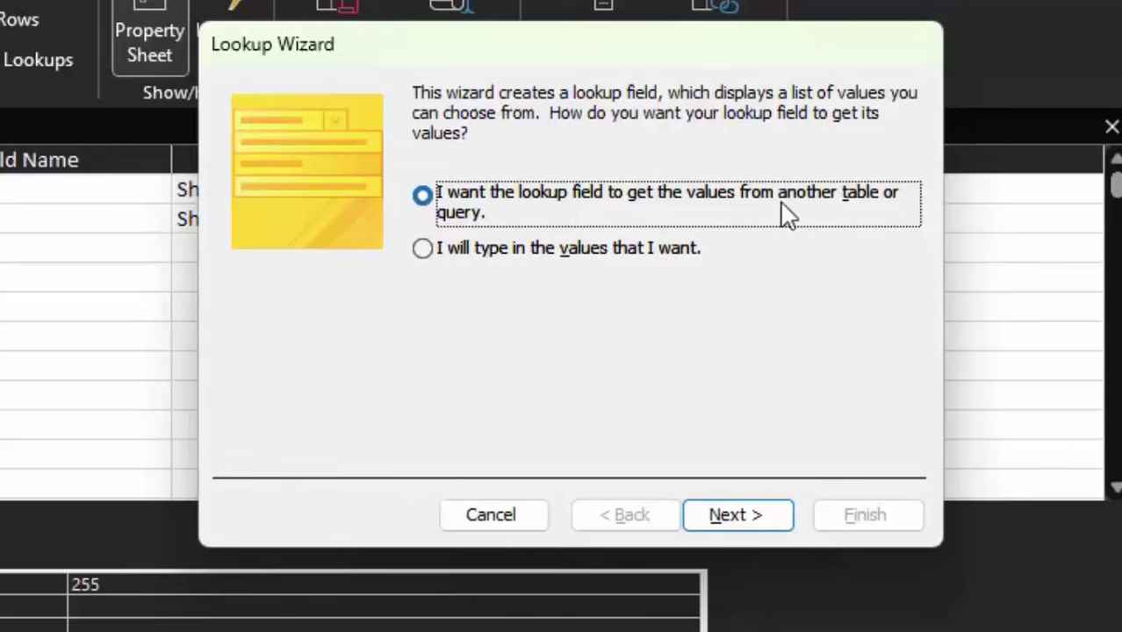
pyautogui.click(756, 531)
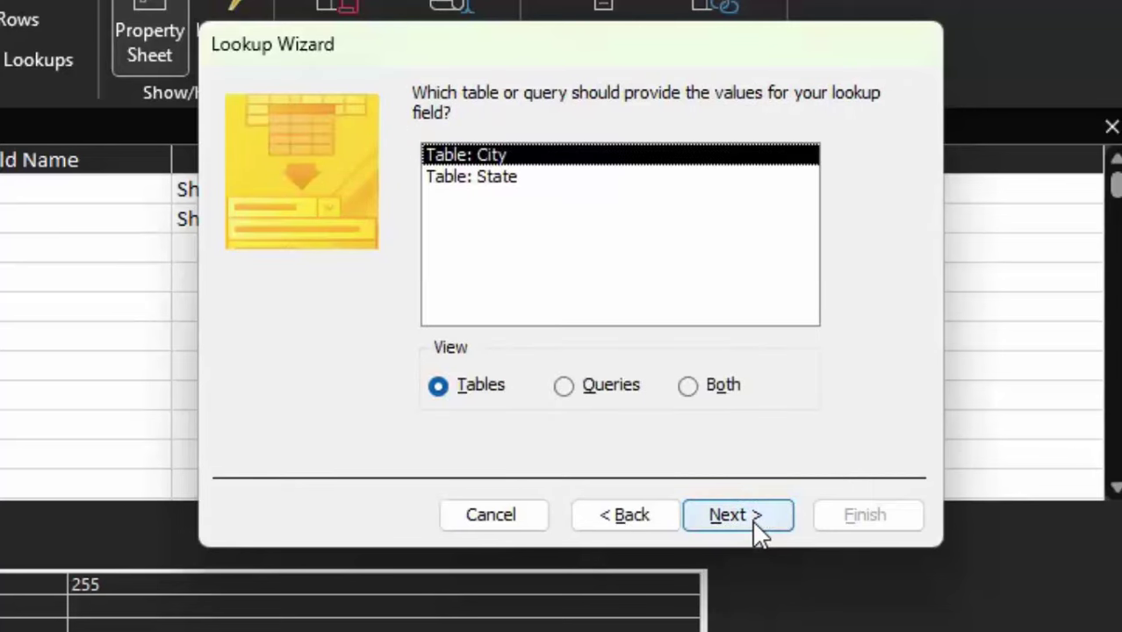
pyautogui.click(508, 178)
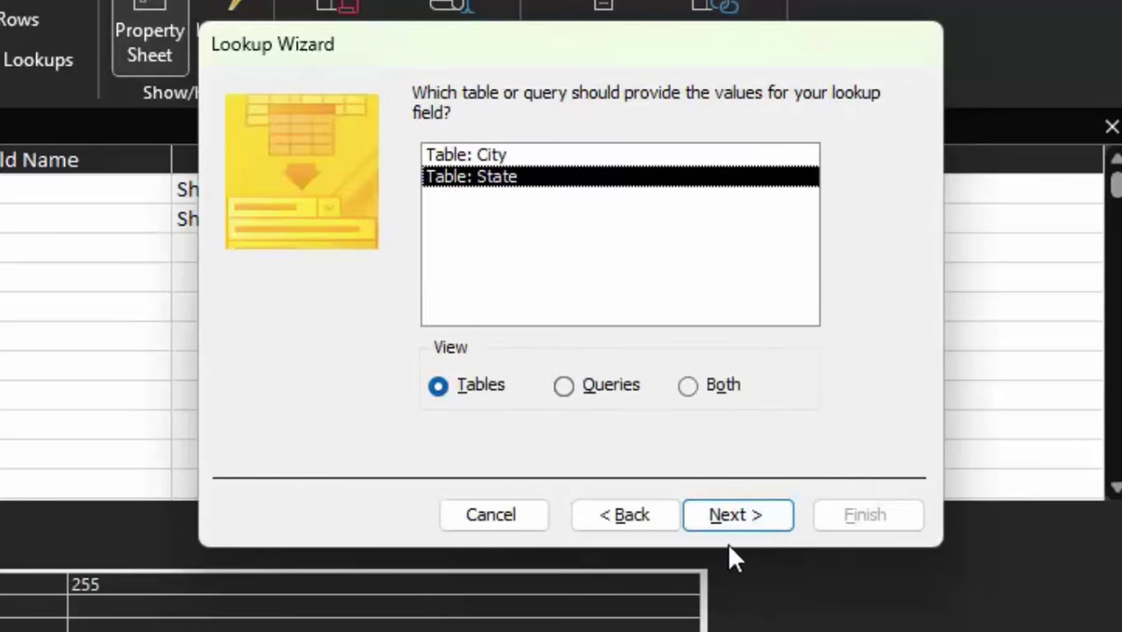
pyautogui.click(743, 517)
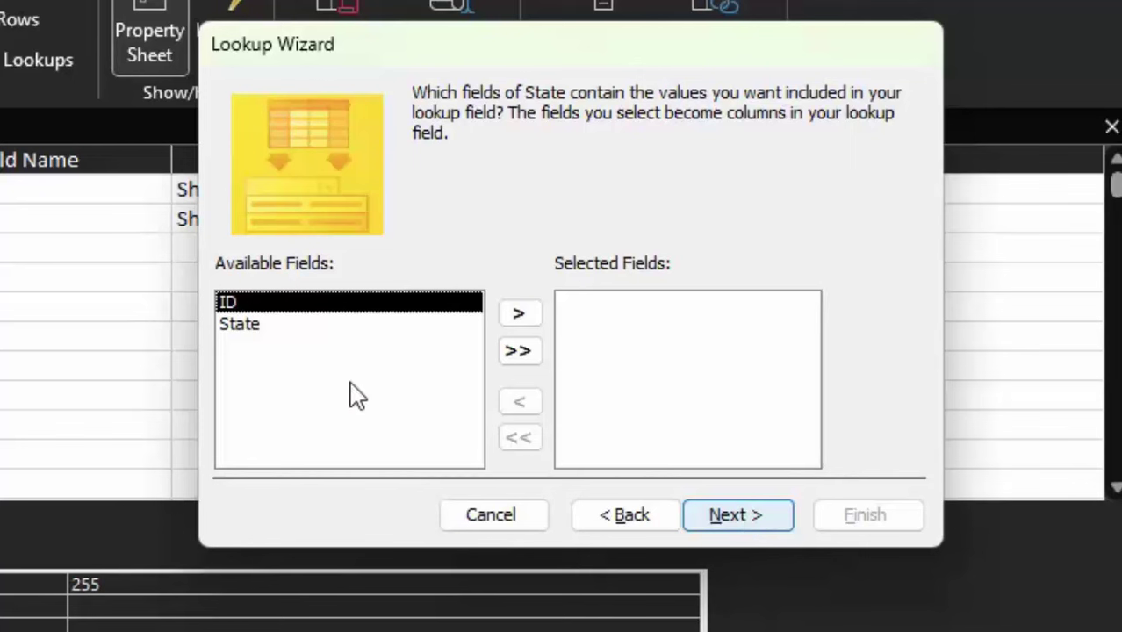
pyautogui.click(255, 327)
pyautogui.click(525, 316)
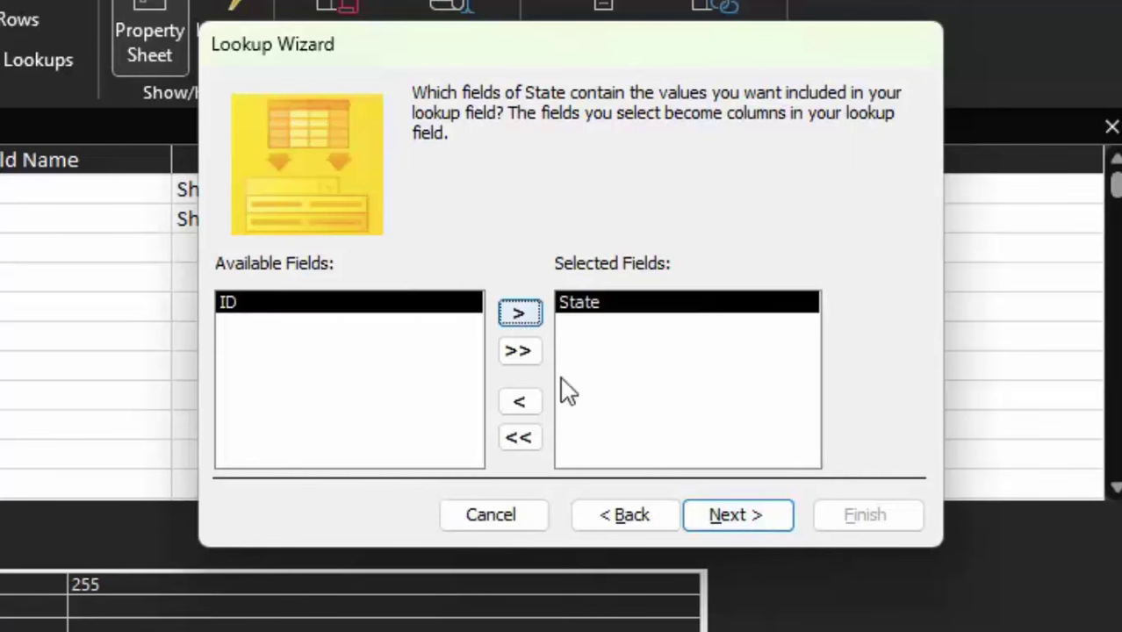
pyautogui.click(778, 523)
pyautogui.click(778, 523)
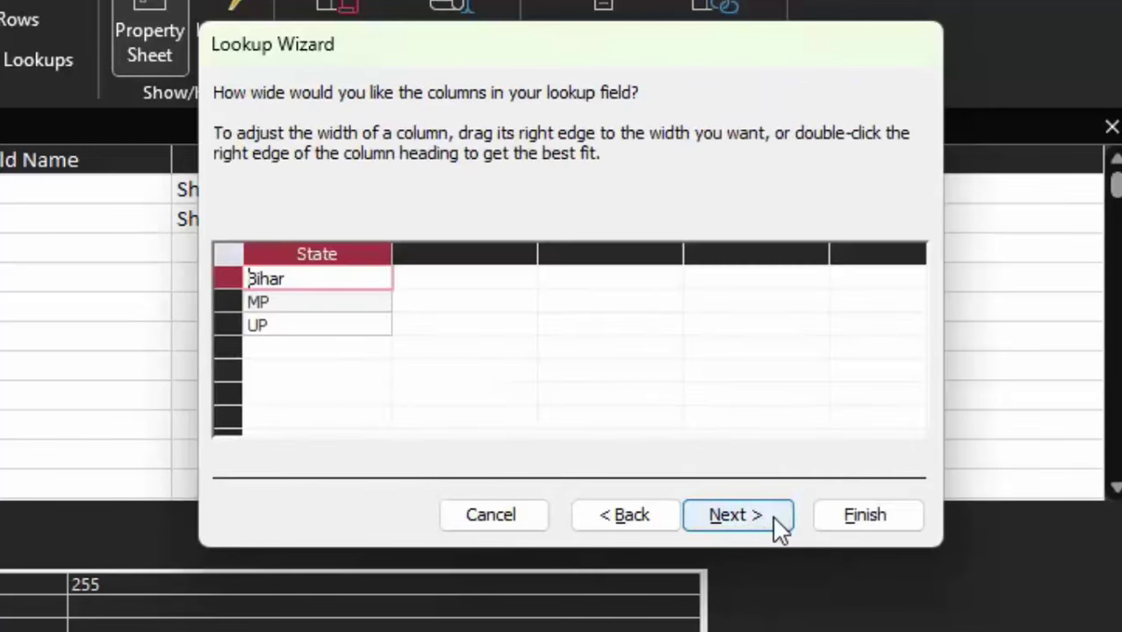
pyautogui.click(778, 523)
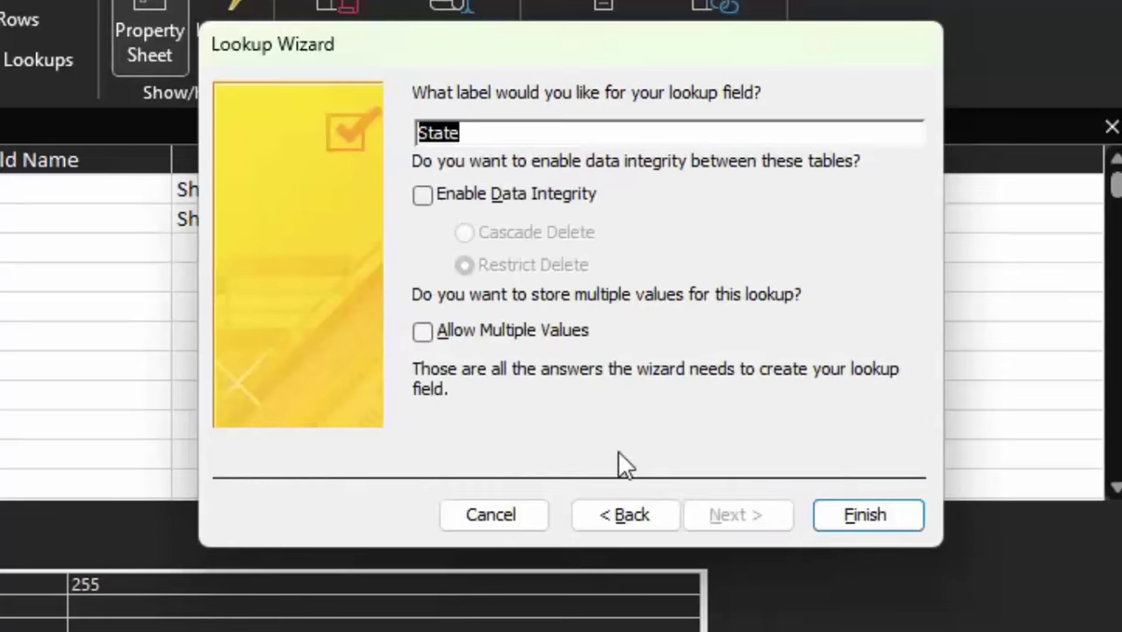
pyautogui.click(867, 520)
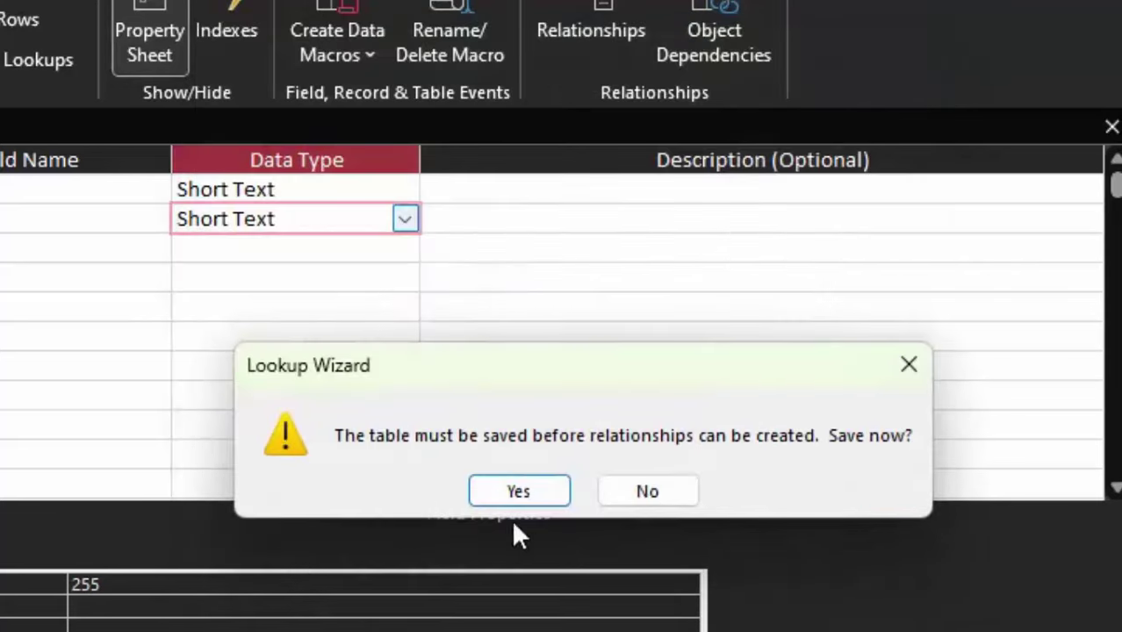
pyautogui.click(527, 493)
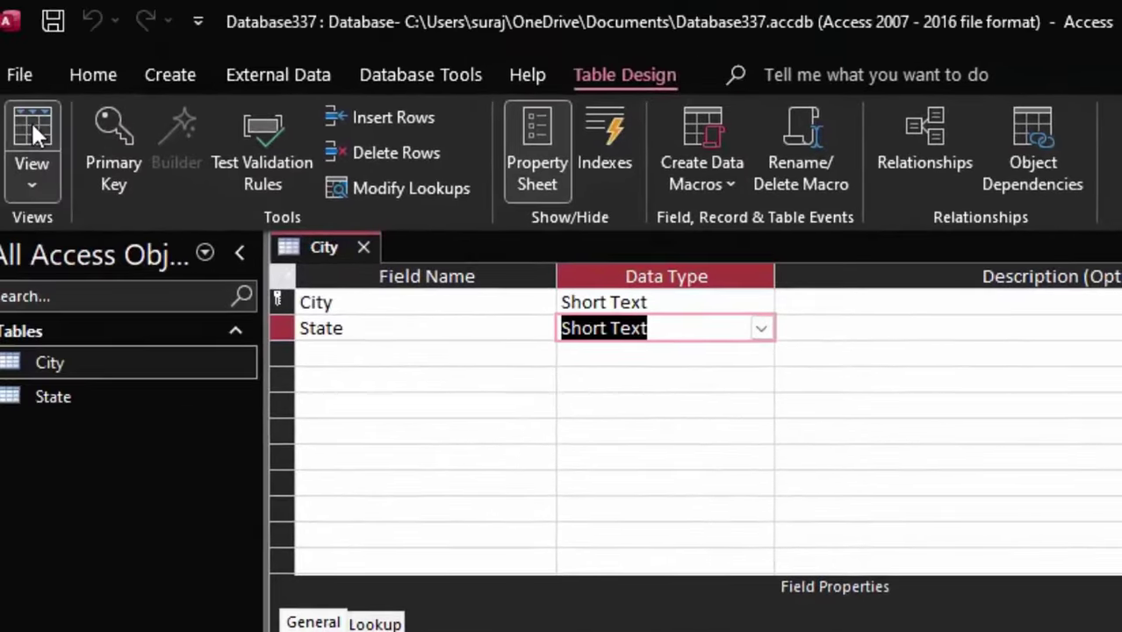
# In Datasheet View, set Barabaki and Basti to UP and Chhapra to Bihar.
pyautogui.click(30, 120)
pyautogui.click(485, 309)
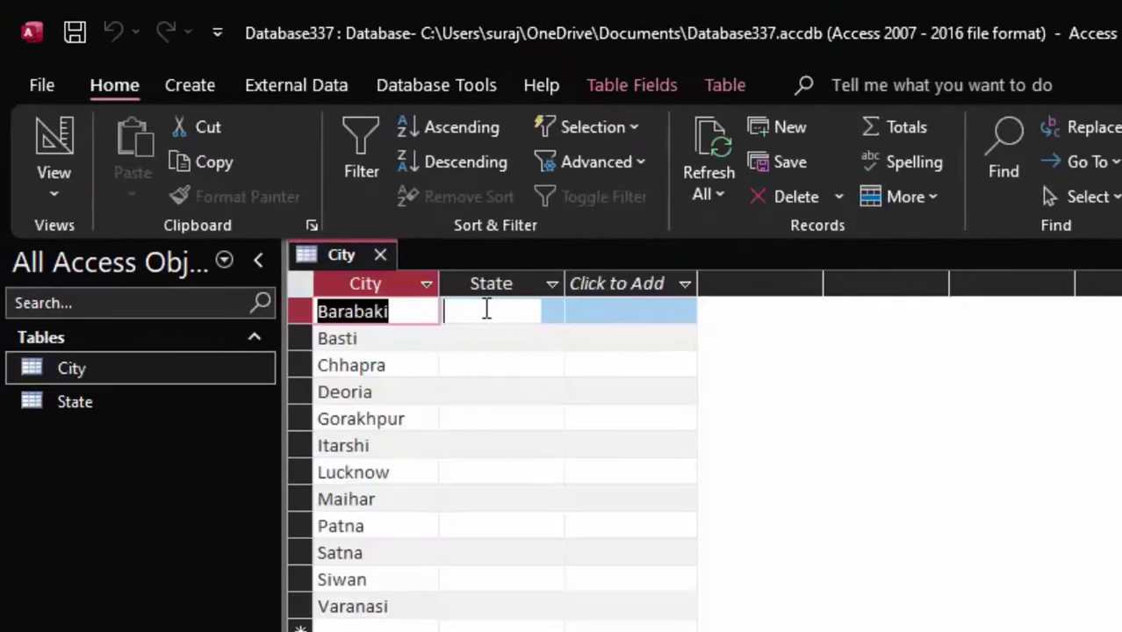
pyautogui.click(552, 312)
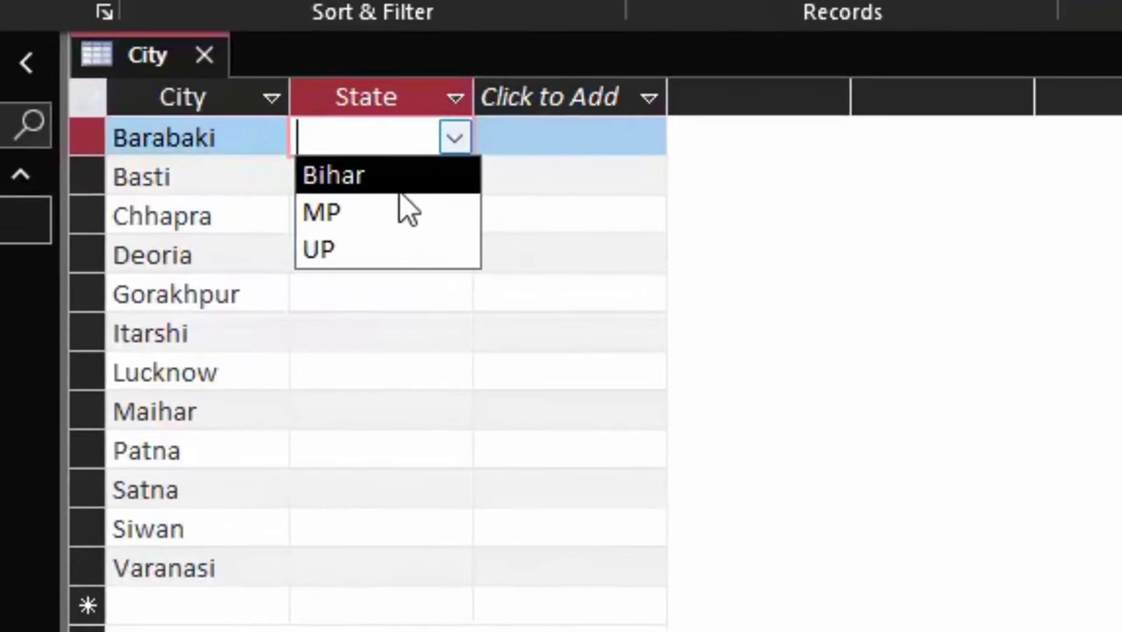
pyautogui.click(384, 250)
pyautogui.click(393, 179)
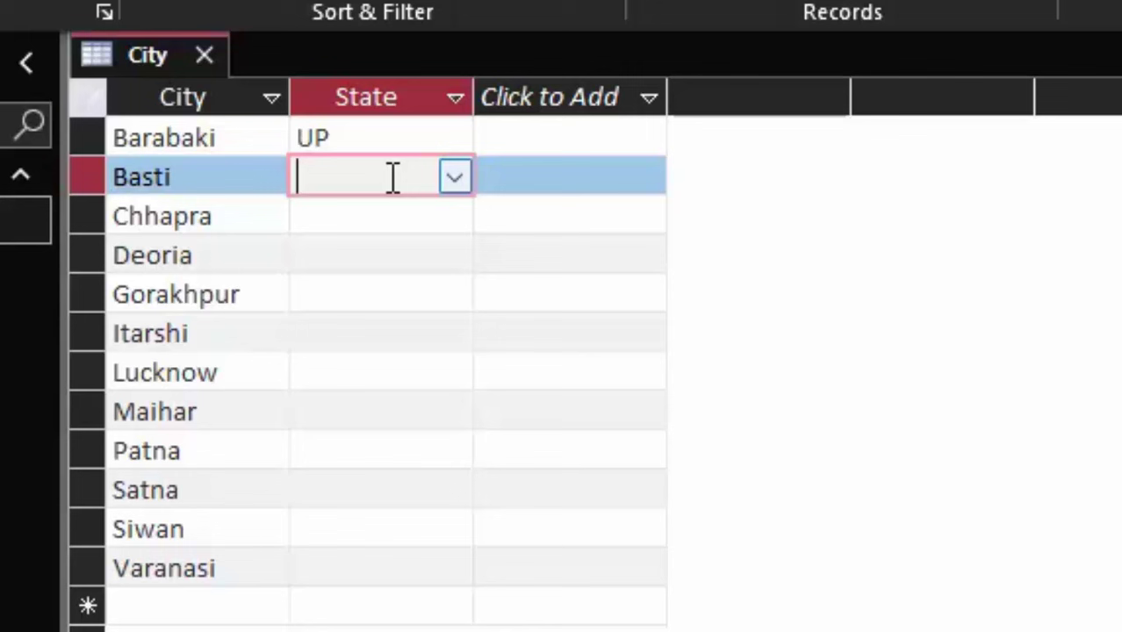
pyautogui.click(453, 180)
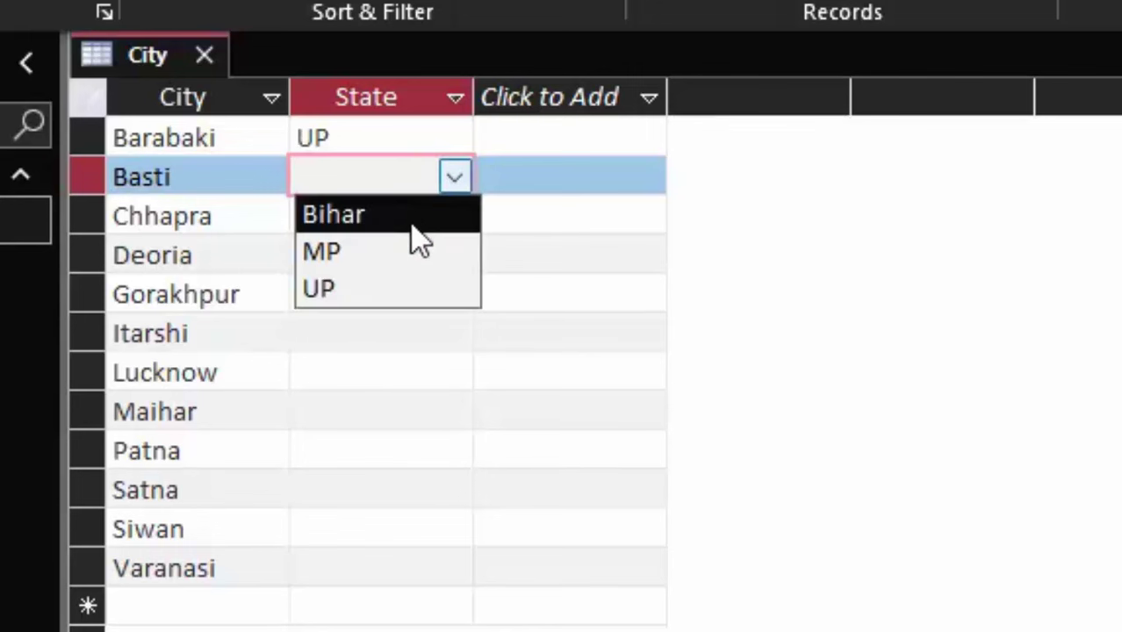
pyautogui.click(376, 290)
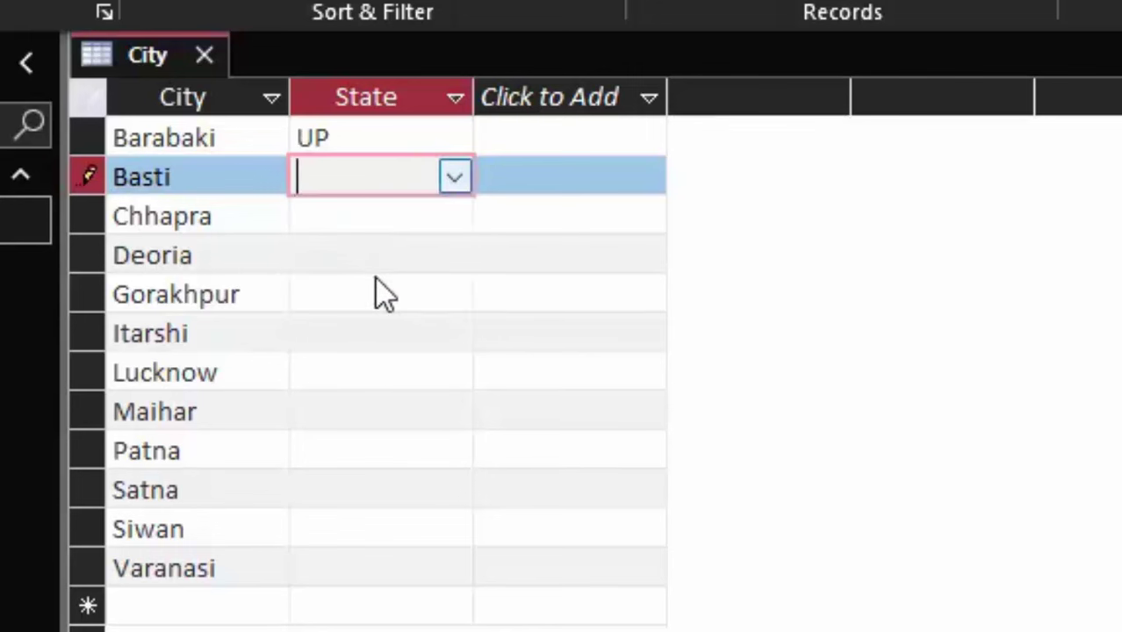
pyautogui.click(376, 218)
pyautogui.click(454, 218)
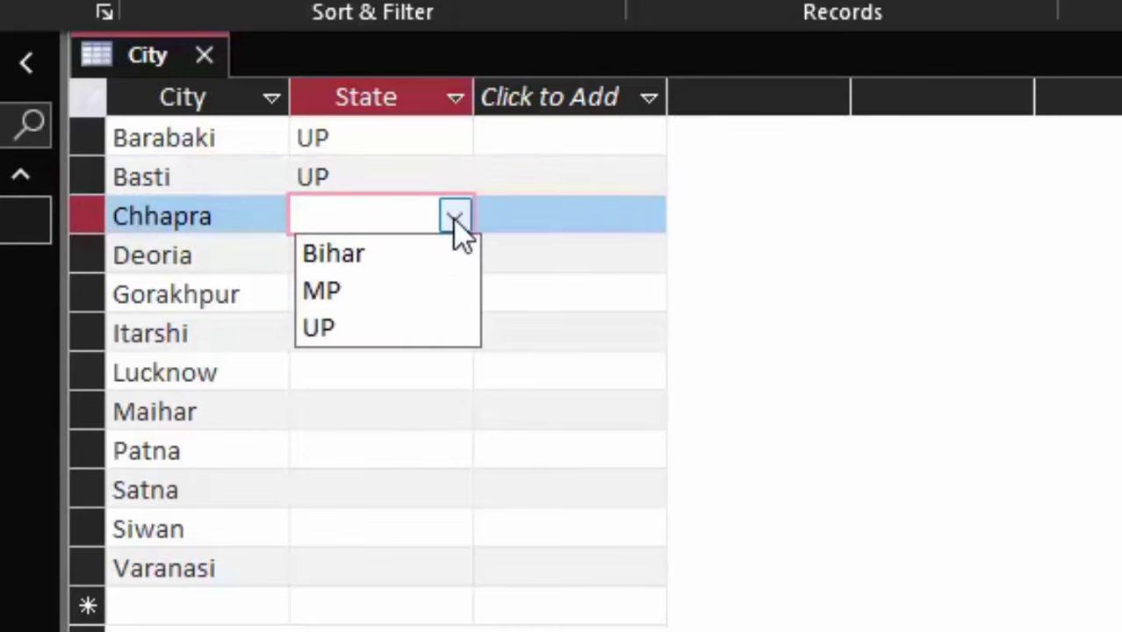
pyautogui.click(421, 257)
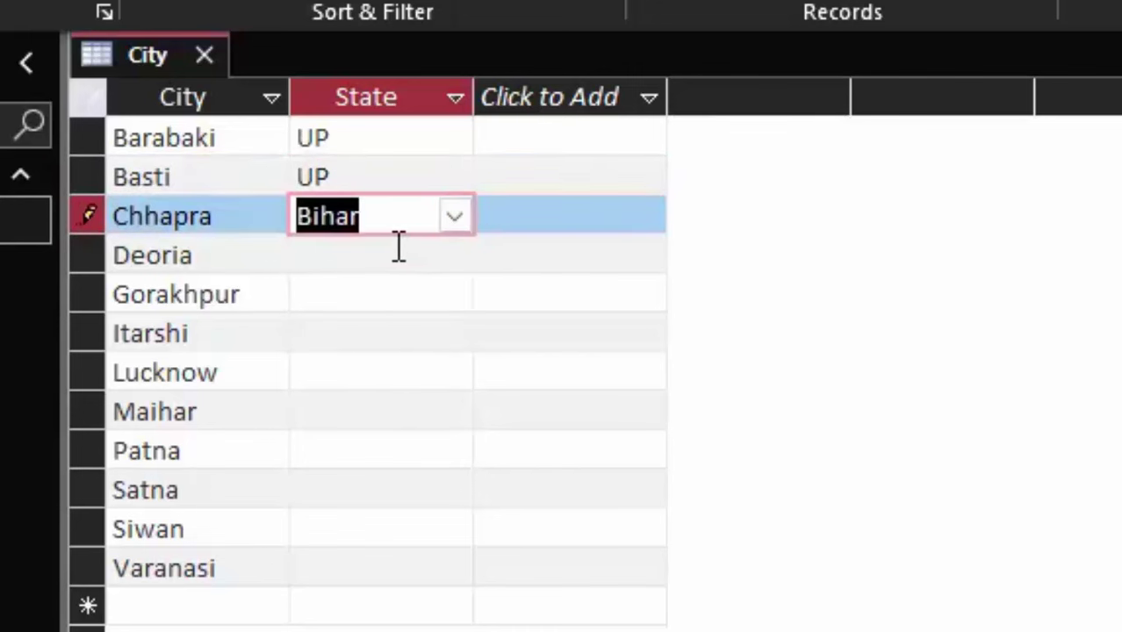
pyautogui.click(398, 247)
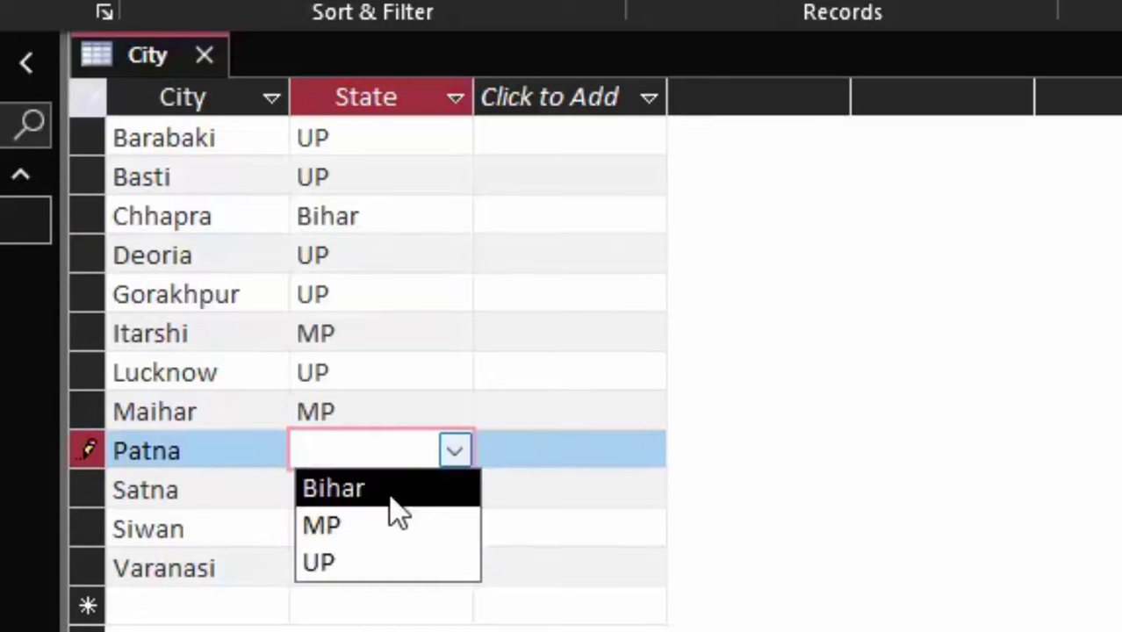
# Set Patna and Siwan to Bihar, Satna to MP and Varanasi to UP, then close the table.
pyautogui.click(386, 494)
pyautogui.click(354, 493)
pyautogui.click(455, 490)
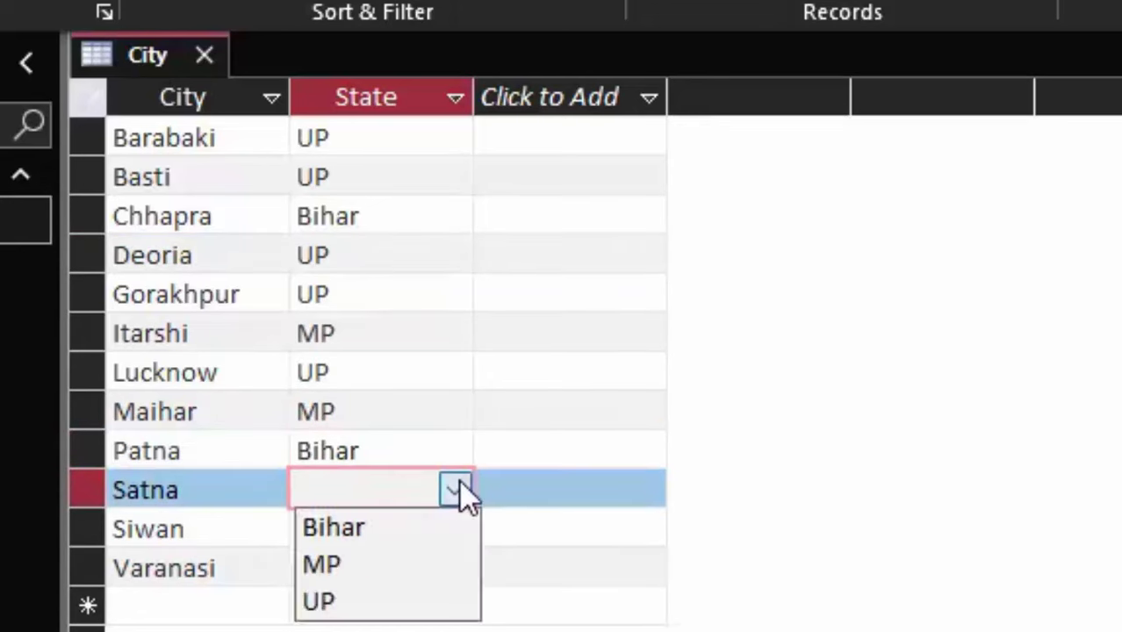
pyautogui.click(378, 579)
pyautogui.click(375, 528)
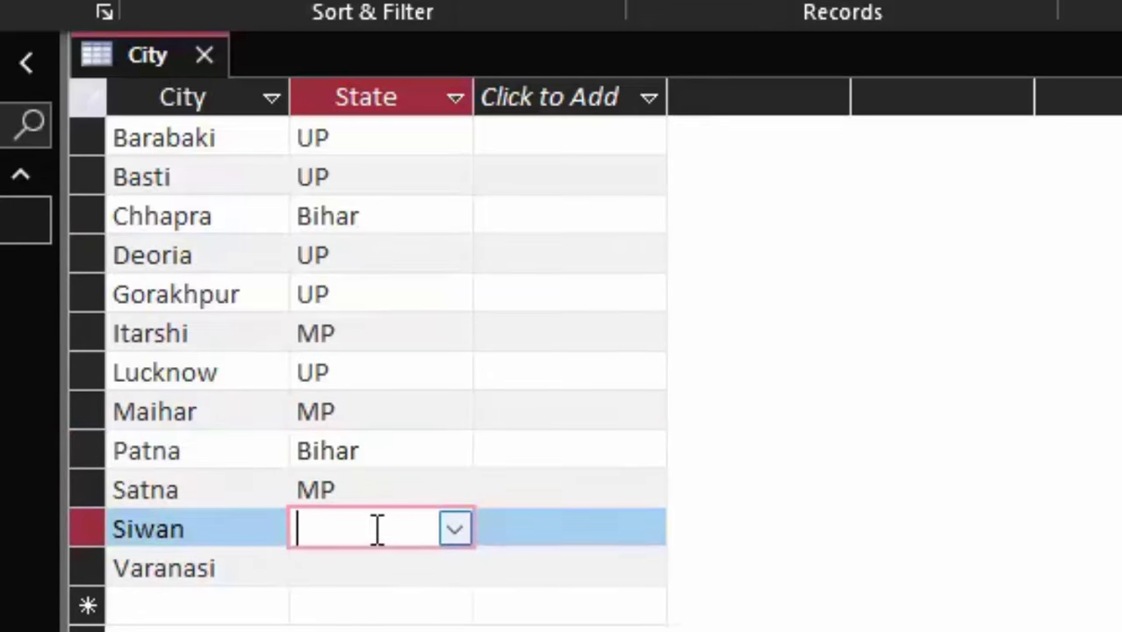
pyautogui.click(454, 530)
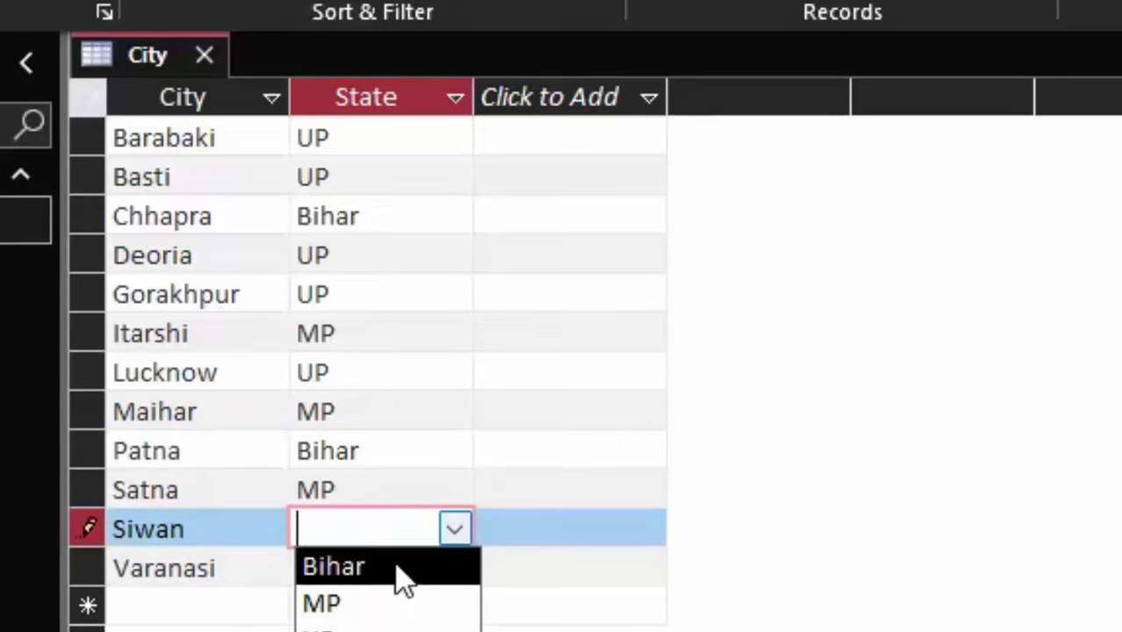
pyautogui.click(395, 566)
pyautogui.click(392, 570)
pyautogui.click(454, 569)
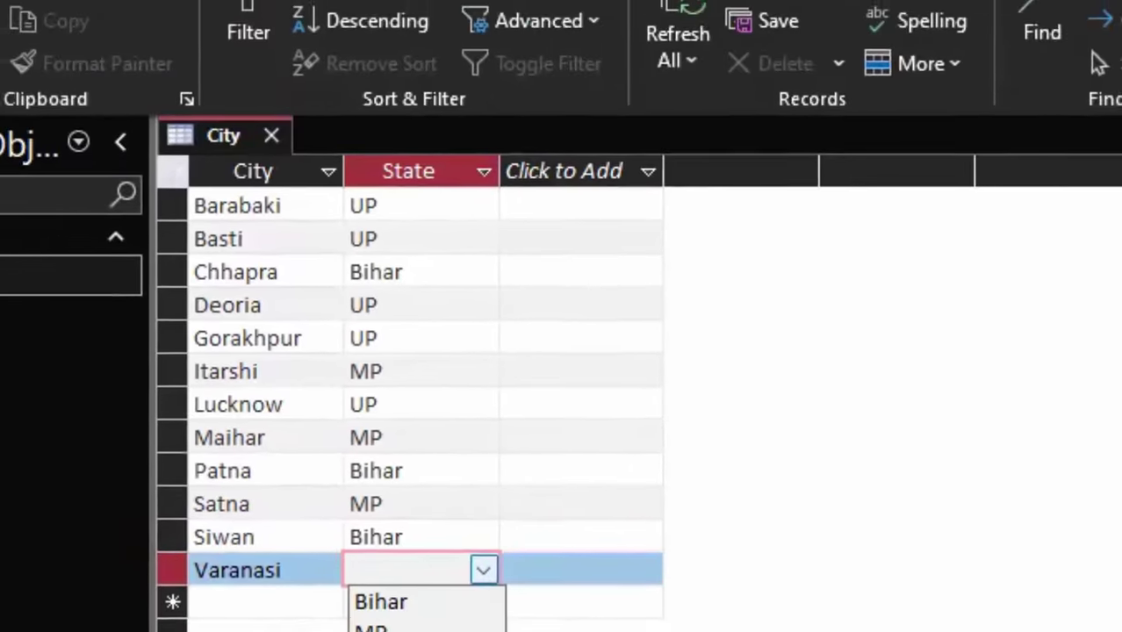
pyautogui.click(430, 624)
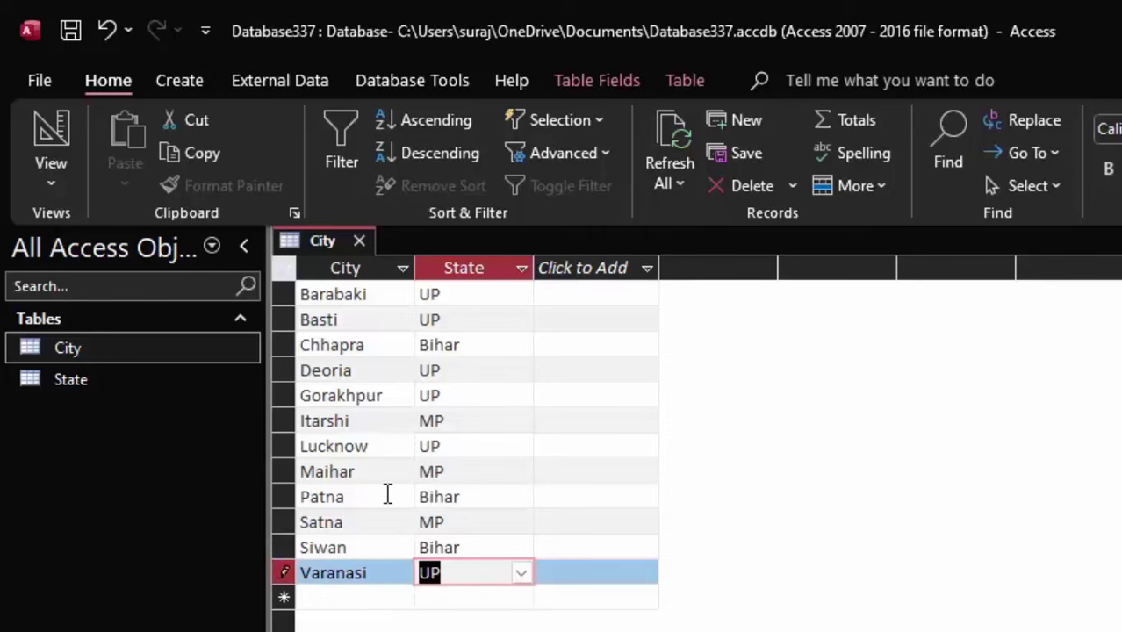
pyautogui.click(357, 241)
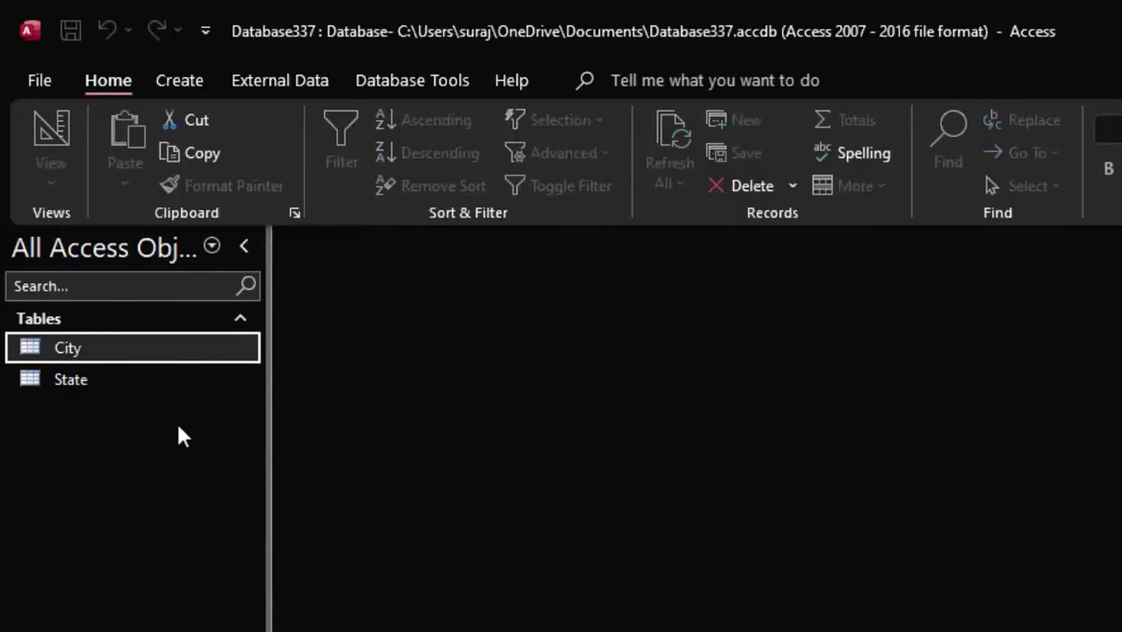
# Start the Form Wizard with State from the State table and City from the City table.
pyautogui.click(179, 87)
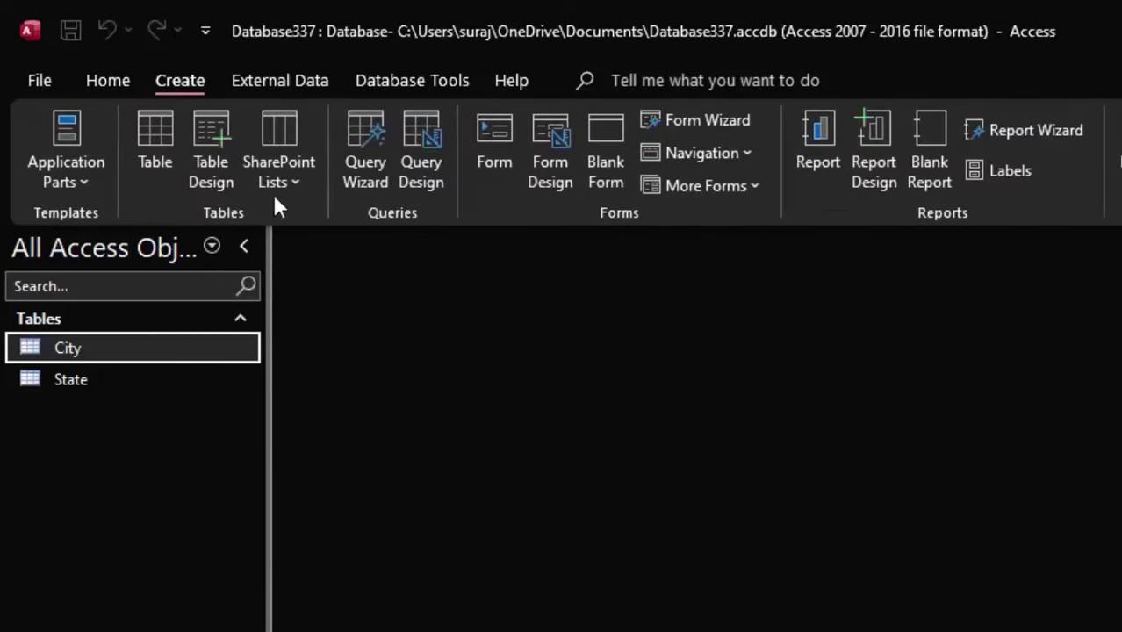
pyautogui.click(723, 121)
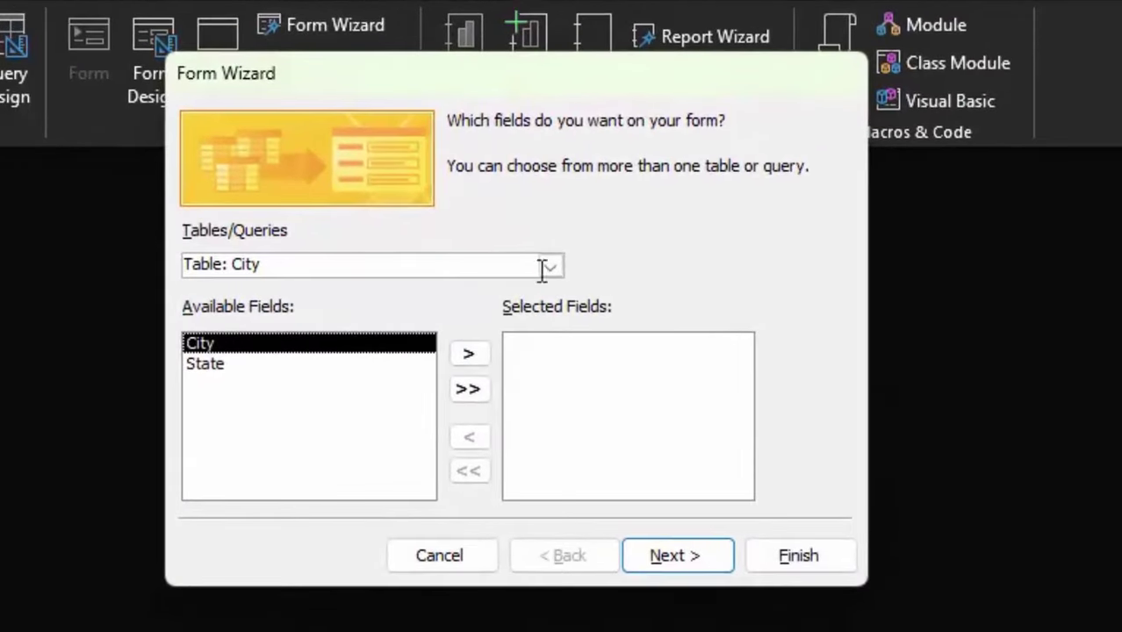
pyautogui.click(767, 303)
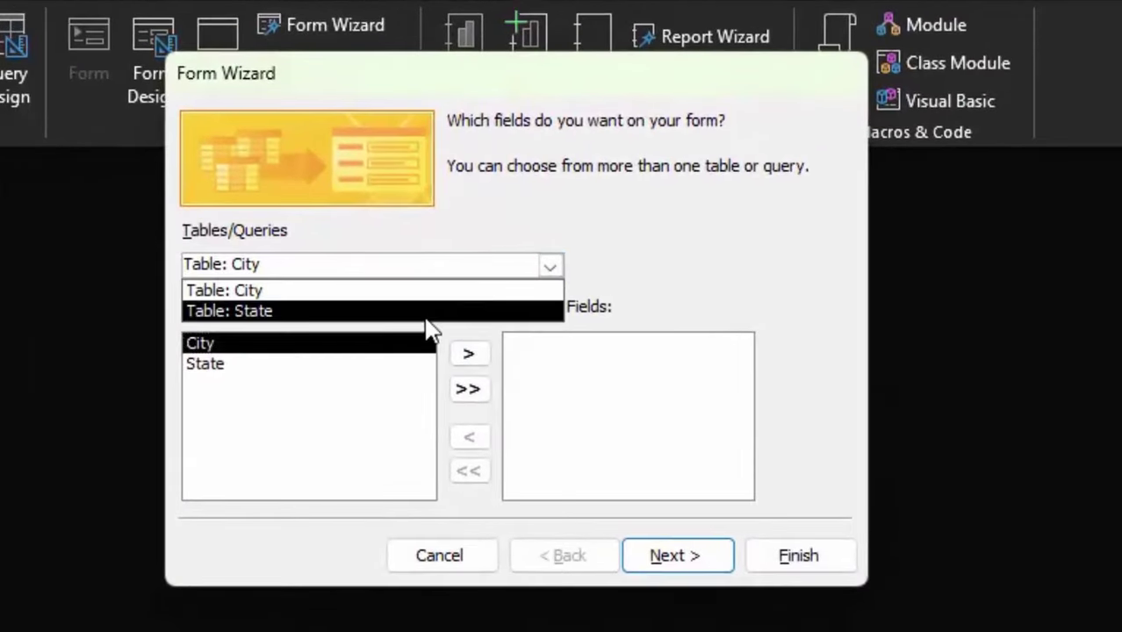
pyautogui.click(431, 312)
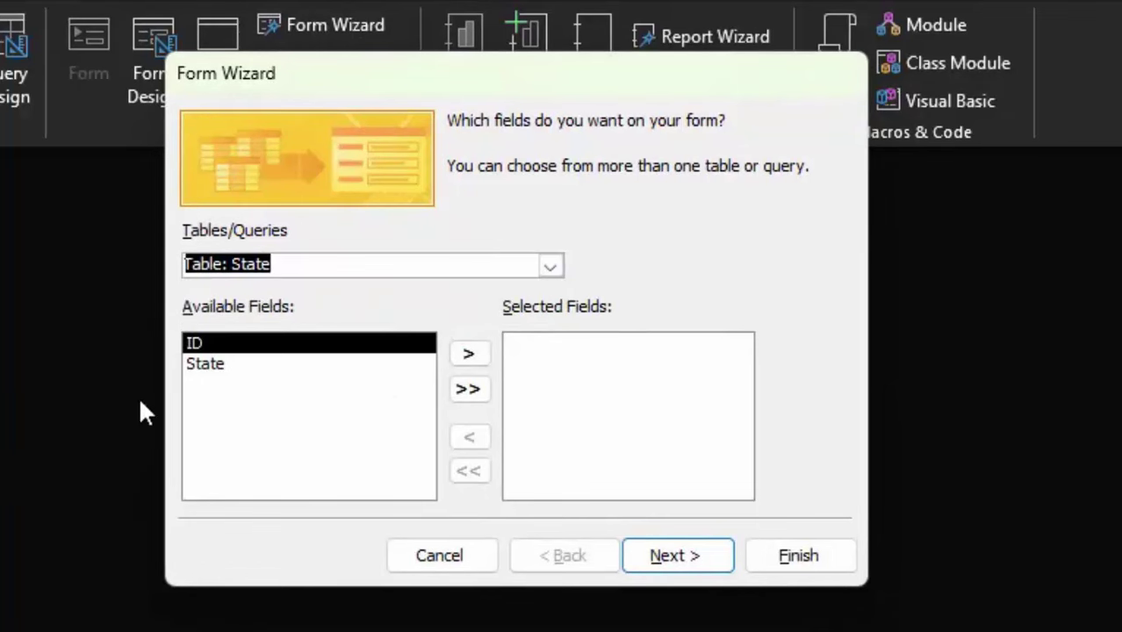
pyautogui.click(197, 365)
pyautogui.click(468, 353)
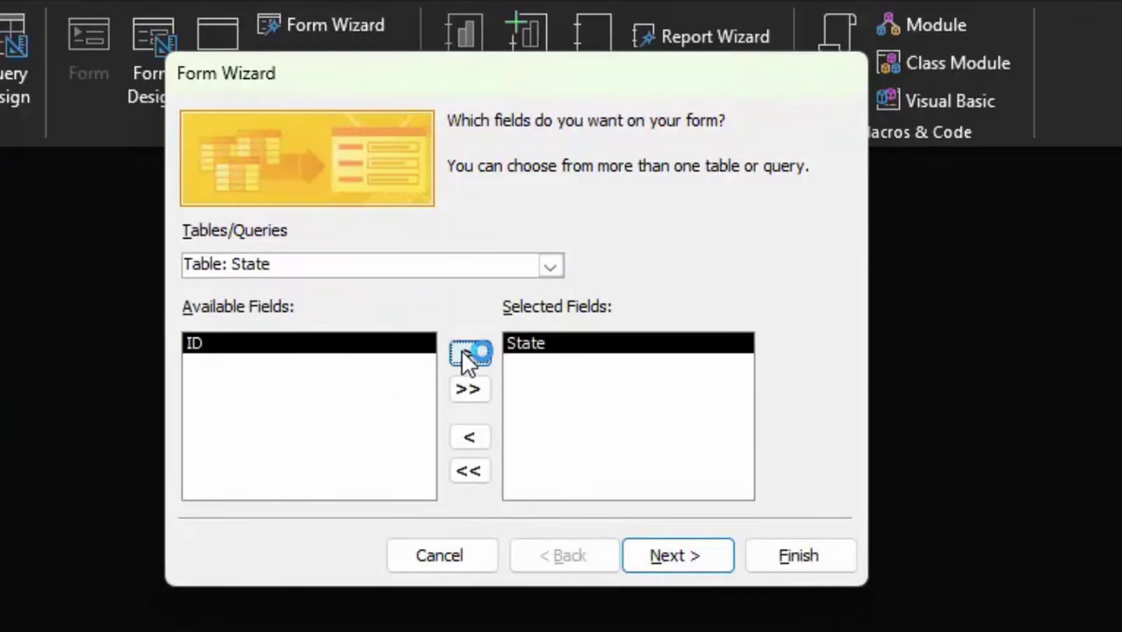
pyautogui.click(551, 266)
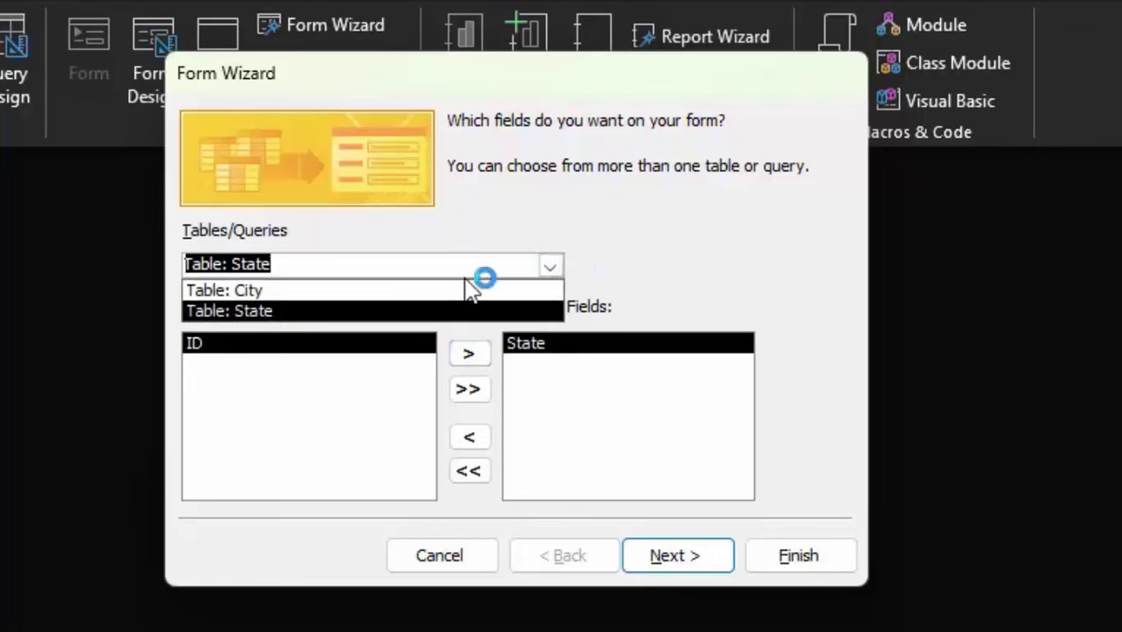
pyautogui.click(444, 290)
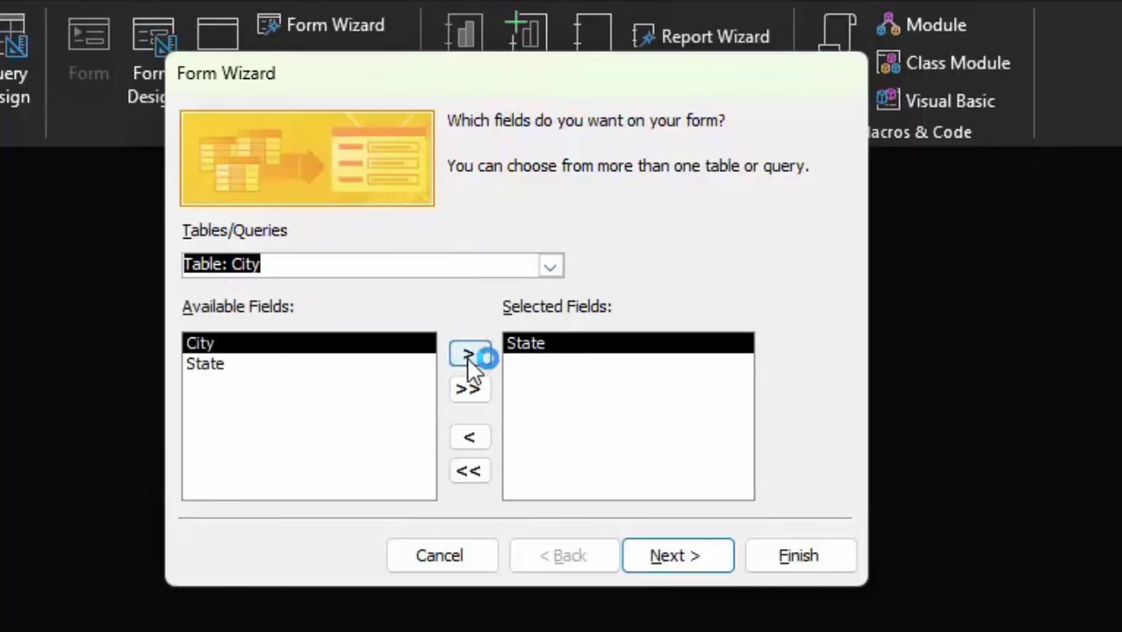
pyautogui.click(469, 356)
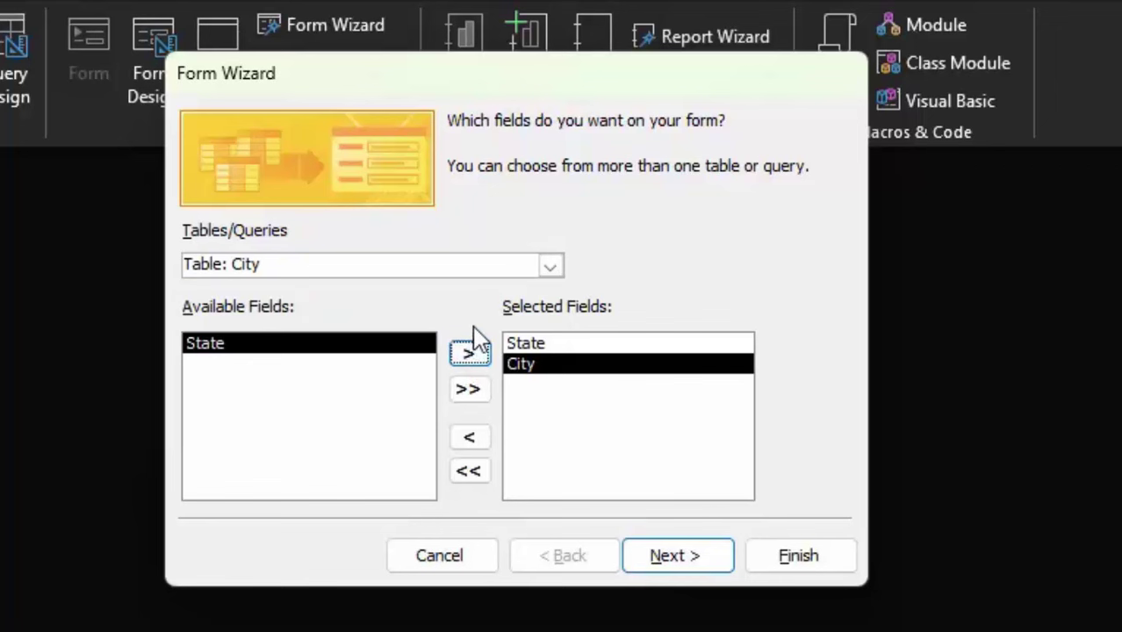
# View data by State with a Tabular City subform, then finish and open the form in design view.
pyautogui.click(650, 569)
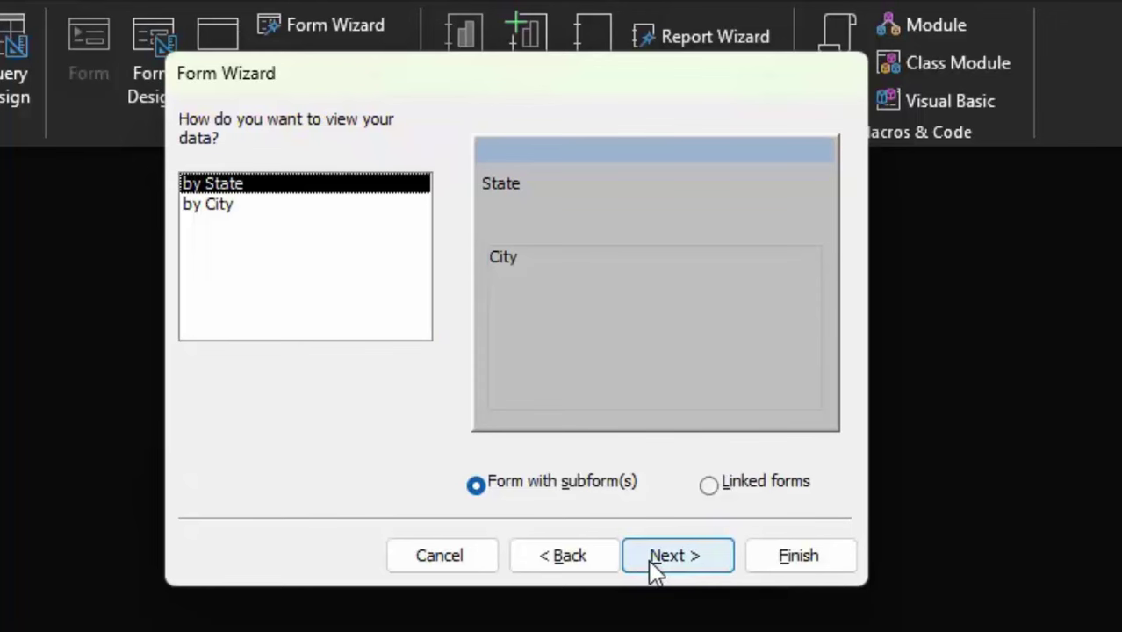
pyautogui.click(652, 569)
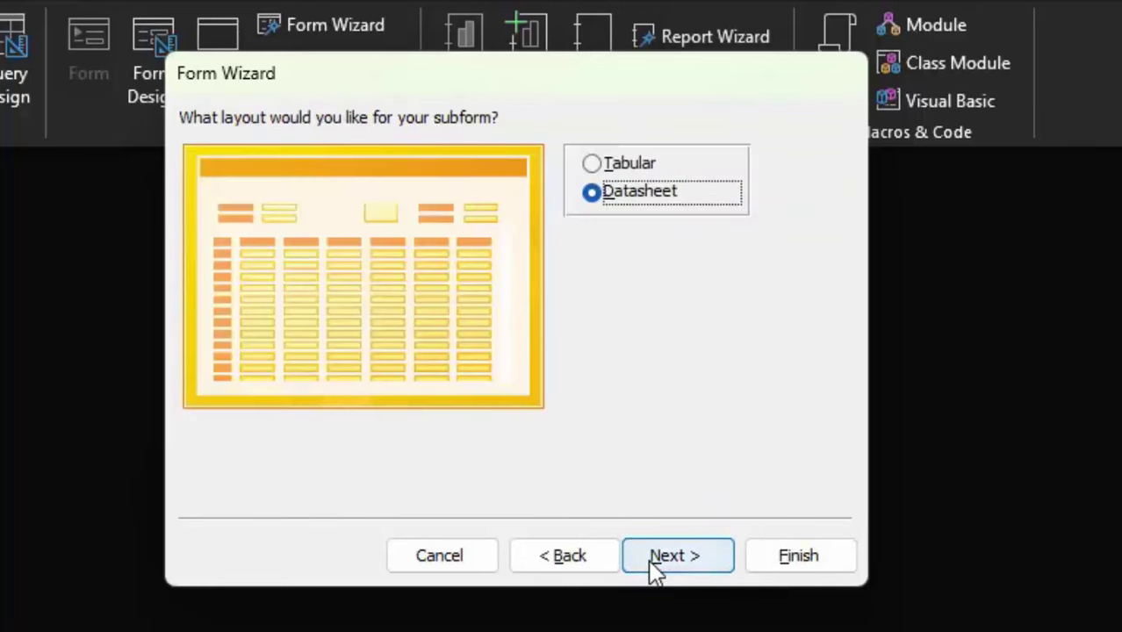
pyautogui.click(652, 569)
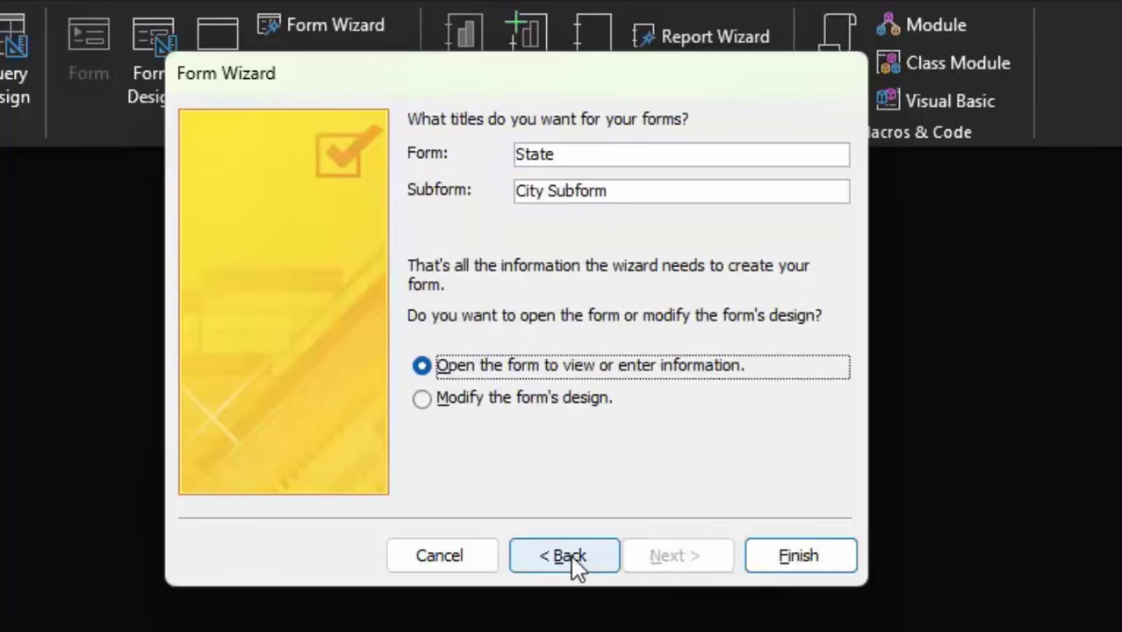
pyautogui.click(572, 562)
pyautogui.click(630, 163)
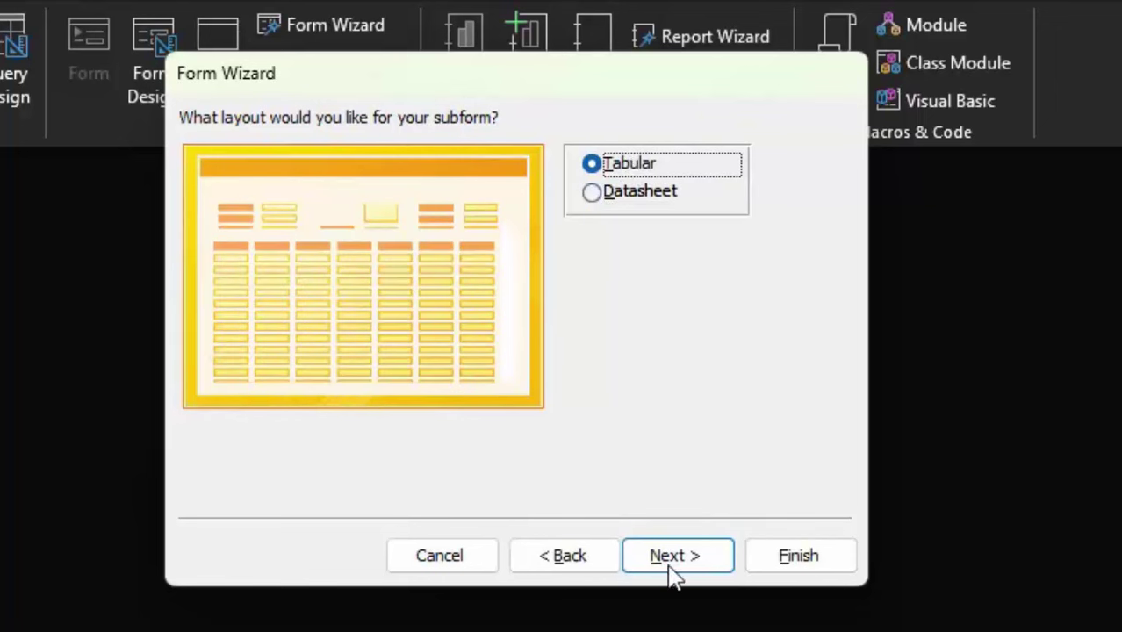
pyautogui.click(702, 569)
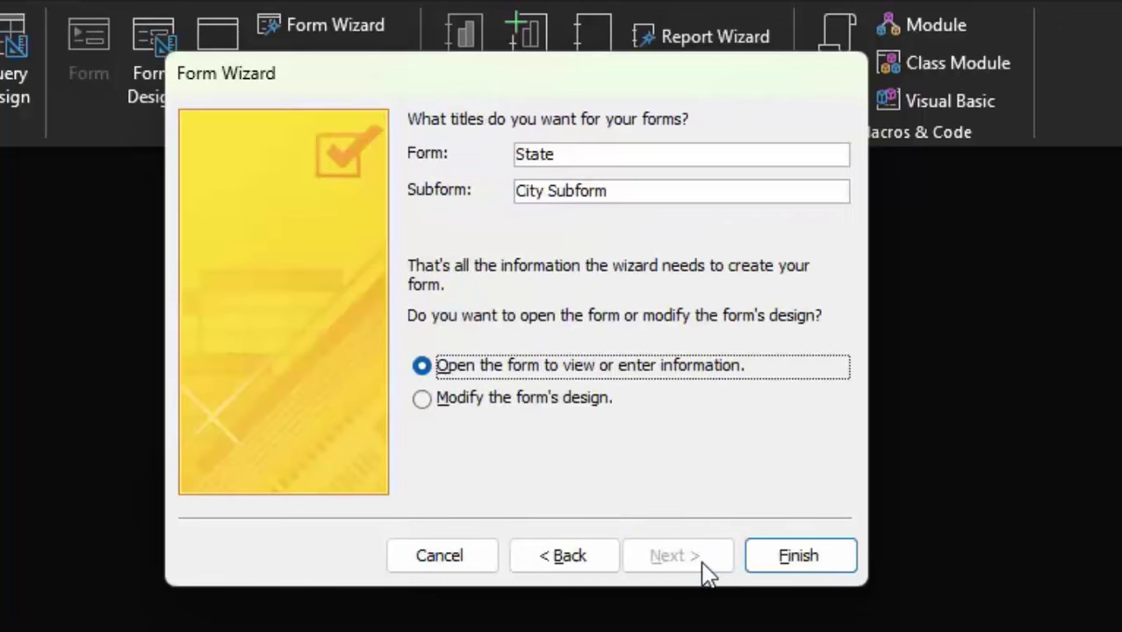
pyautogui.click(550, 402)
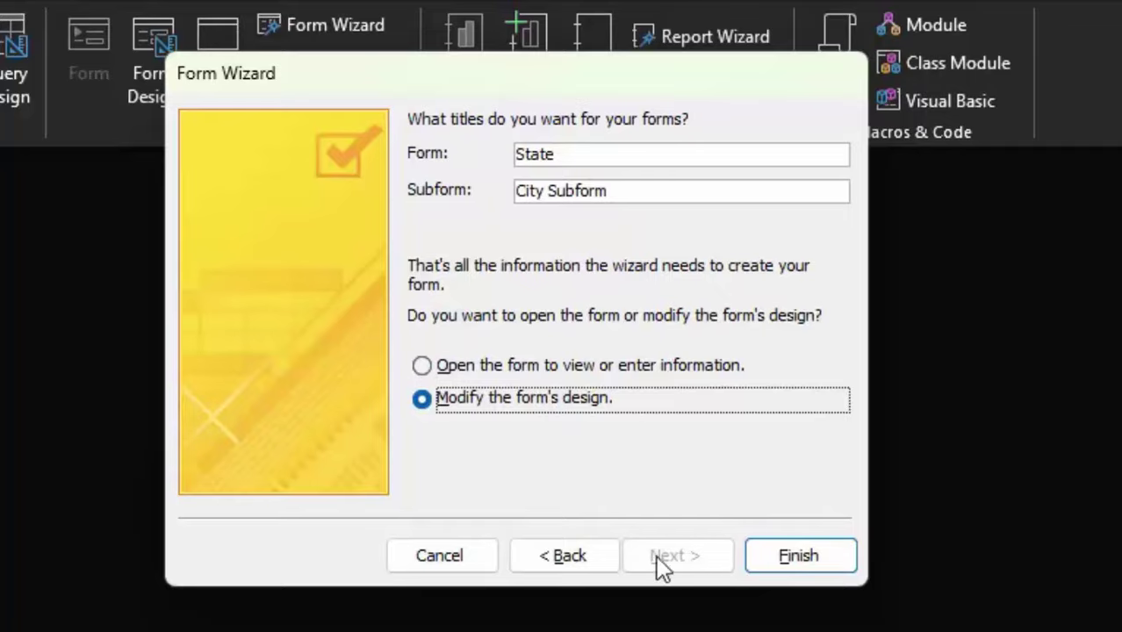
pyautogui.click(790, 566)
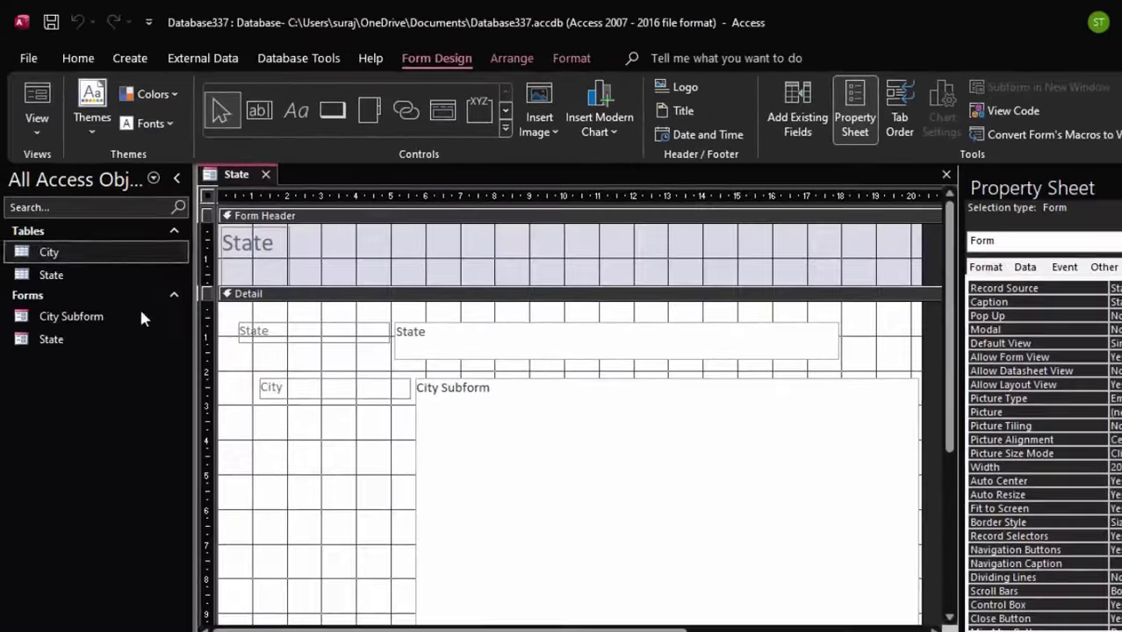
# Delete the State title from the Form Header and collapse the header to a thin strip.
pyautogui.click(23, 124)
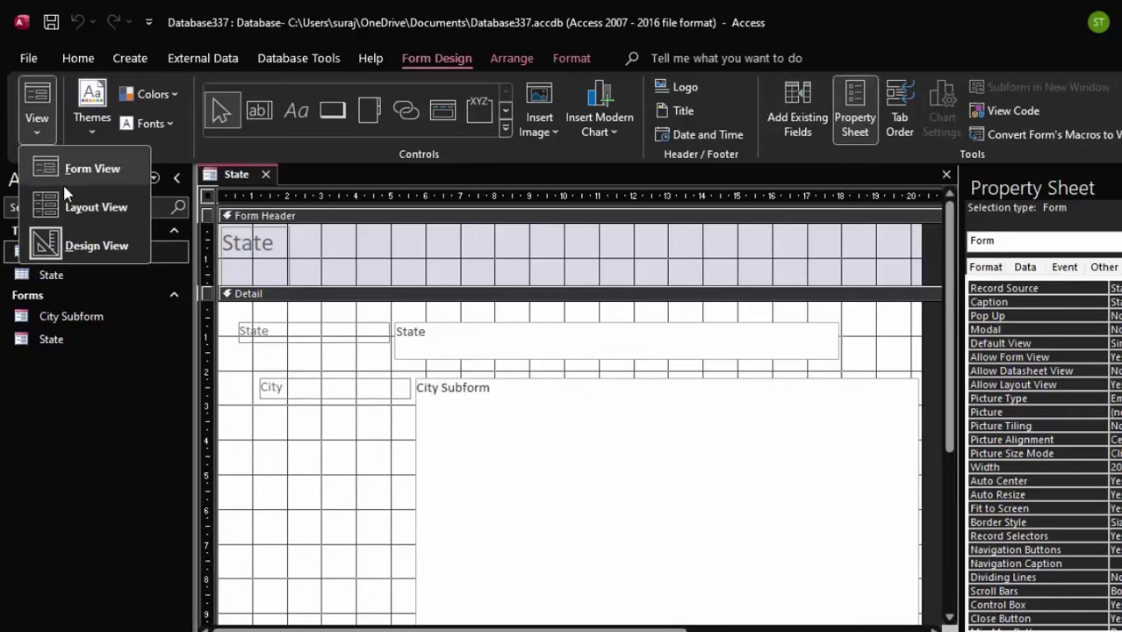
pyautogui.click(84, 241)
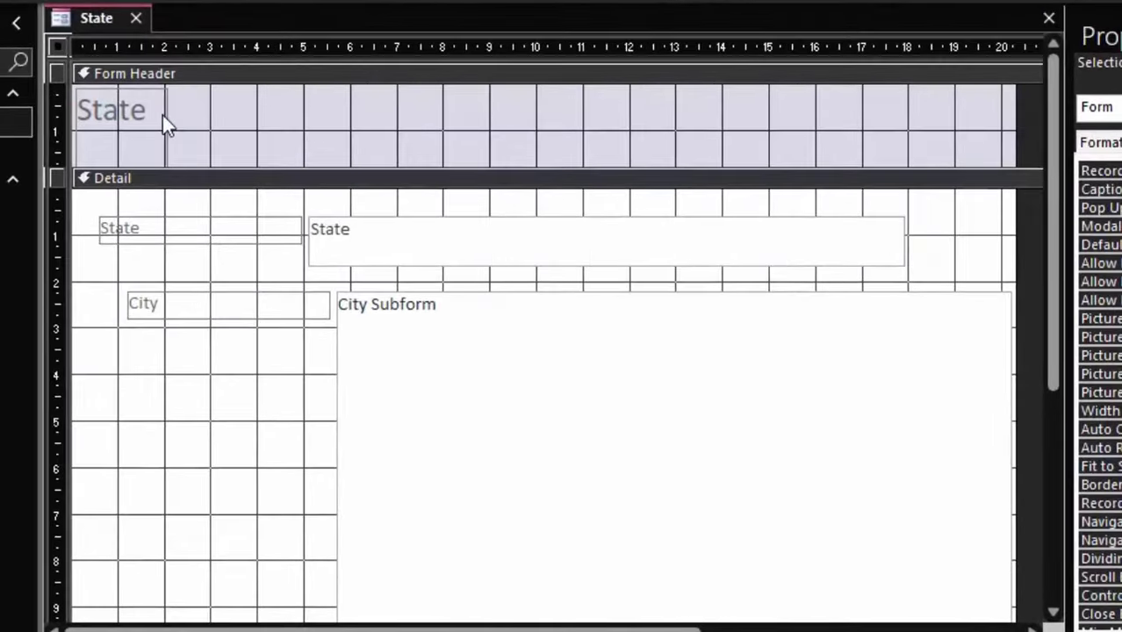
pyautogui.click(170, 124)
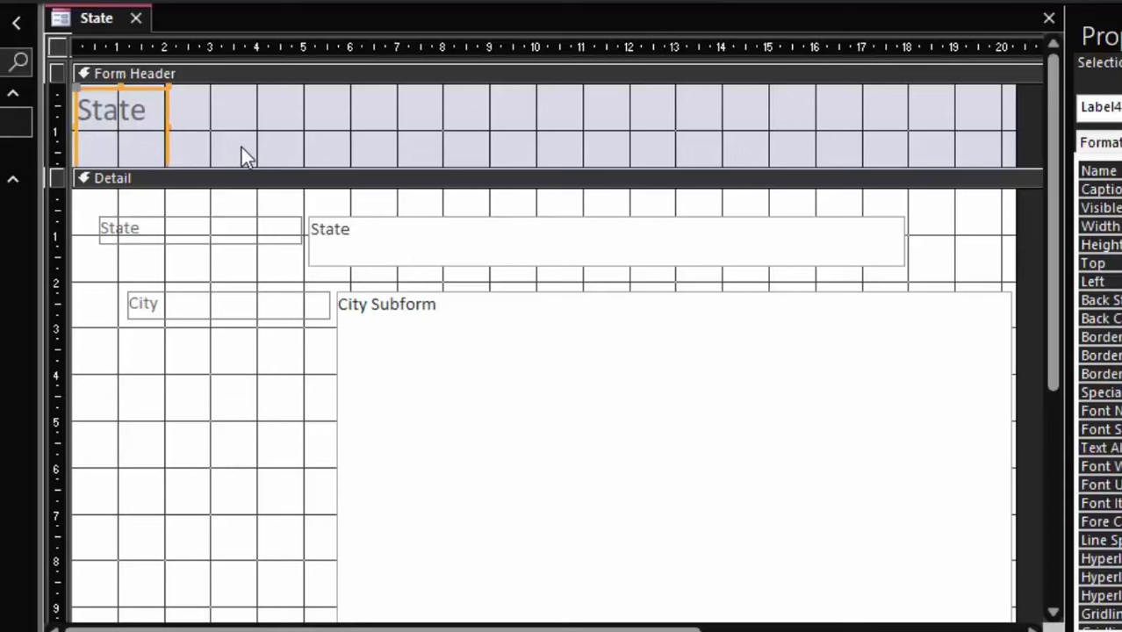
pyautogui.press('Delete')
pyautogui.moveTo(402, 167); pyautogui.dragTo(428, 89)
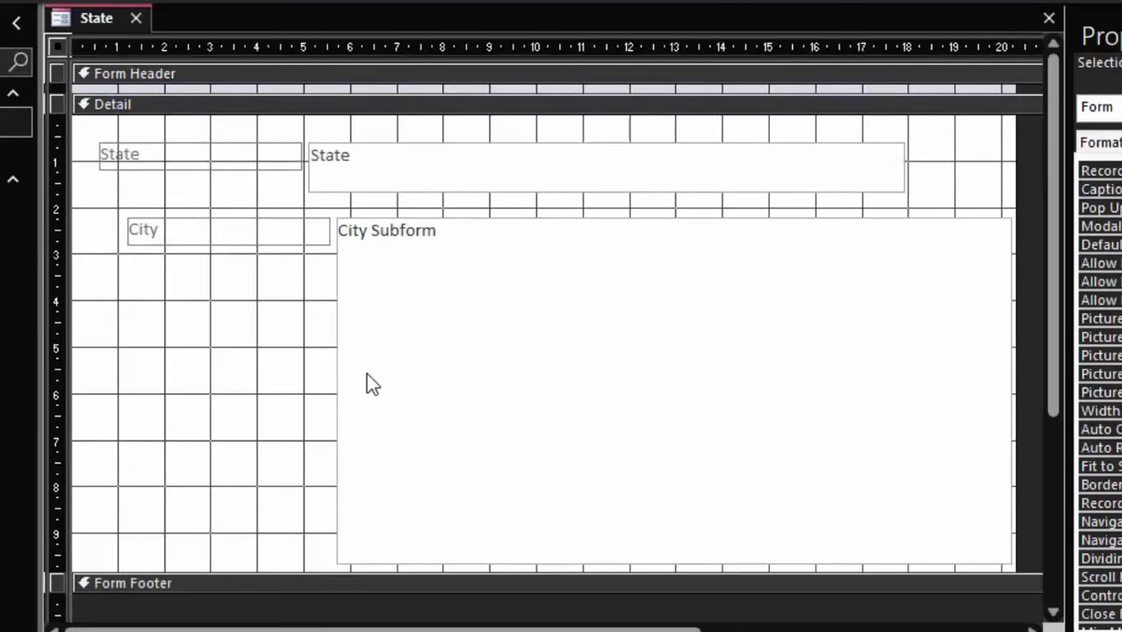
# Make all the form's label text Automatic black and bold, then close the Property Sheet.
pyautogui.hotkey('ctrl', 'a')
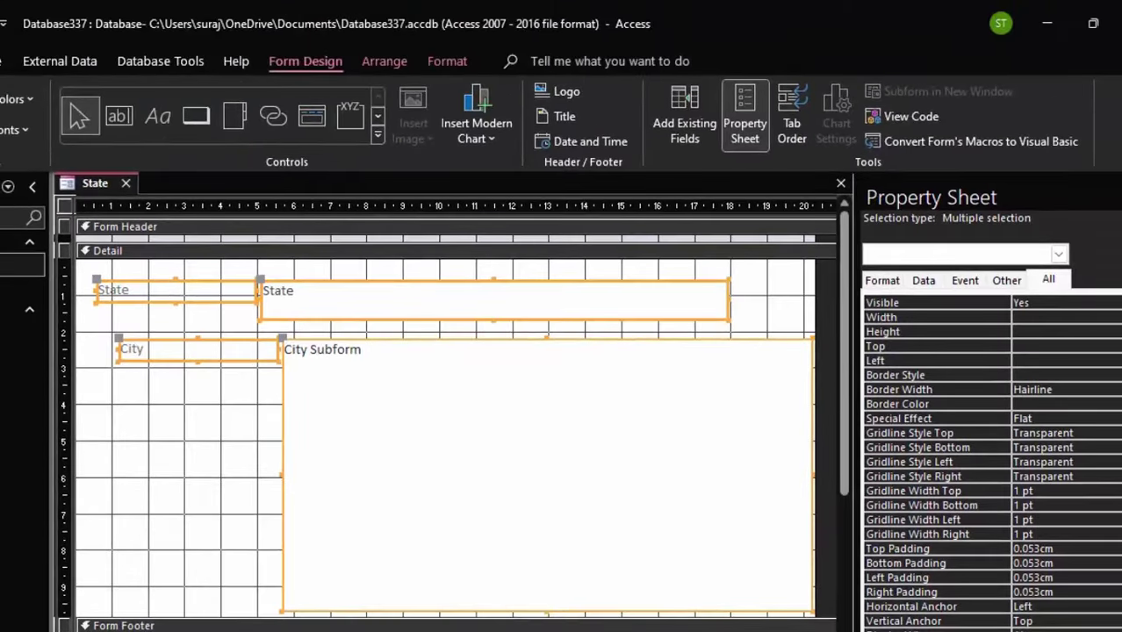
pyautogui.hotkey('alt', 'h')
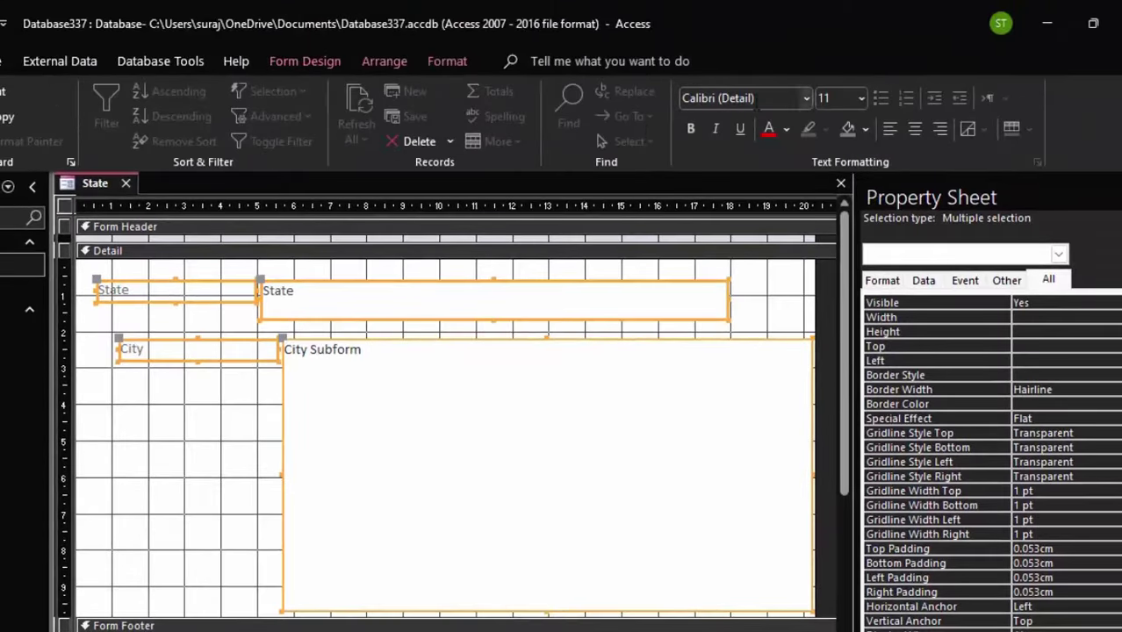
pyautogui.click(785, 129)
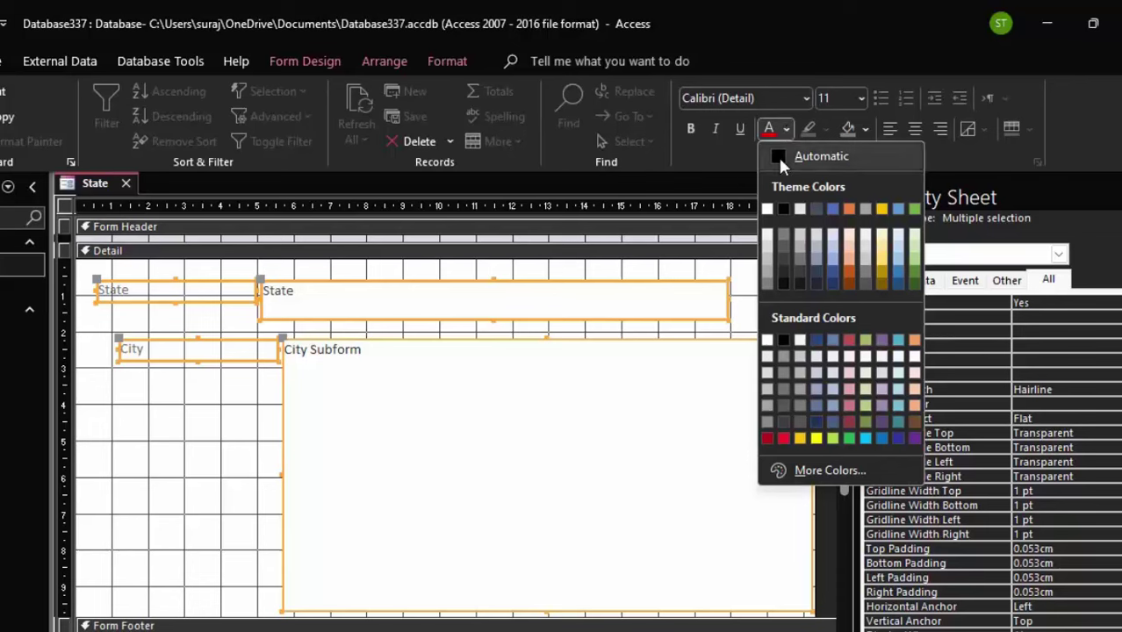
pyautogui.click(778, 155)
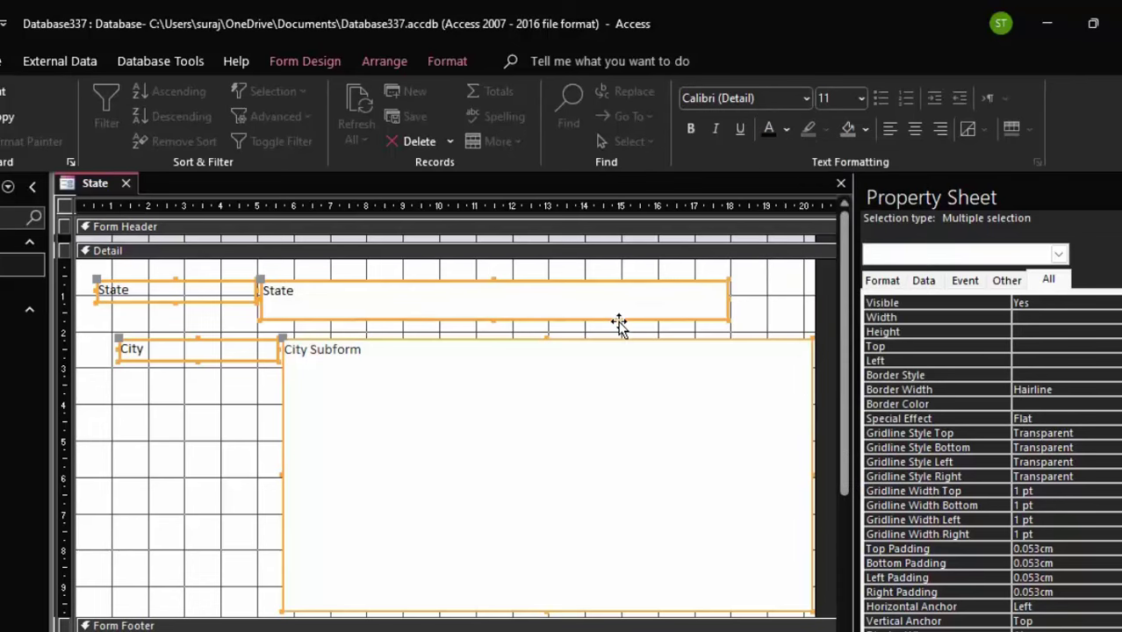
pyautogui.click(694, 129)
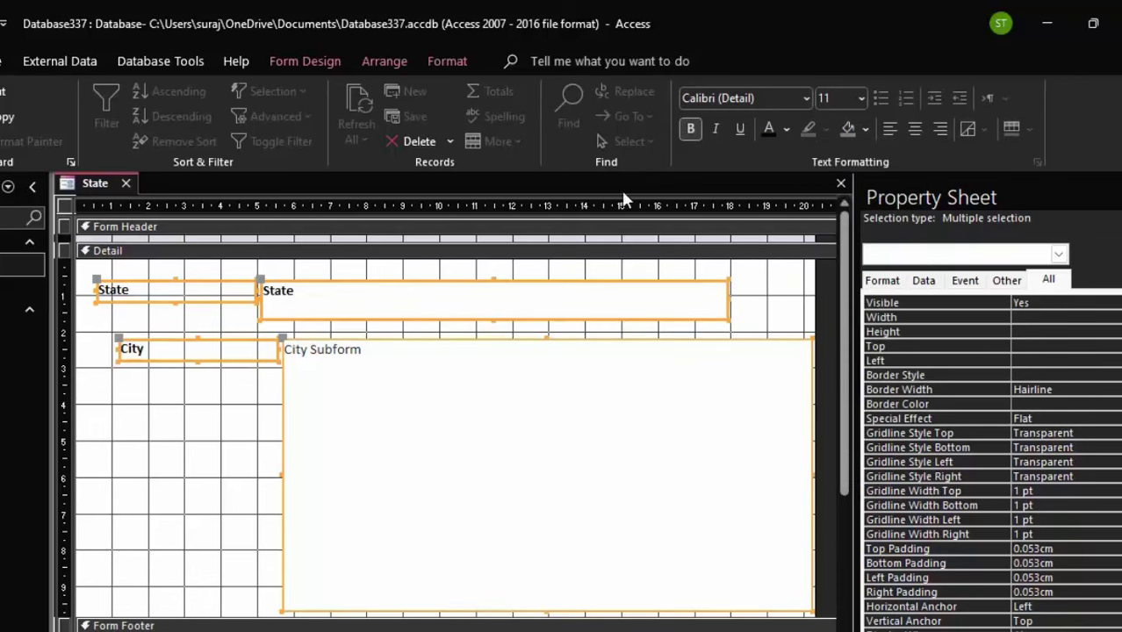
pyautogui.click(1115, 204)
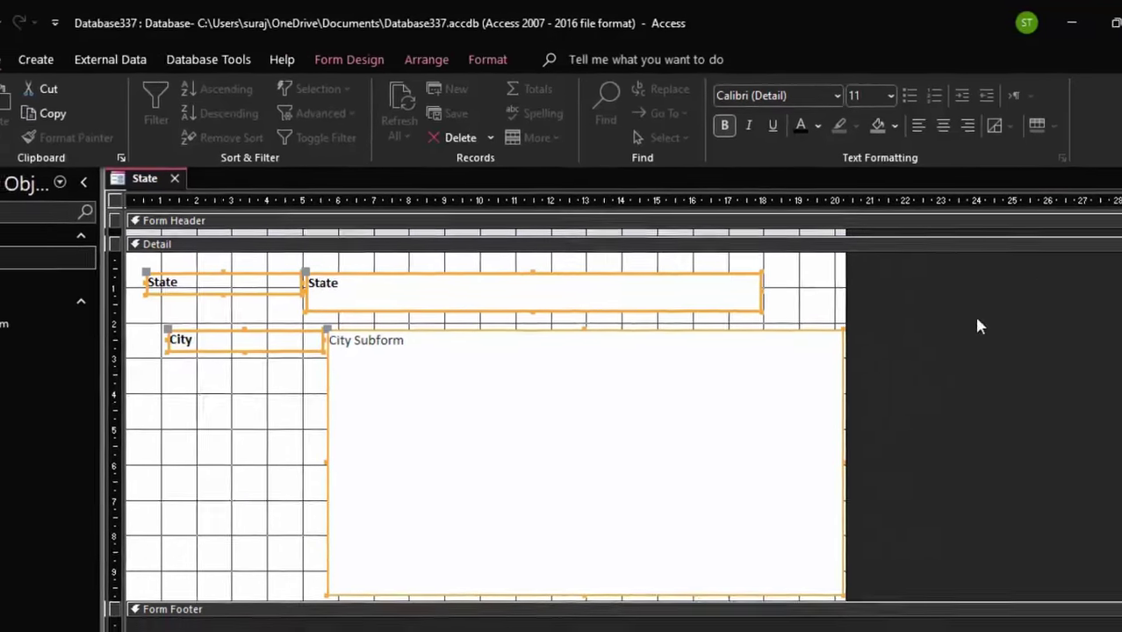
# Narrow the controls, make the Detail section taller, shrink the City Subform, and switch to Form View.
pyautogui.scroll(-1, 904, 553)
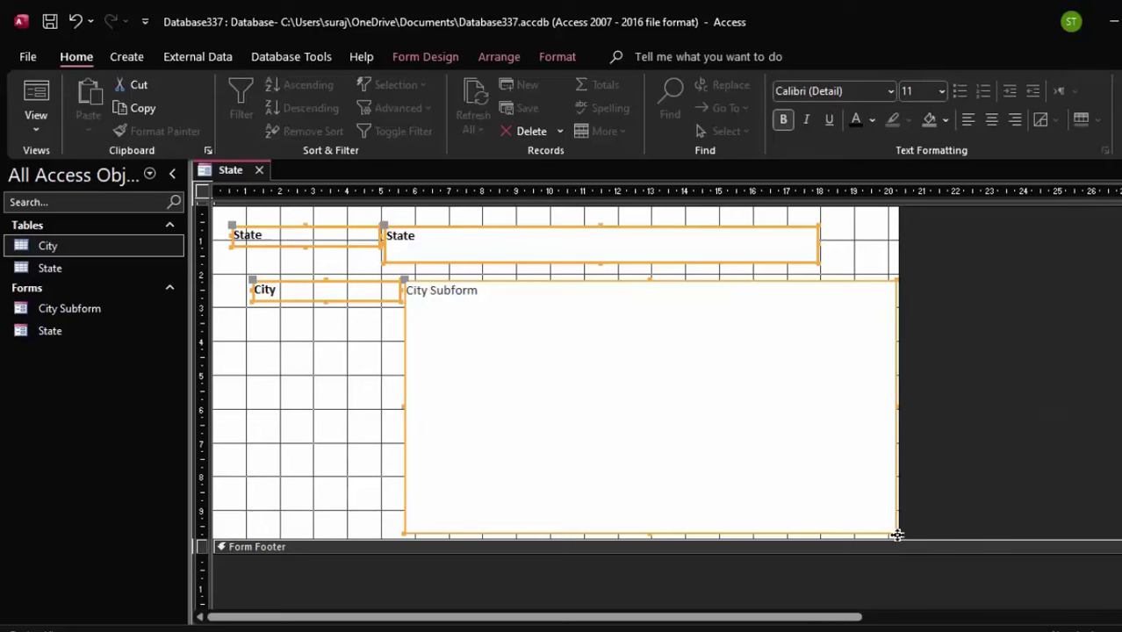
pyautogui.moveTo(891, 530); pyautogui.dragTo(850, 541)
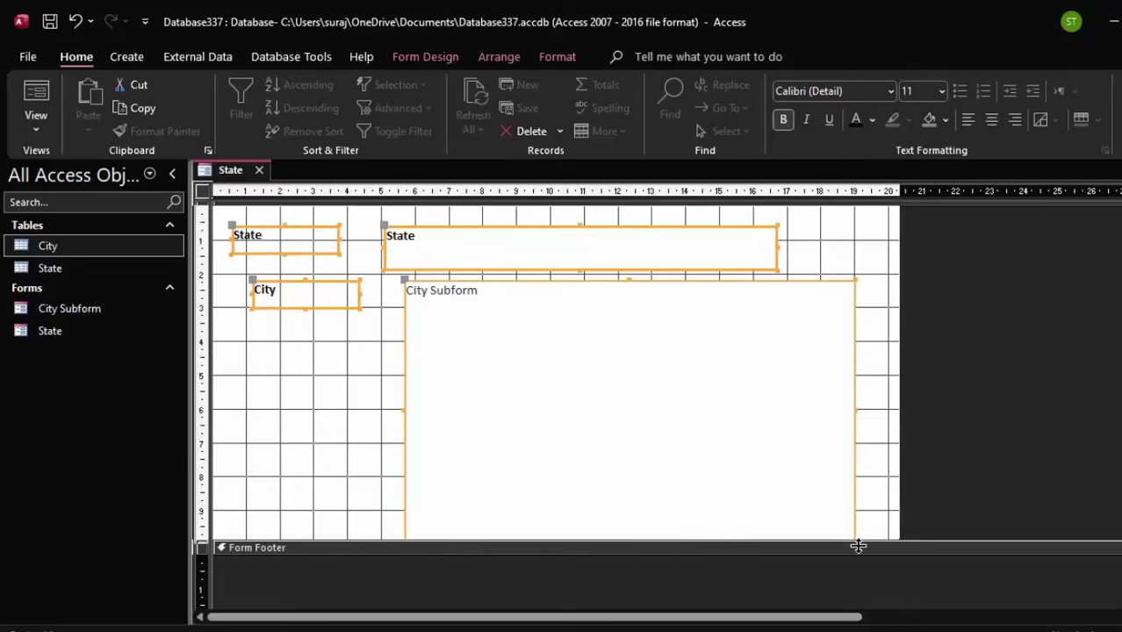
pyautogui.moveTo(860, 537); pyautogui.dragTo(854, 593)
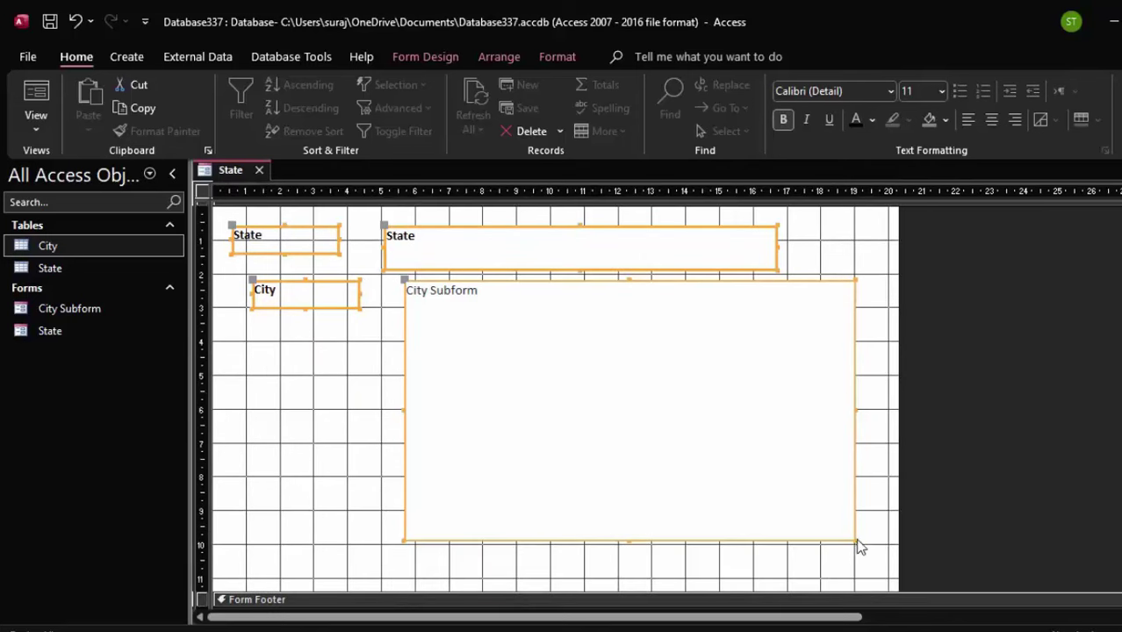
pyautogui.click(858, 553)
pyautogui.click(848, 541)
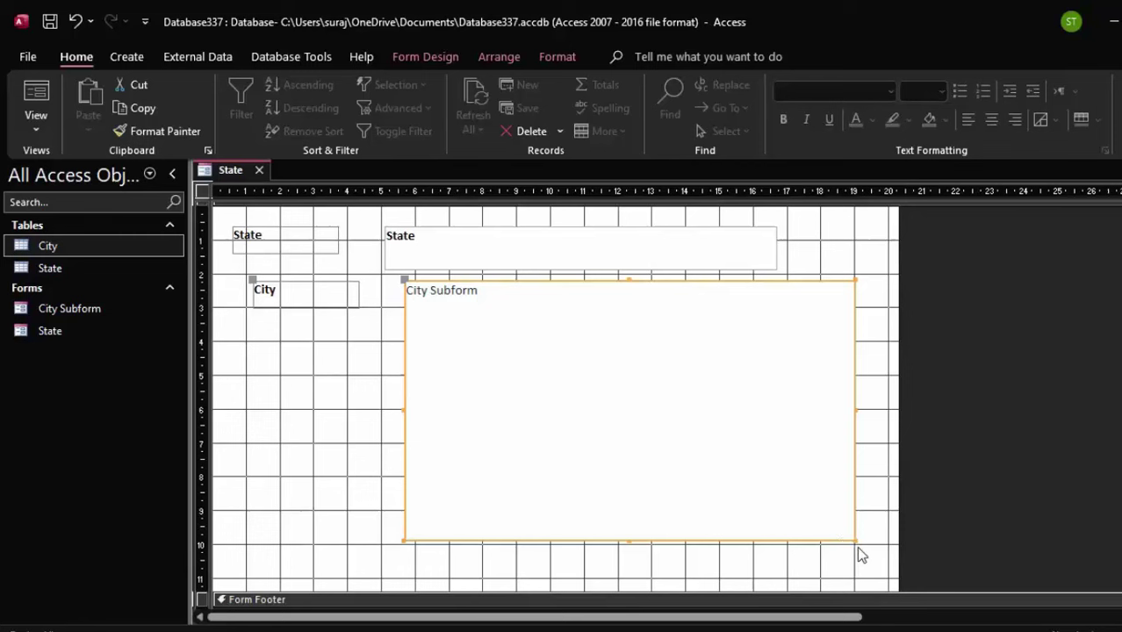
pyautogui.moveTo(851, 540); pyautogui.dragTo(779, 452)
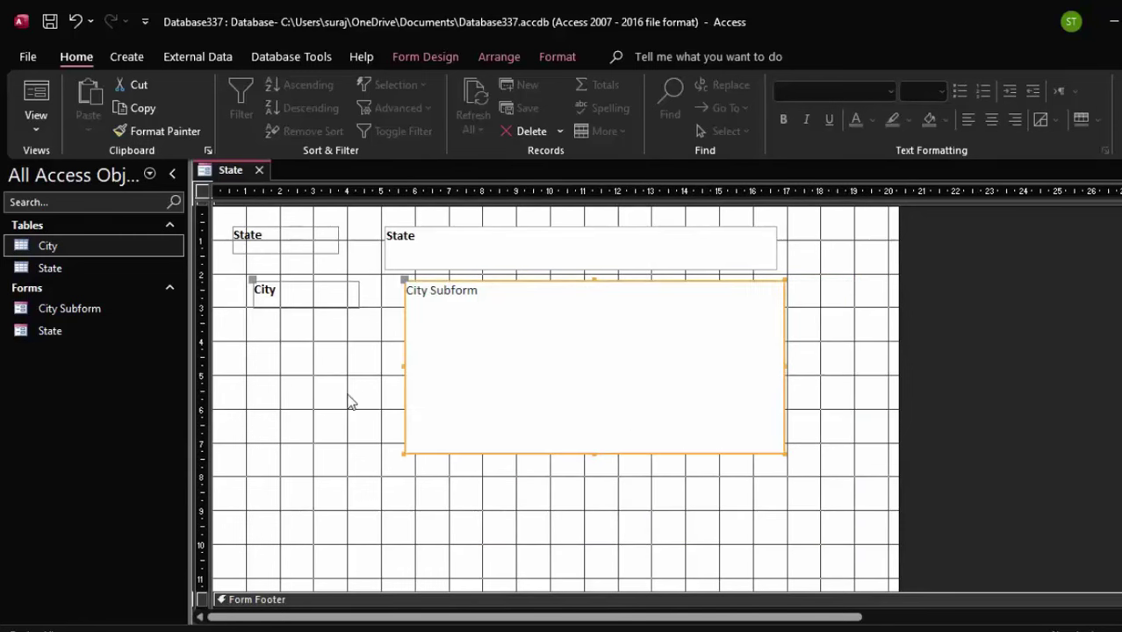
pyautogui.scroll(1, 427, 454)
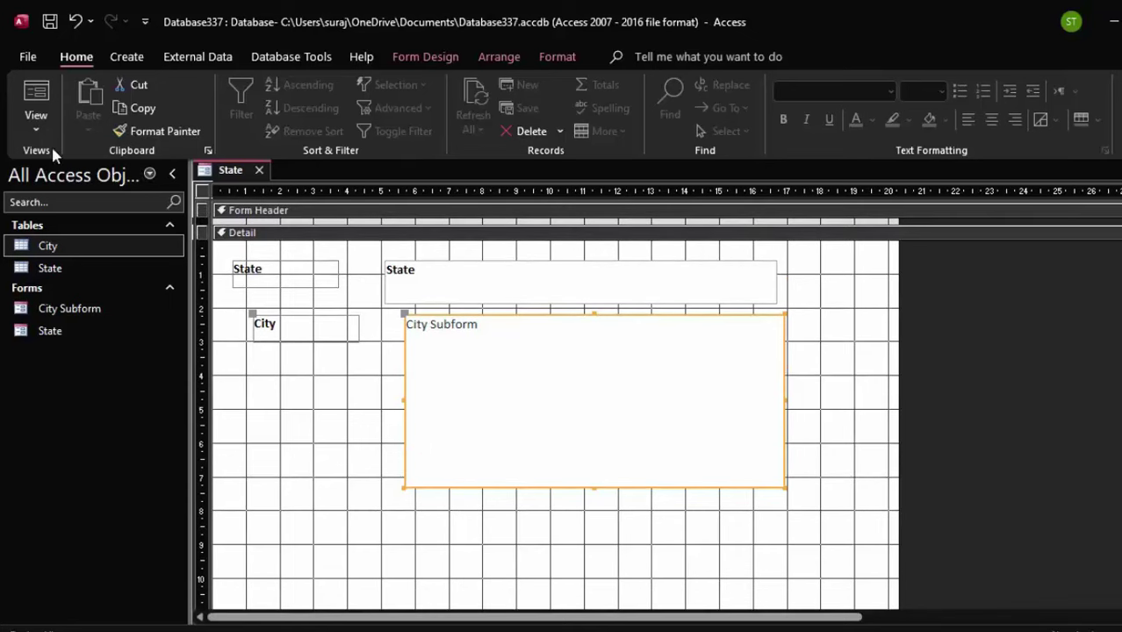
pyautogui.click(36, 101)
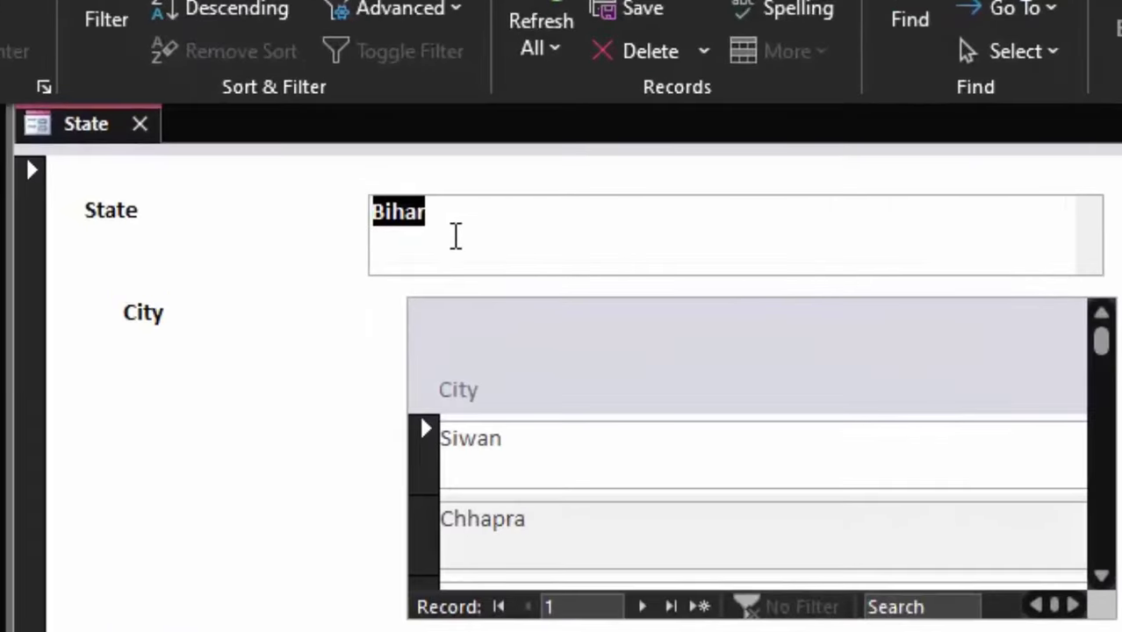
pyautogui.click(445, 232)
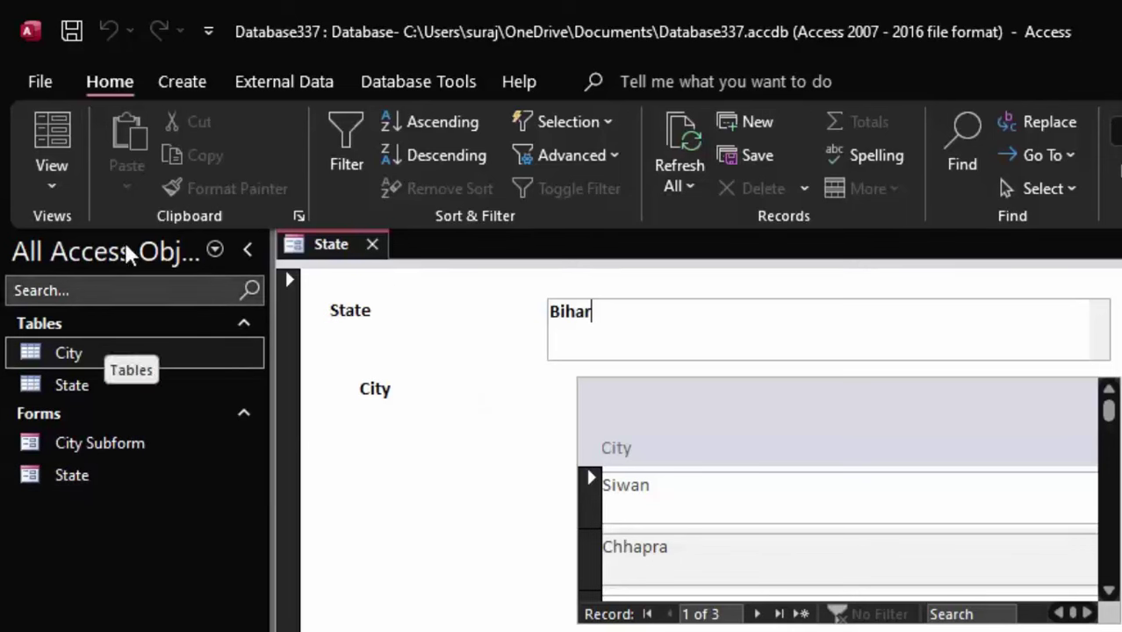
# Run the Simple Query Wizard with State from the State table and City from the City table.
pyautogui.click(177, 84)
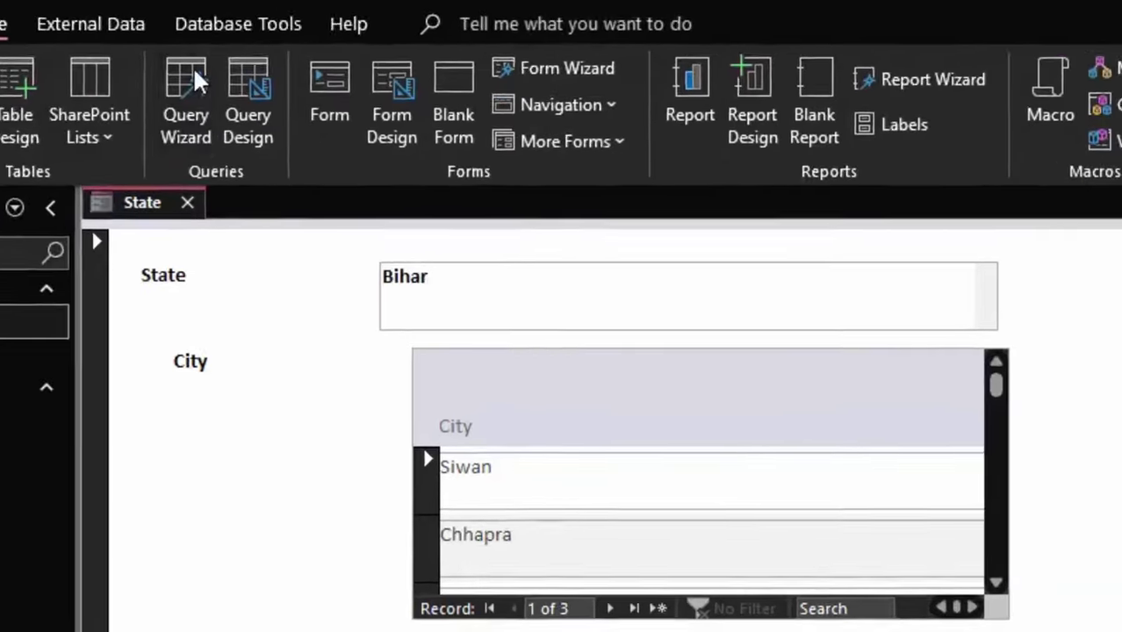
pyautogui.click(380, 127)
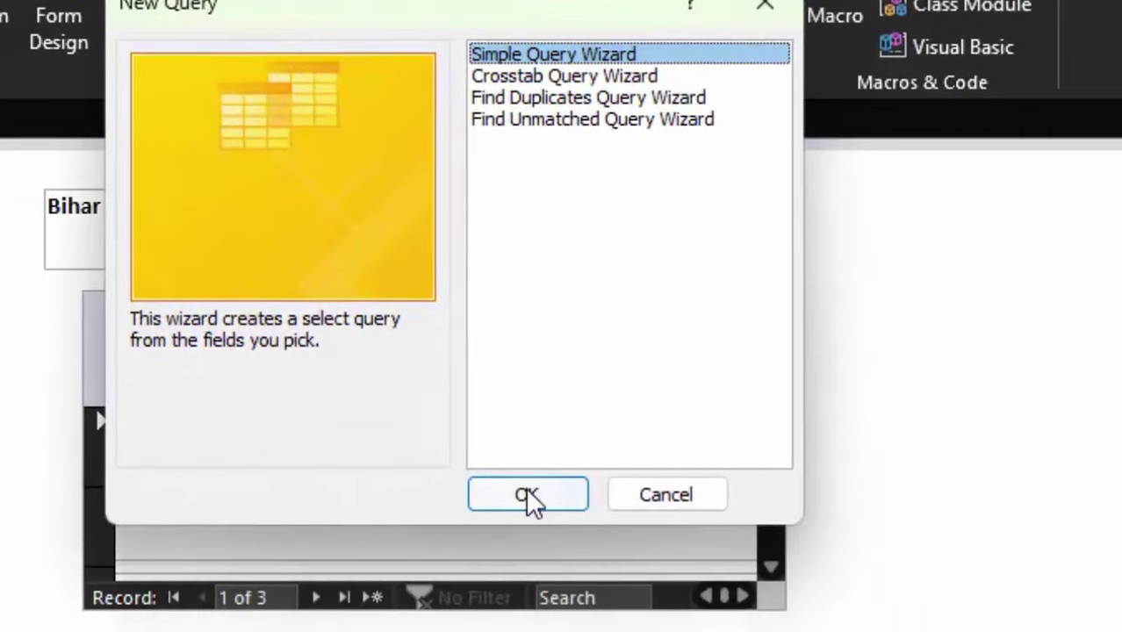
pyautogui.click(526, 492)
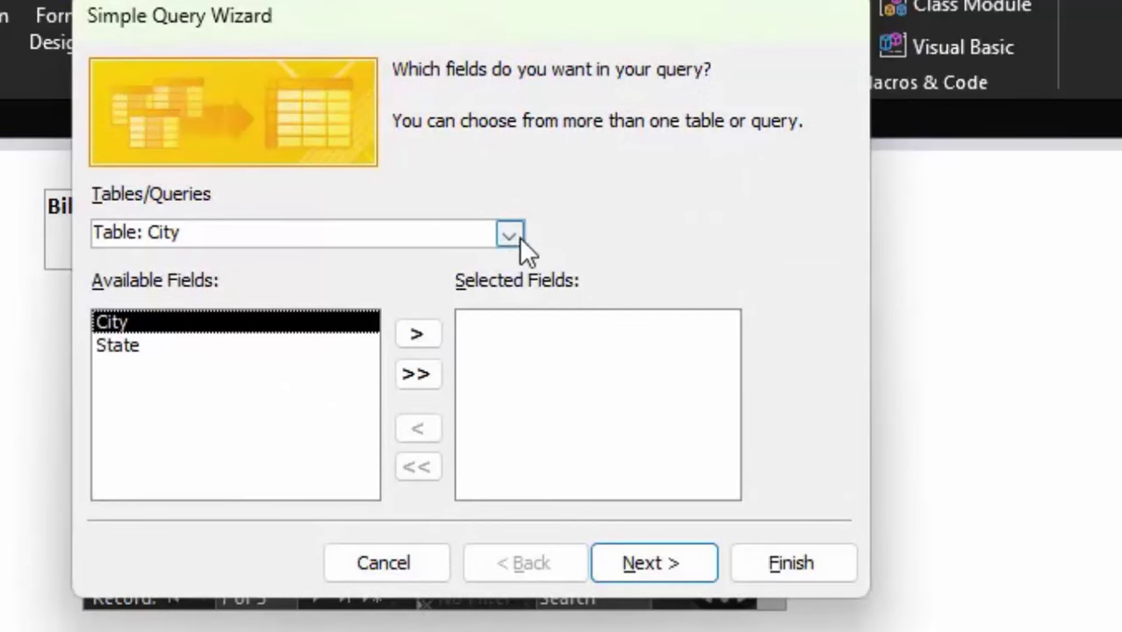
pyautogui.click(510, 235)
pyautogui.click(338, 283)
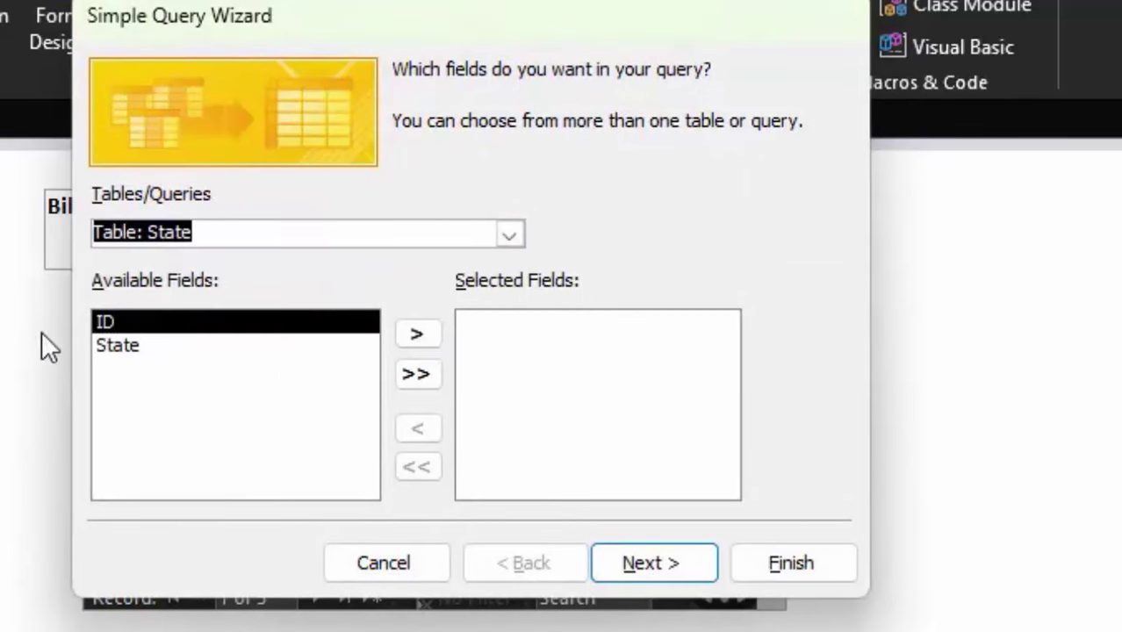
pyautogui.click(141, 347)
pyautogui.click(418, 335)
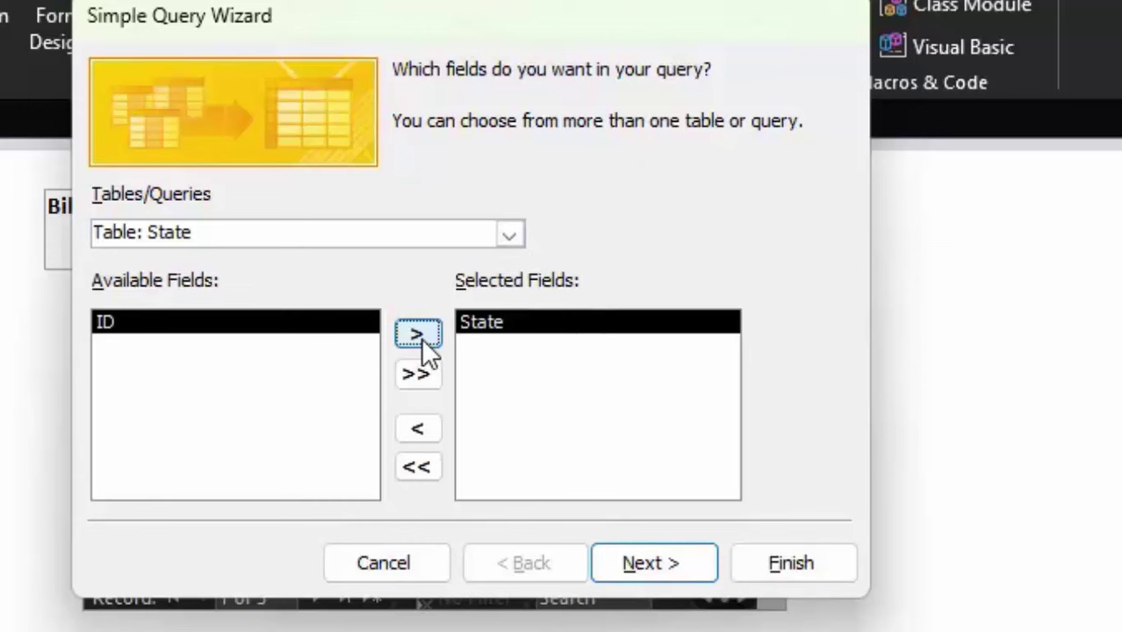
pyautogui.click(508, 239)
pyautogui.click(320, 262)
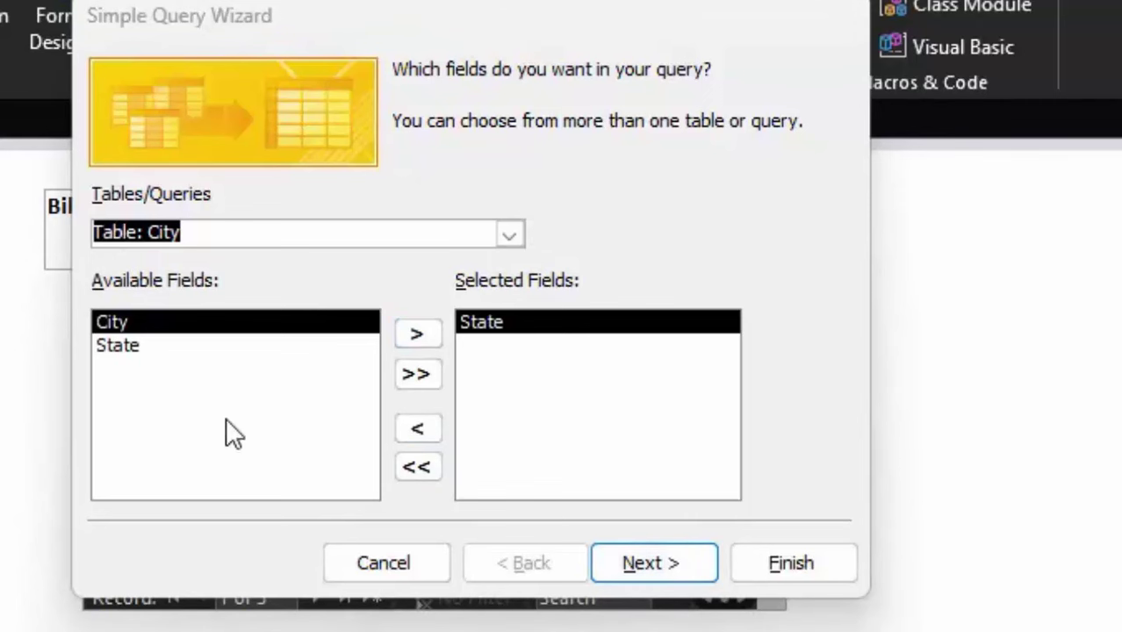
pyautogui.click(402, 332)
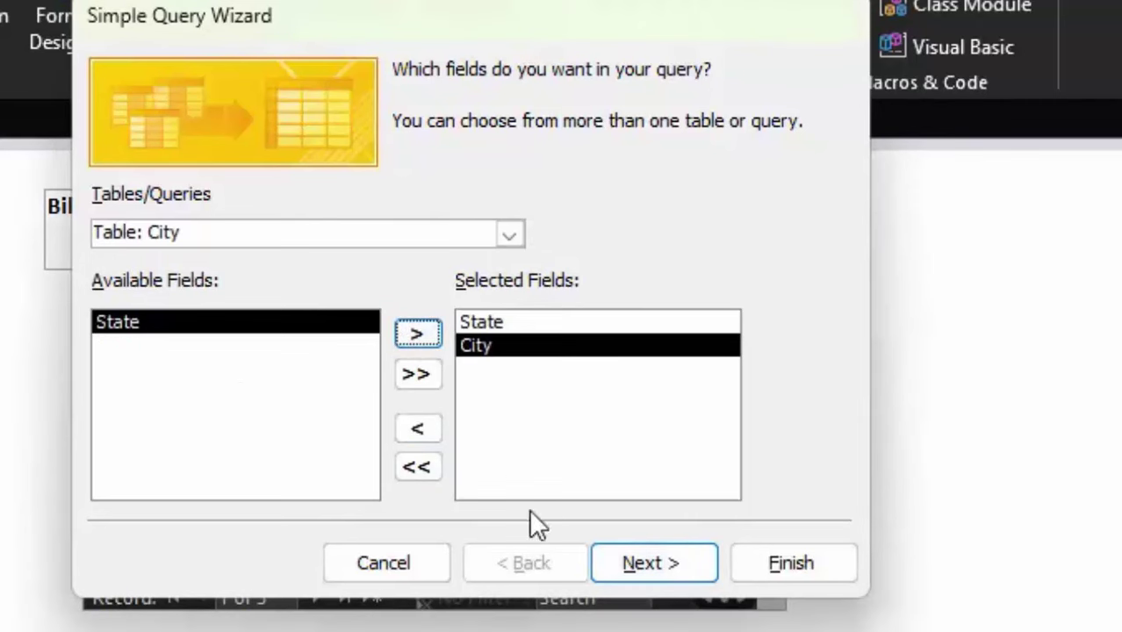
# Choose to modify the query design and finish creating State Query.
pyautogui.click(690, 566)
pyautogui.click(683, 553)
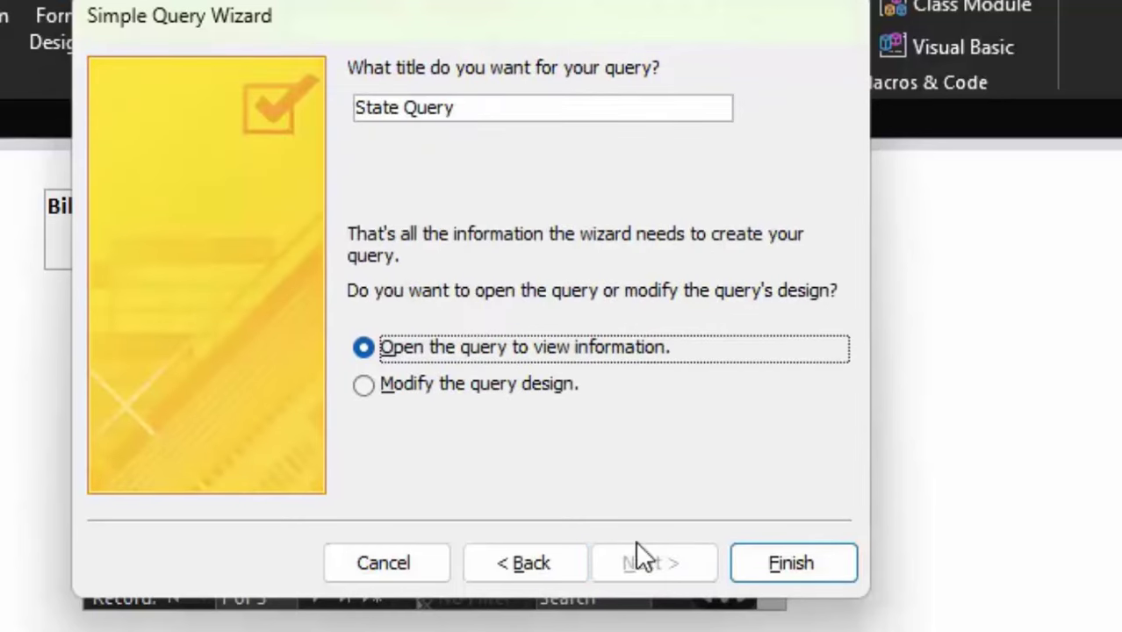
pyautogui.click(436, 386)
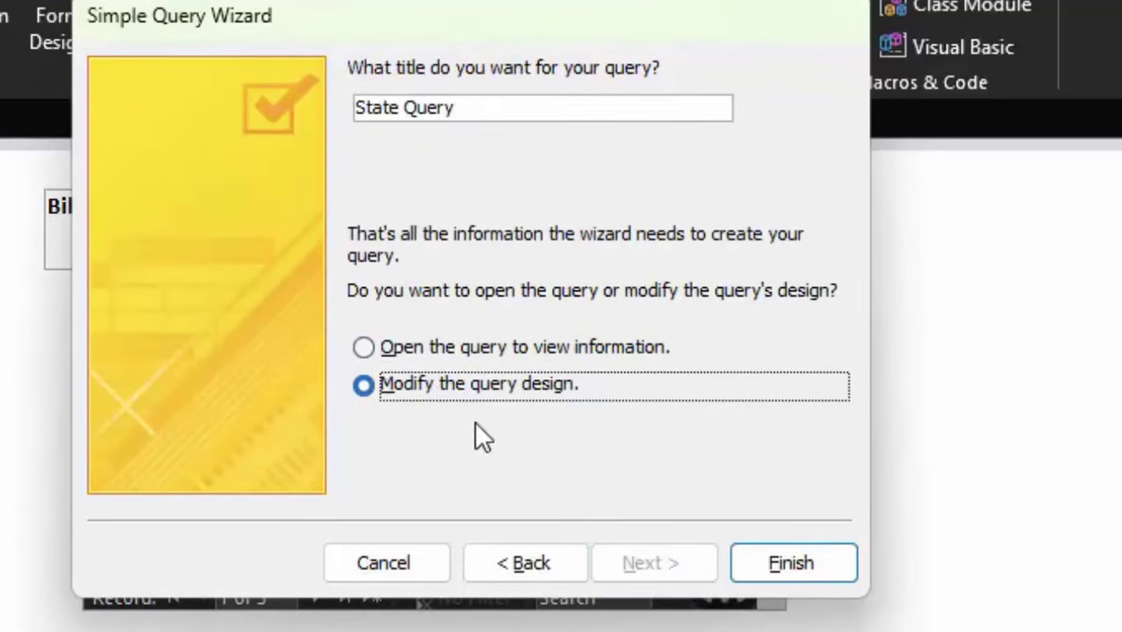
pyautogui.click(791, 562)
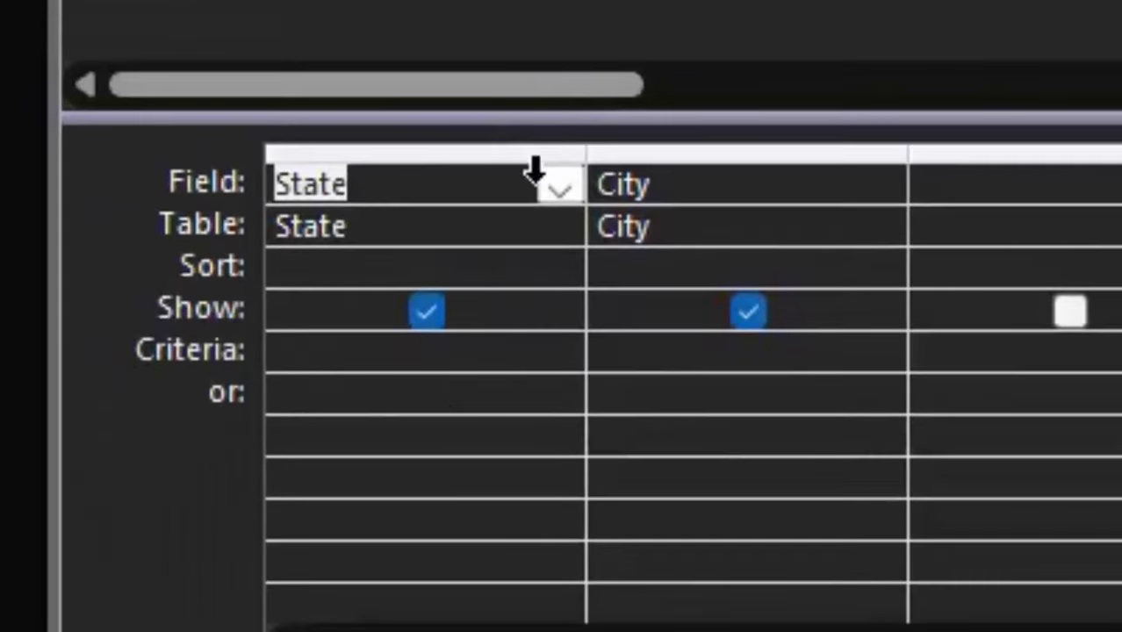
# Enter [Forms]![State]![State] as the State column criteria, correcting a mistyped C.
pyautogui.click(280, 349)
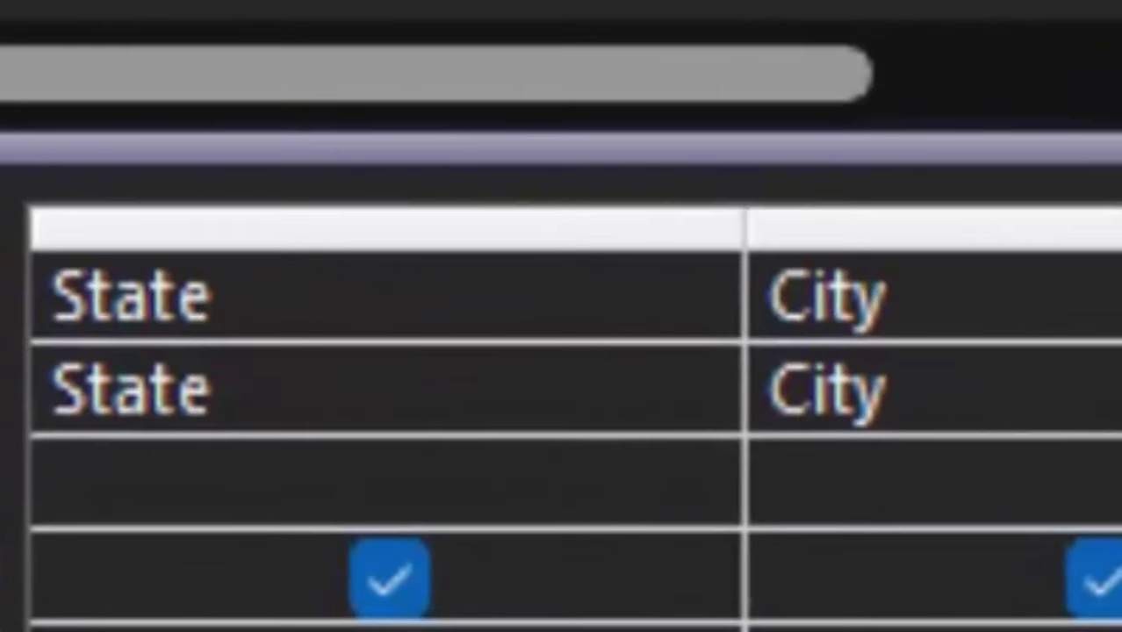
pyautogui.write('[F')
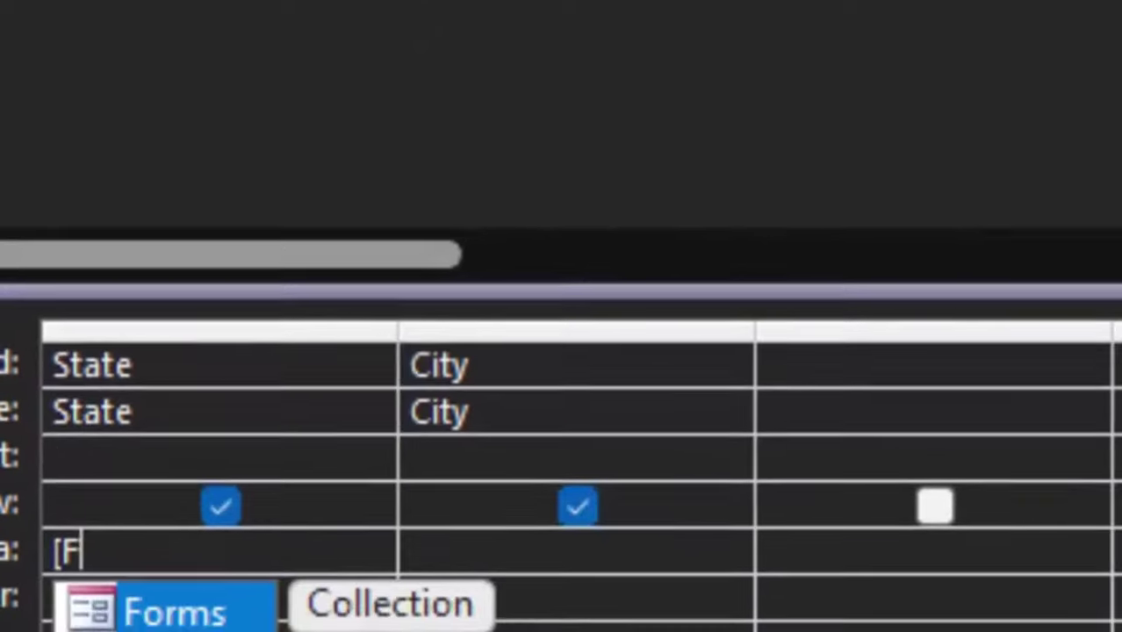
pyautogui.press('Tab')
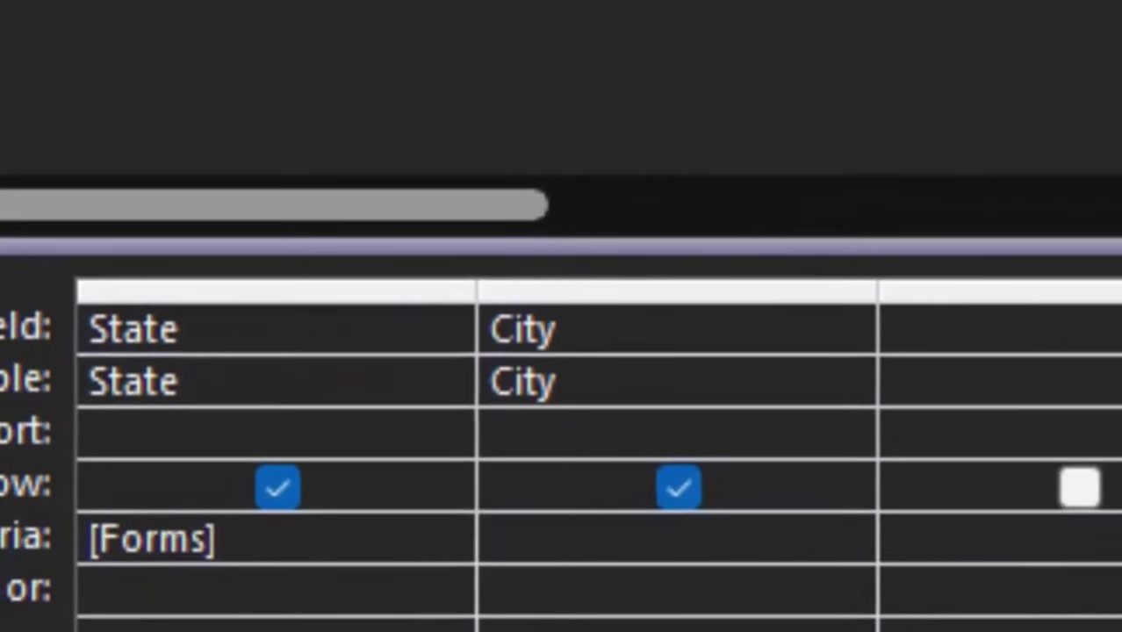
pyautogui.write('!')
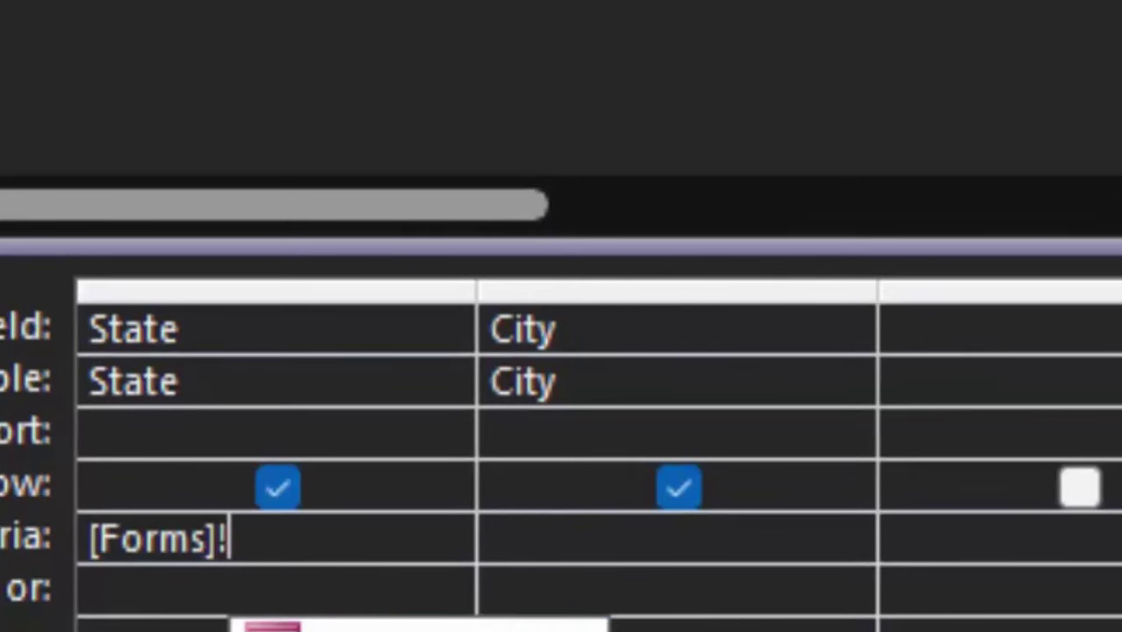
pyautogui.write('[State]')
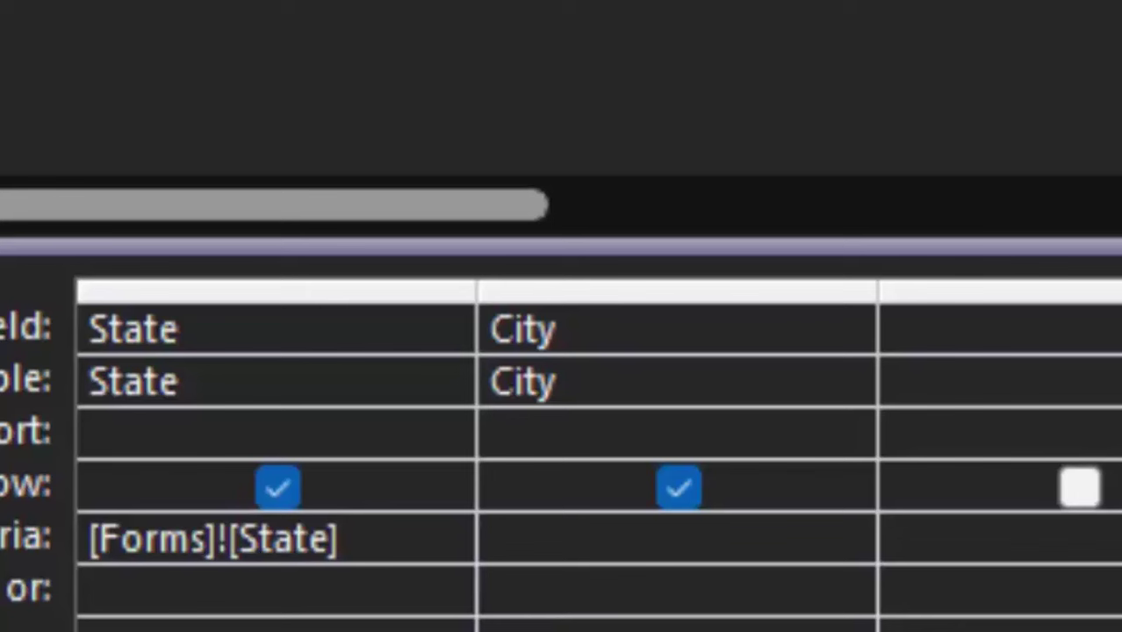
pyautogui.write('!')
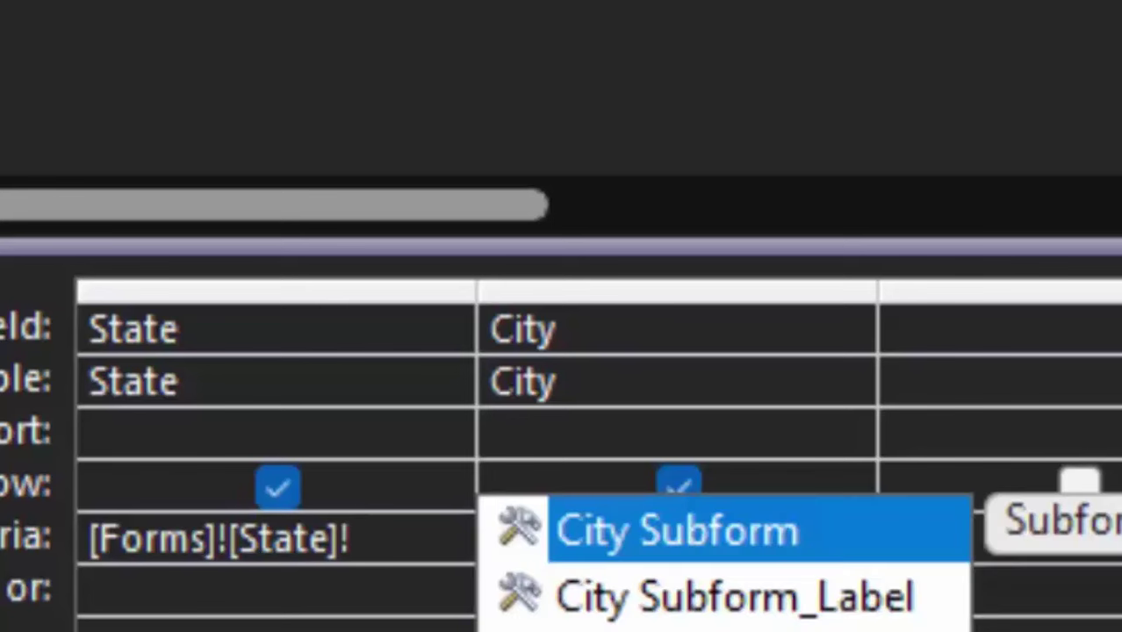
pyautogui.write('[')
pyautogui.write('C')
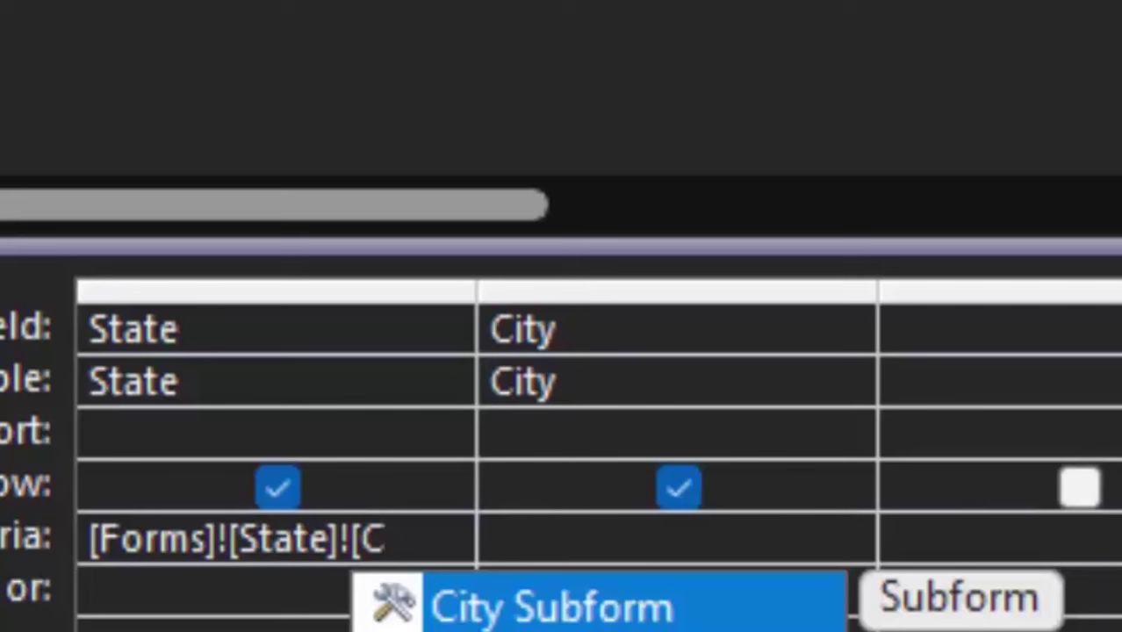
pyautogui.press('BackSpace')
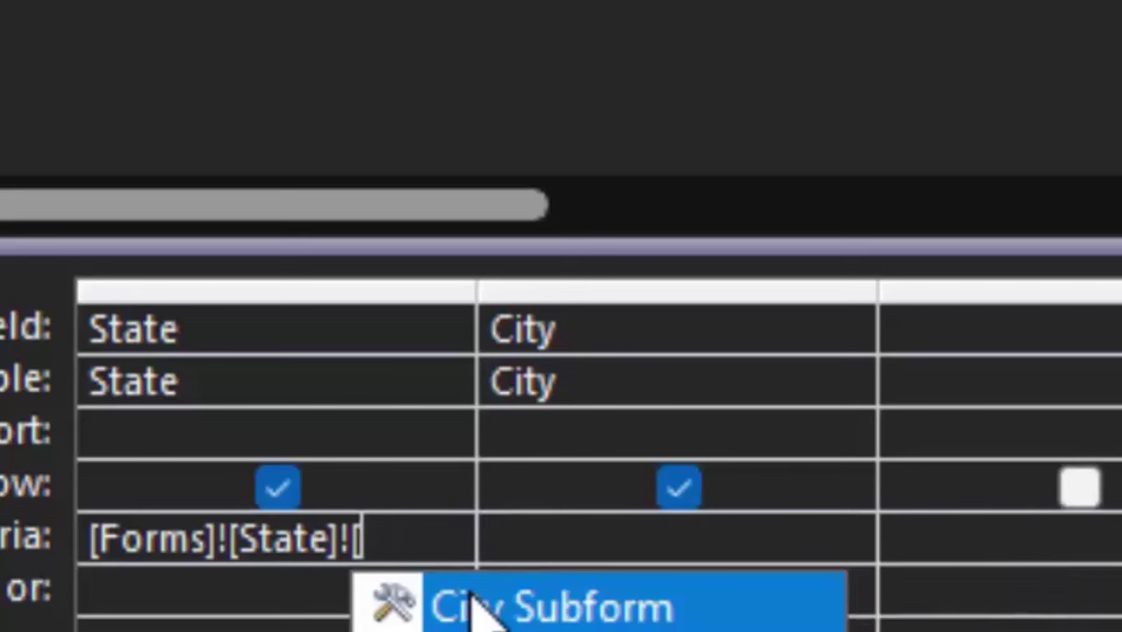
pyautogui.write('S')
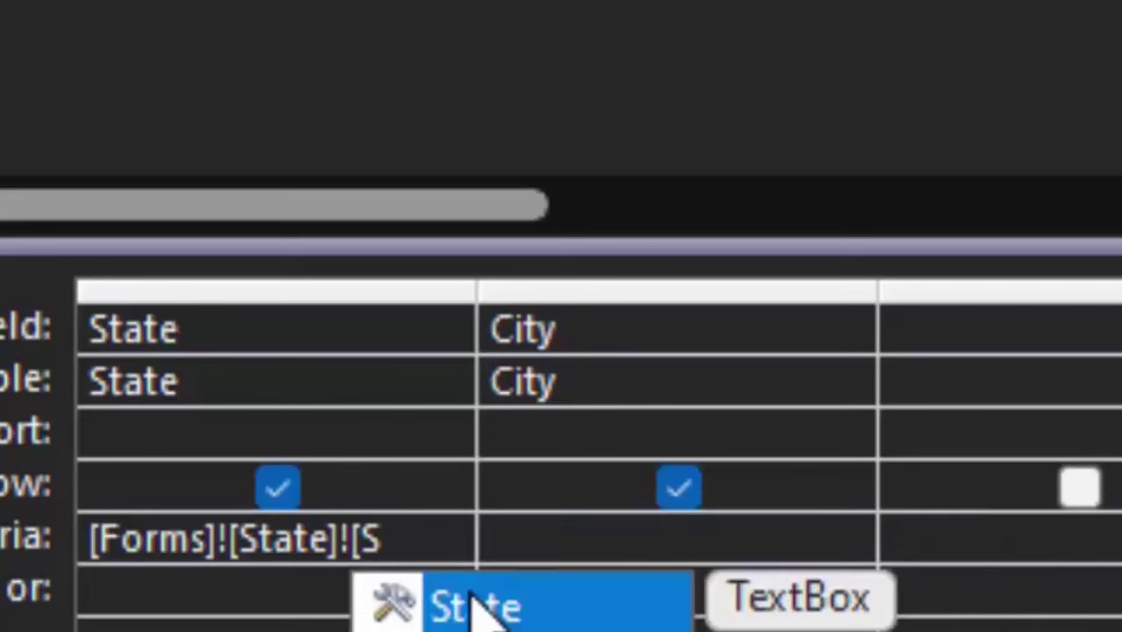
pyautogui.doubleClick(563, 614)
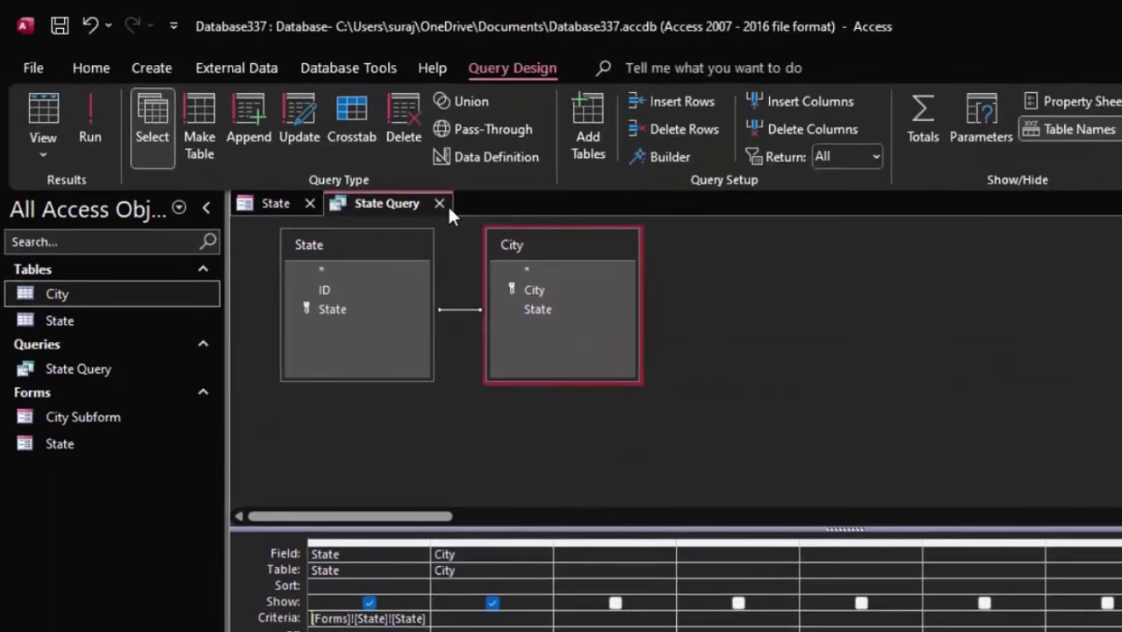
# Close the query and run the Report Wizard on State Query with State and City, keeping default grouping and layout.
pyautogui.click(446, 207)
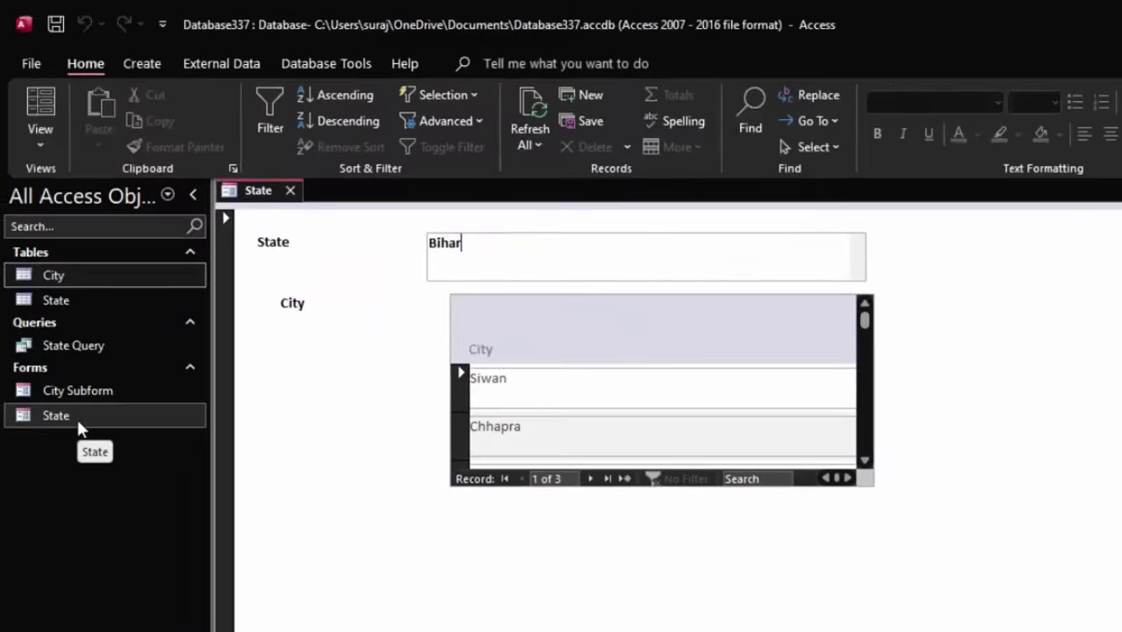
pyautogui.click(131, 61)
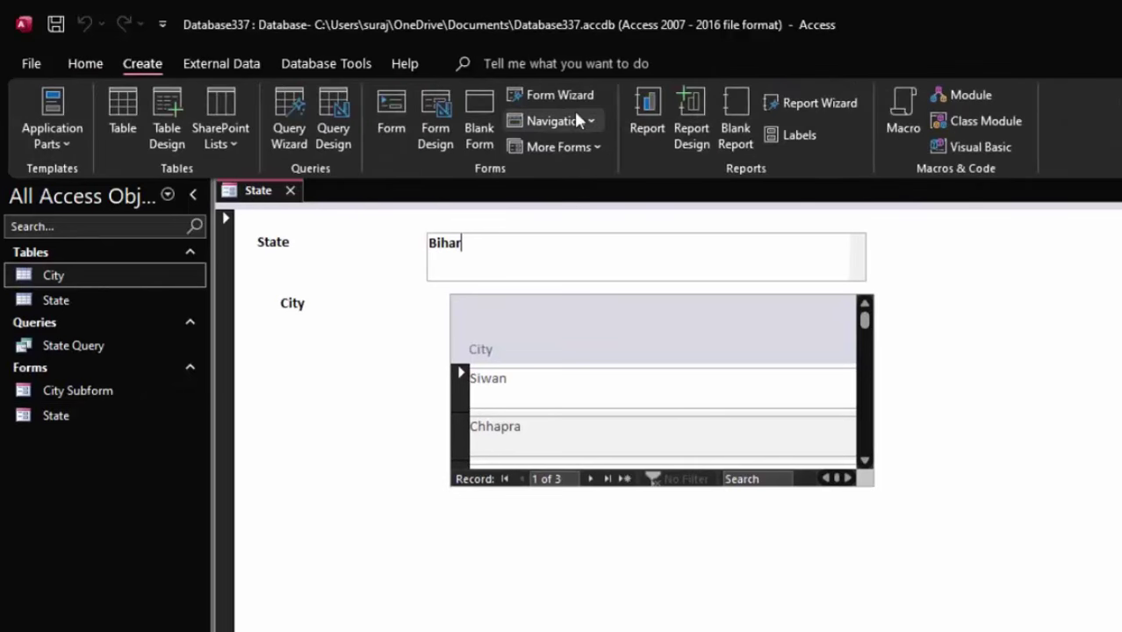
pyautogui.click(845, 104)
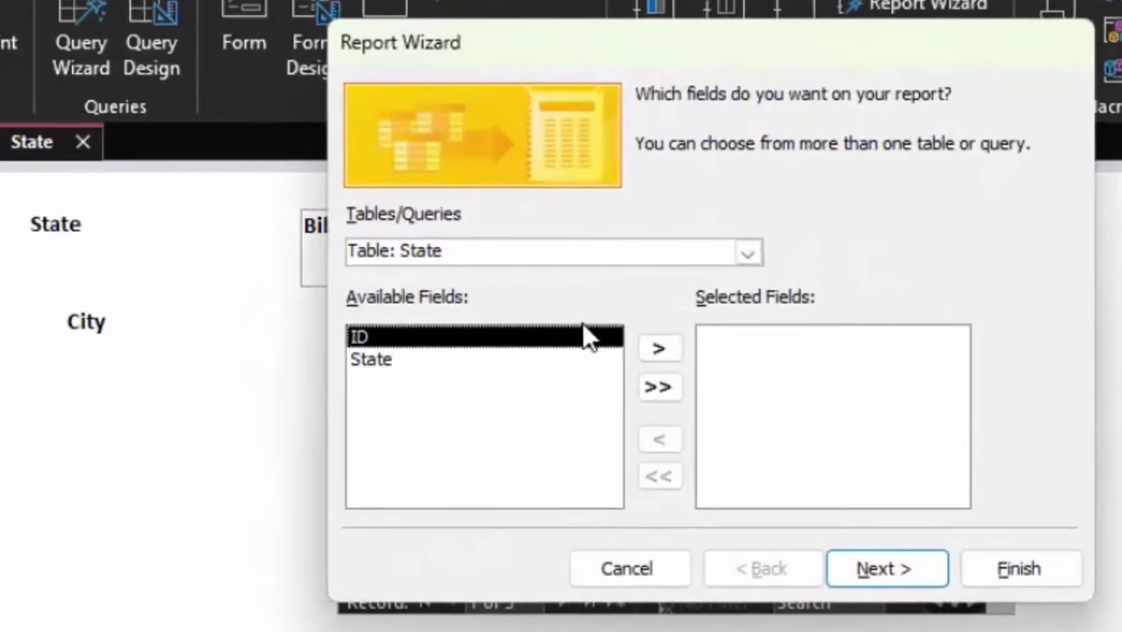
pyautogui.click(749, 253)
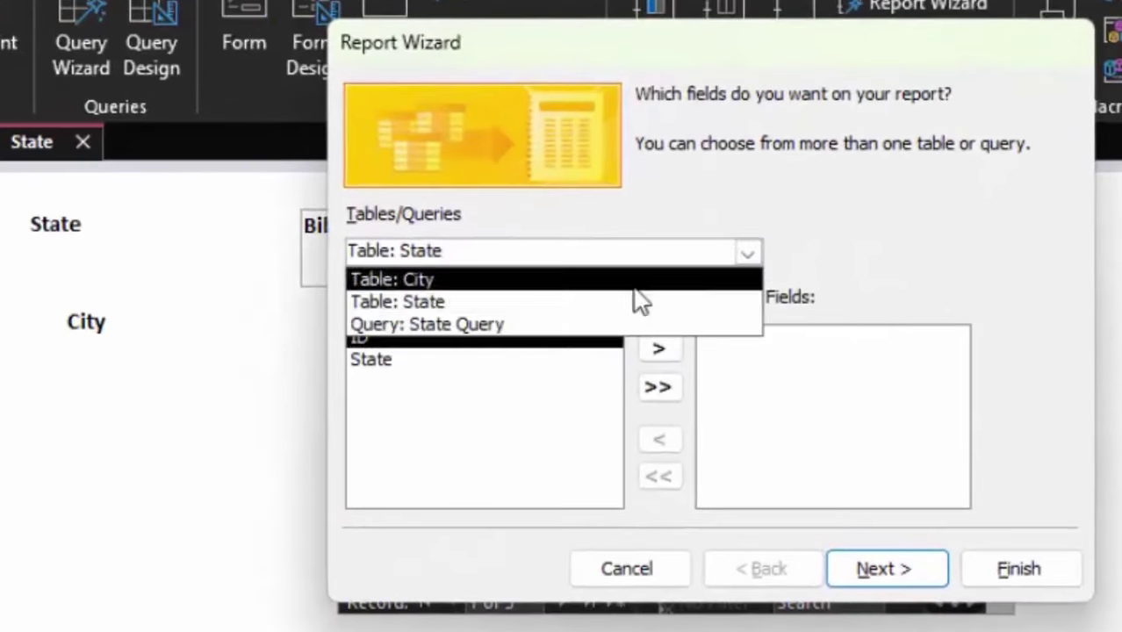
pyautogui.click(482, 332)
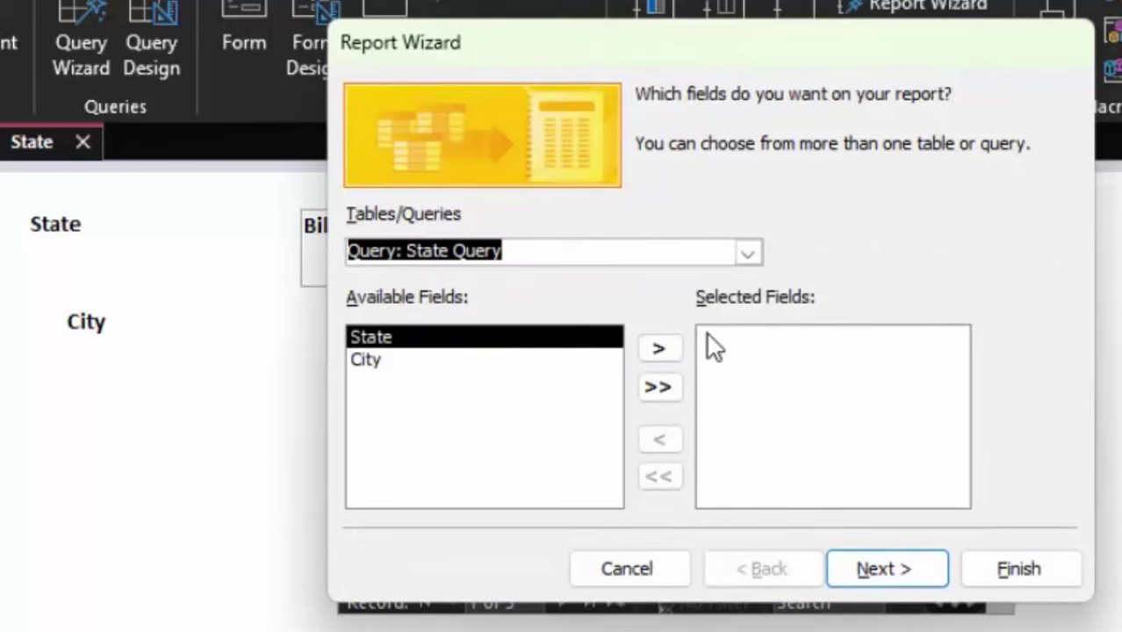
pyautogui.click(658, 351)
pyautogui.click(658, 351)
pyautogui.click(908, 575)
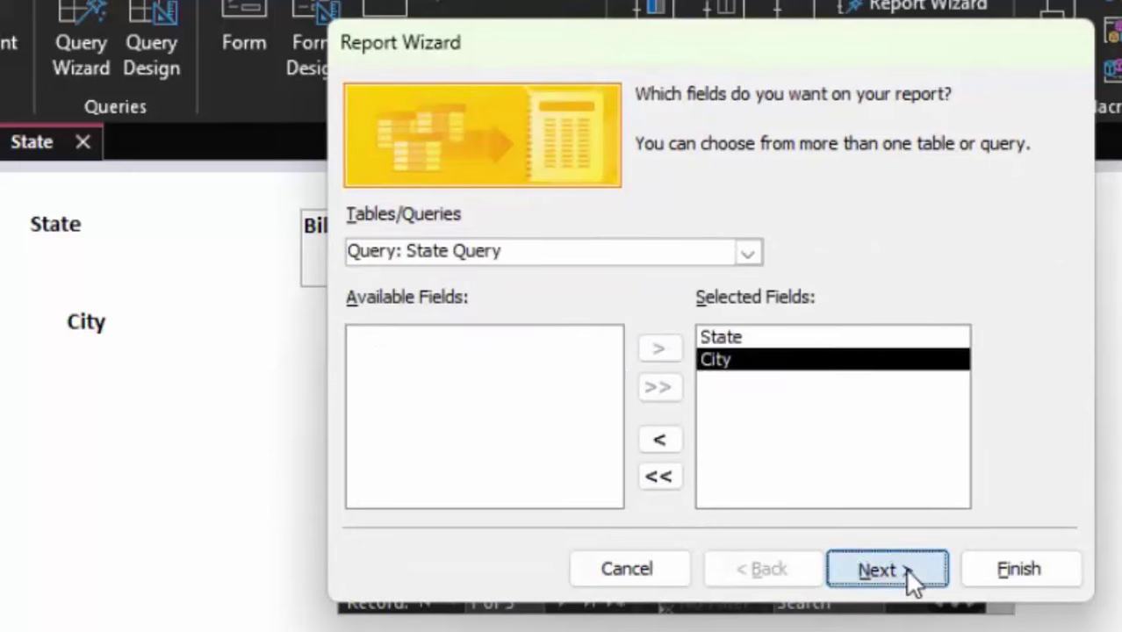
pyautogui.click(908, 575)
pyautogui.click(908, 575)
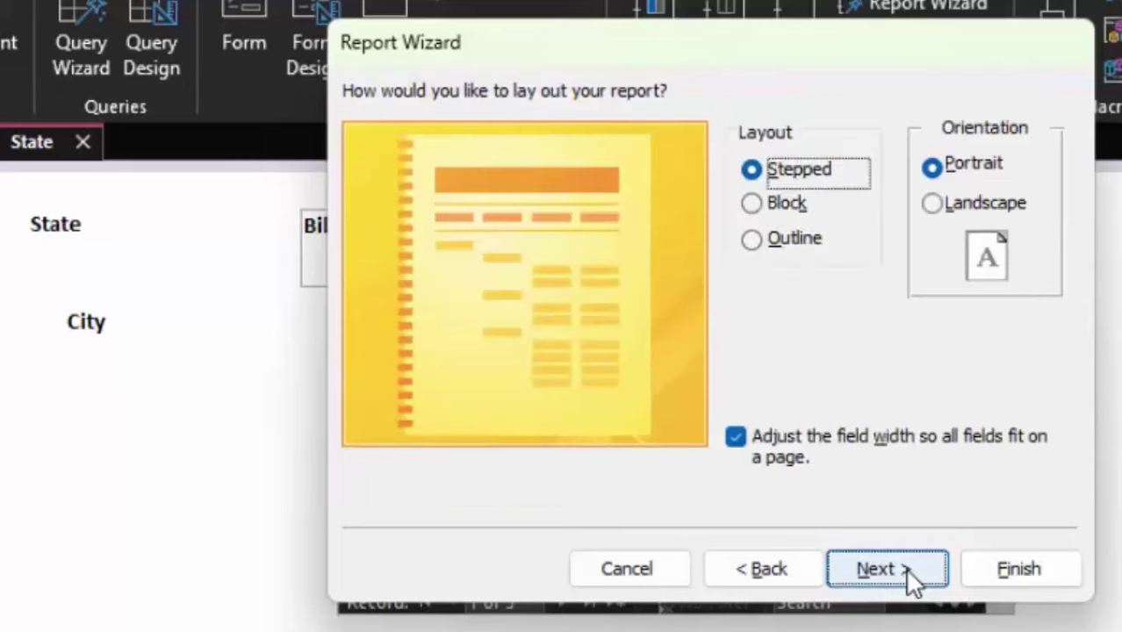
pyautogui.click(908, 575)
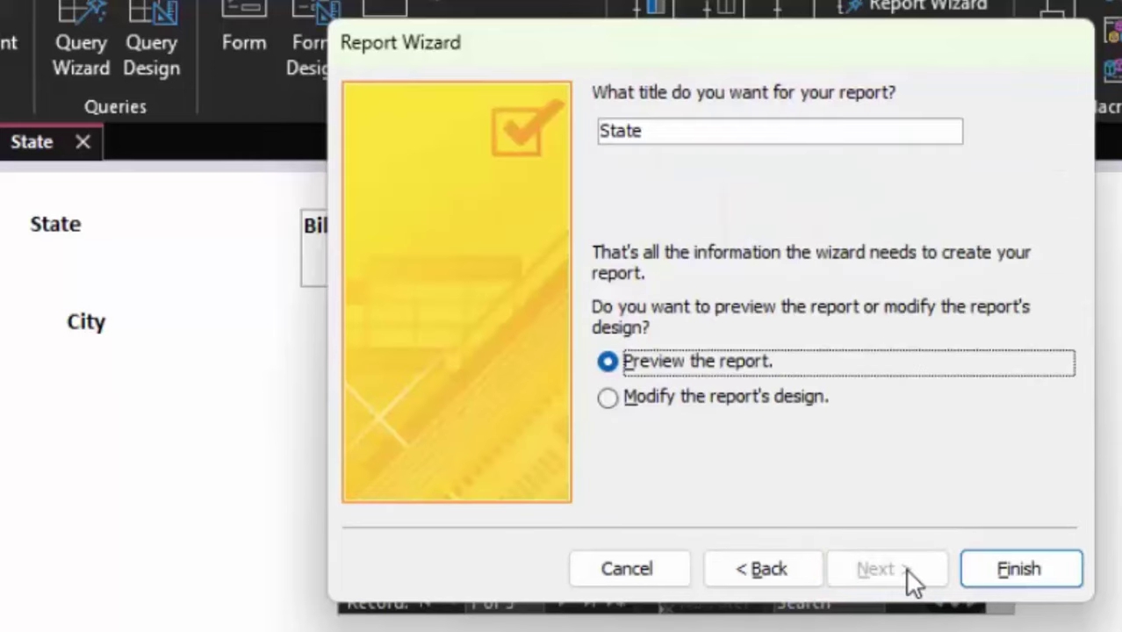
# Title the report StateR, open it in design view, and narrow the City heading.
pyautogui.click(638, 395)
pyautogui.click(664, 130)
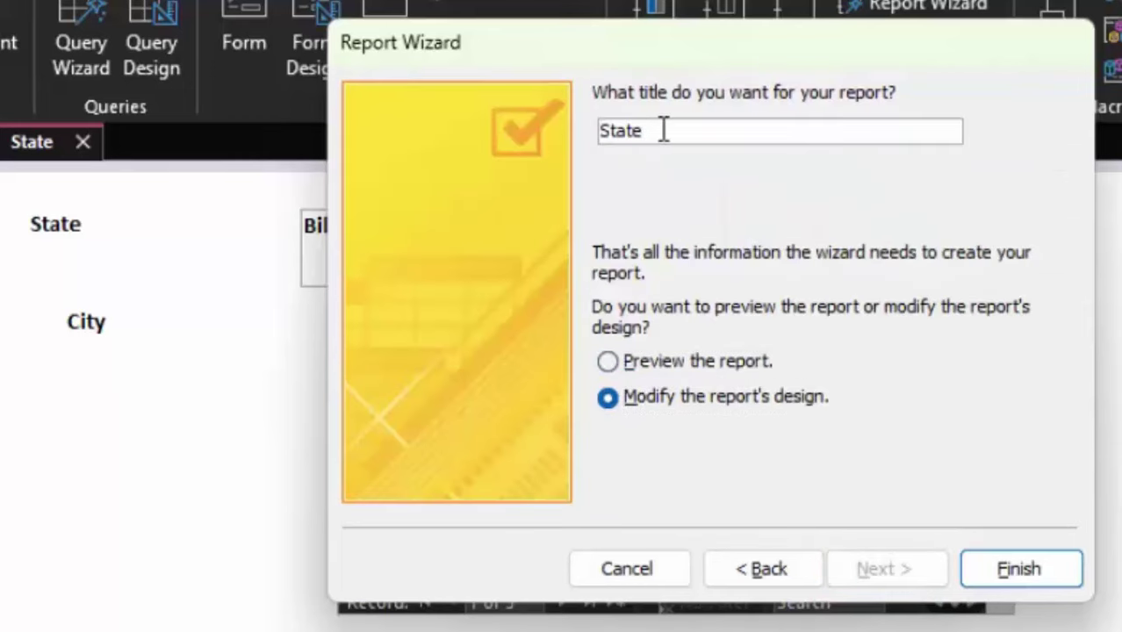
pyautogui.write('R')
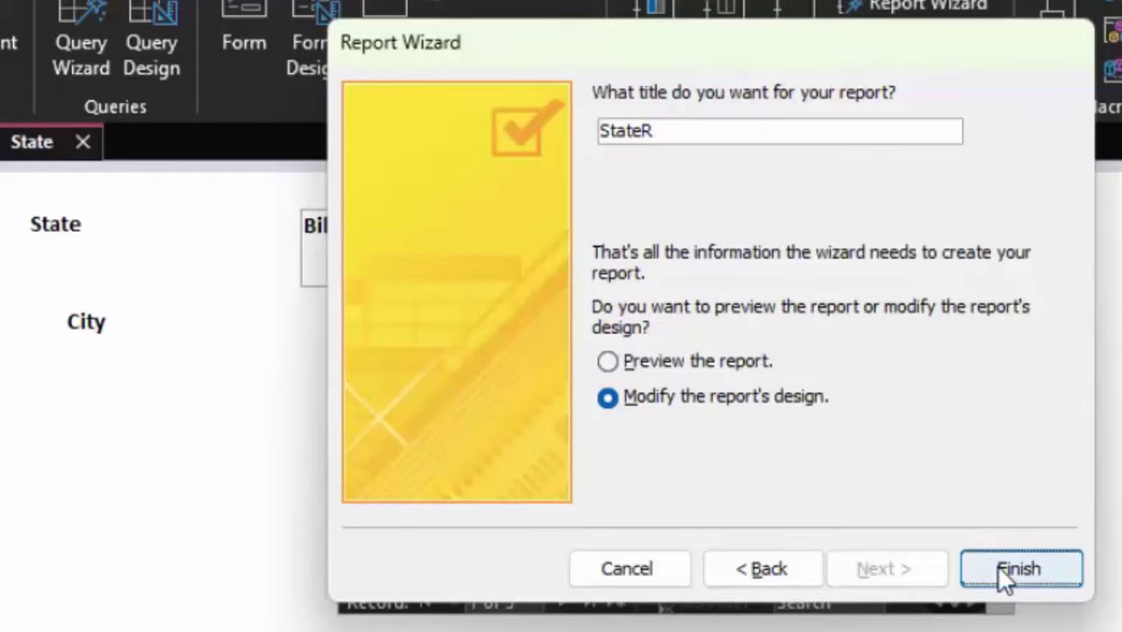
pyautogui.click(996, 565)
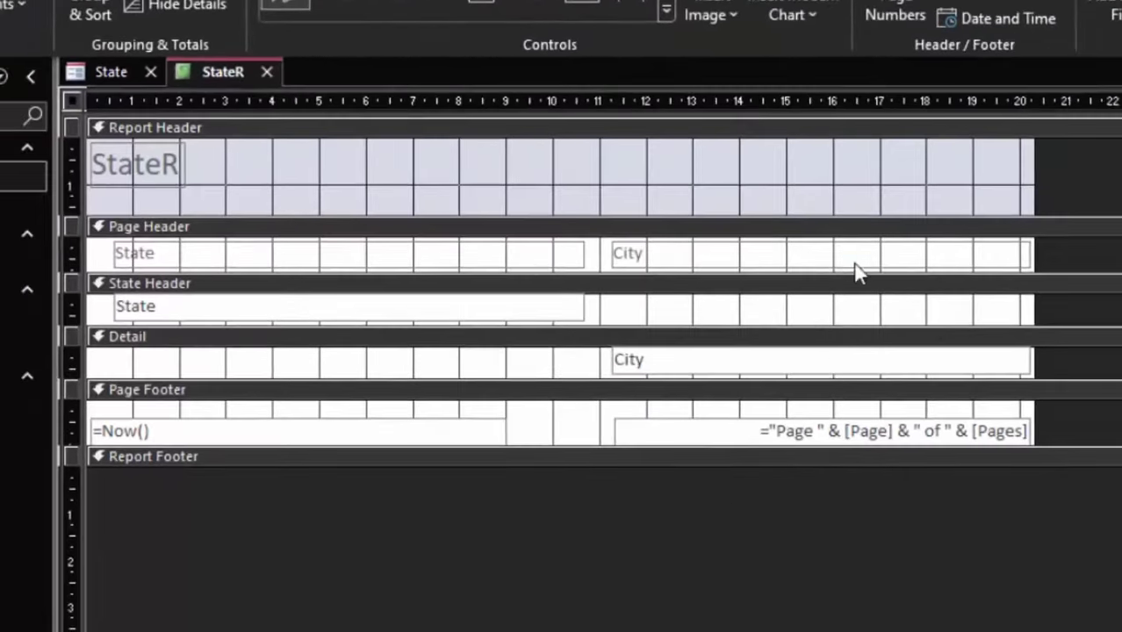
pyautogui.click(854, 255)
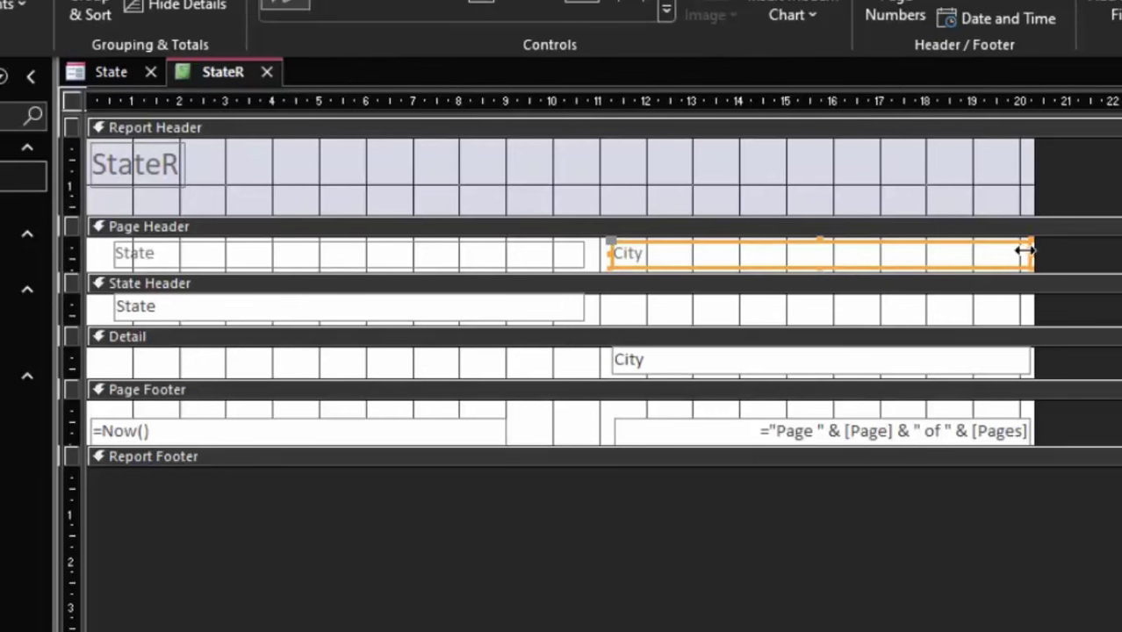
pyautogui.moveTo(1026, 252); pyautogui.dragTo(760, 279)
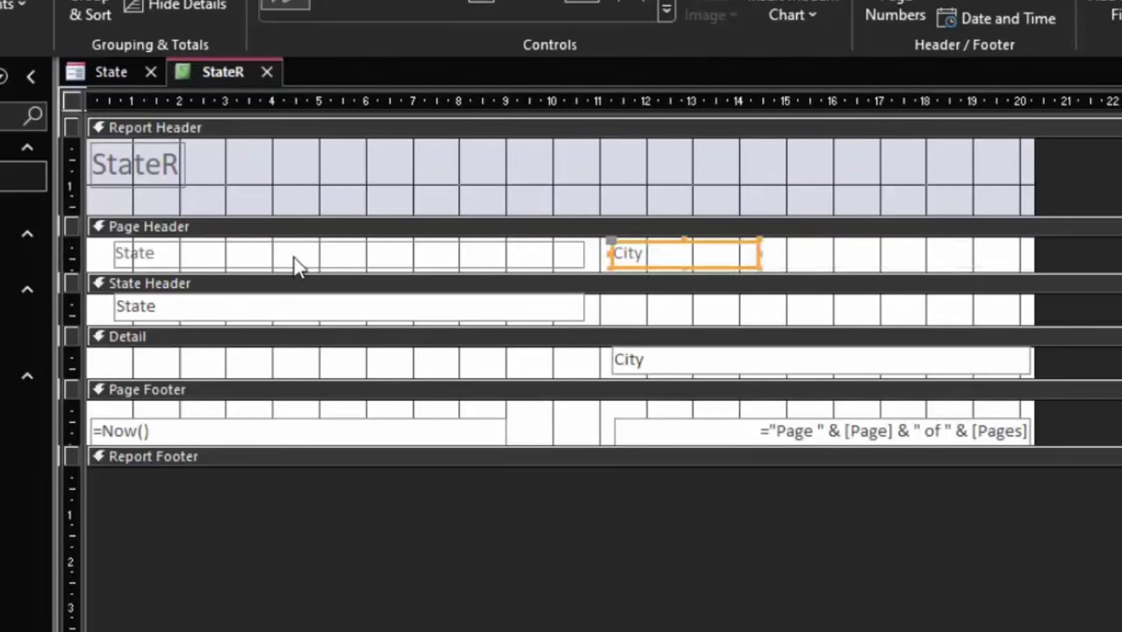
# Narrow the State heading, move the City heading down into the State Header, and make that section taller.
pyautogui.click(316, 255)
pyautogui.moveTo(582, 252); pyautogui.dragTo(279, 262)
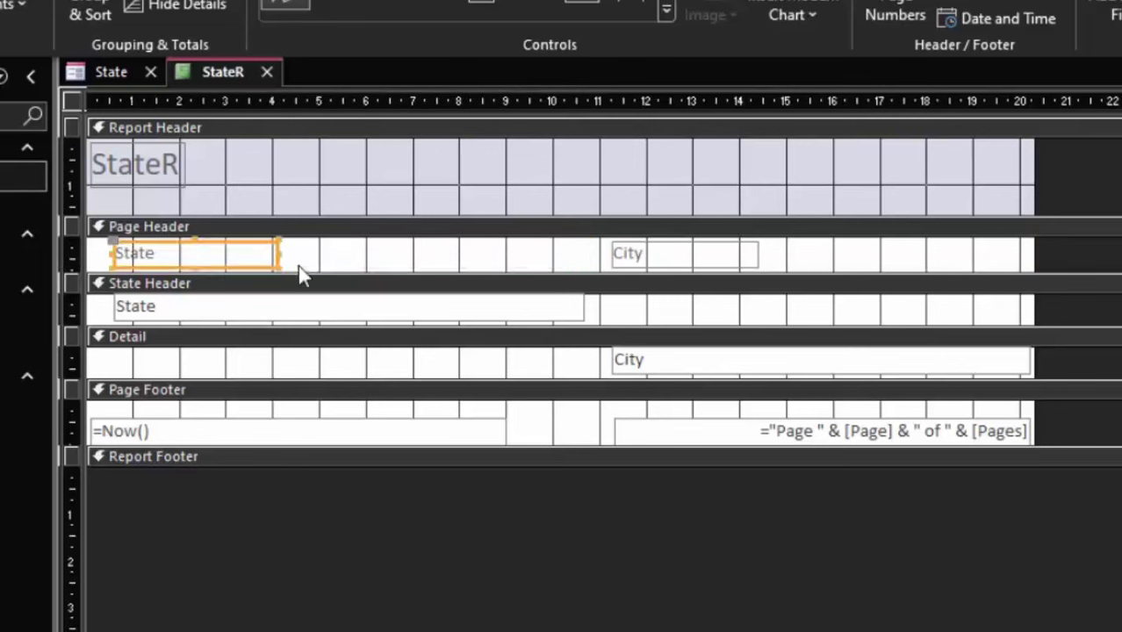
pyautogui.moveTo(625, 262); pyautogui.dragTo(340, 263)
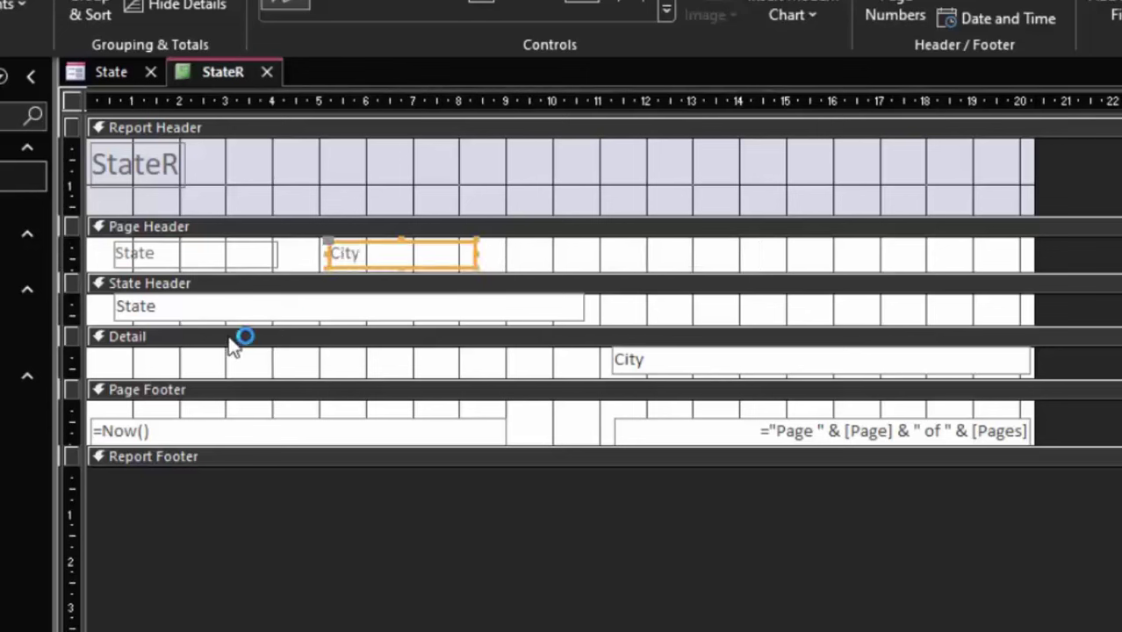
pyautogui.click(537, 301)
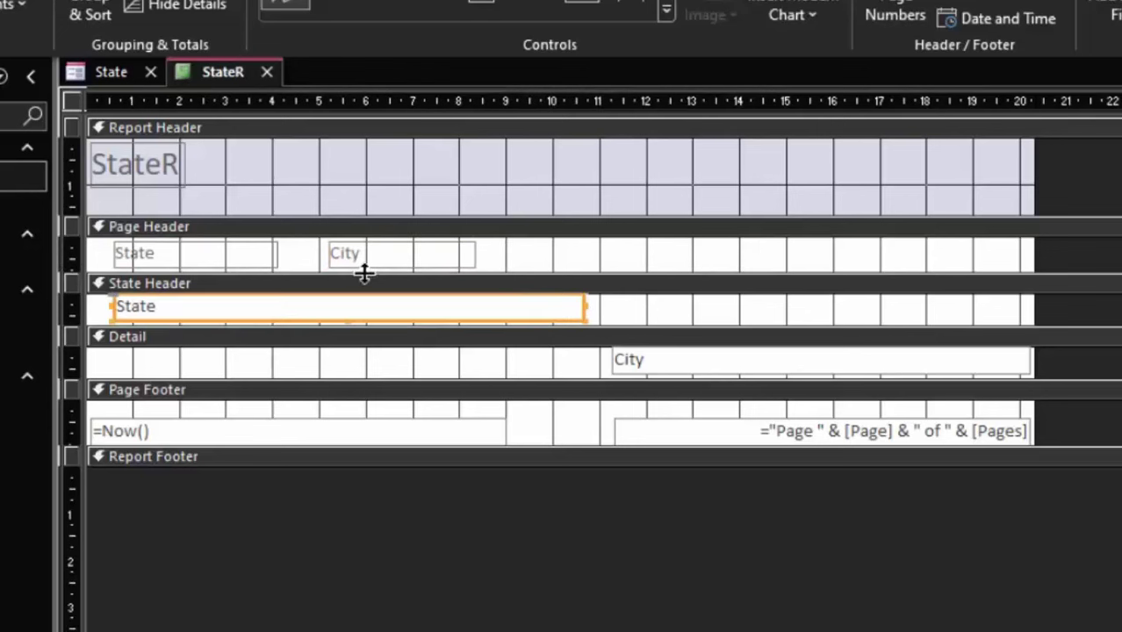
pyautogui.moveTo(381, 268)
pyautogui.mouseDown()
pyautogui.moveTo(684, 269)
pyautogui.moveTo(712, 316)
pyautogui.mouseUp()
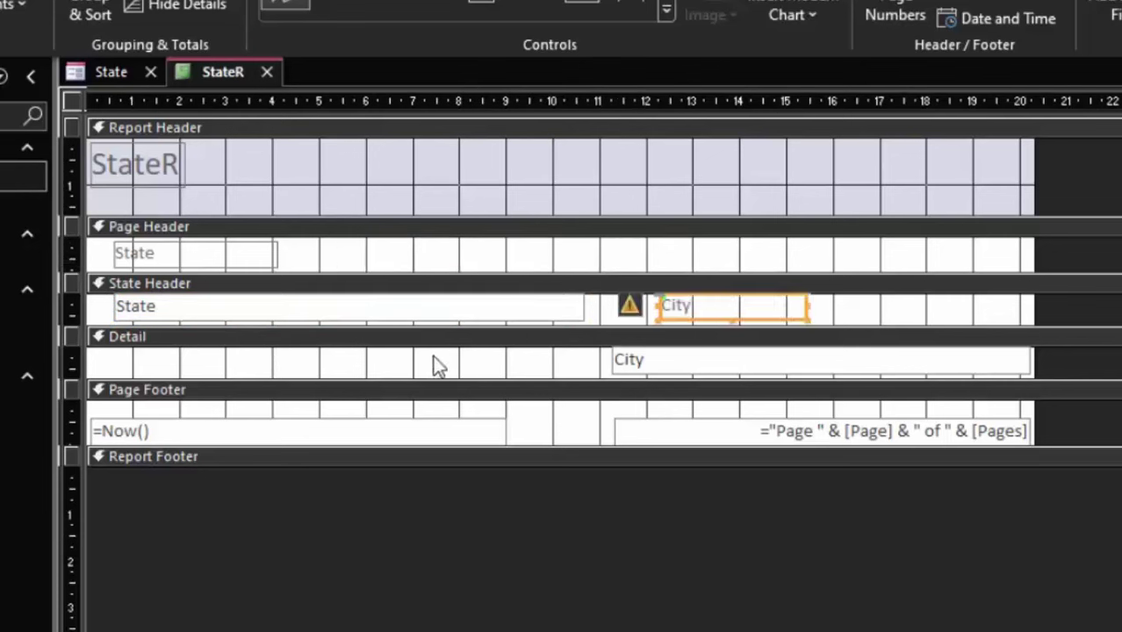
pyautogui.moveTo(464, 332); pyautogui.dragTo(468, 420)
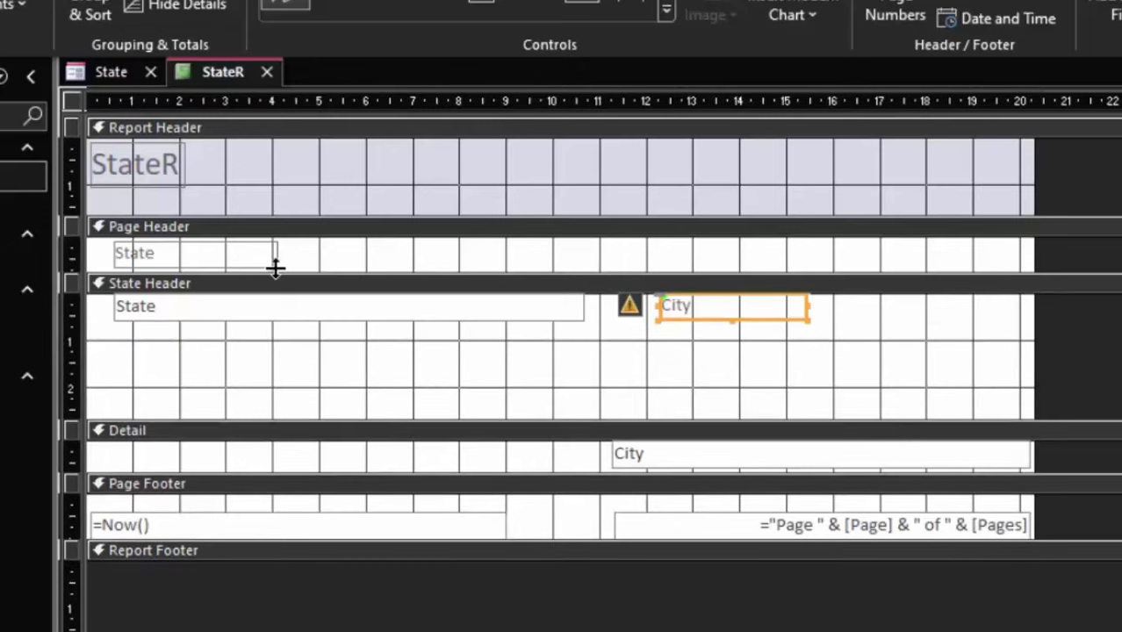
# Stack the State and City headings at the State Header's left and reposition the State text box.
pyautogui.click(677, 321)
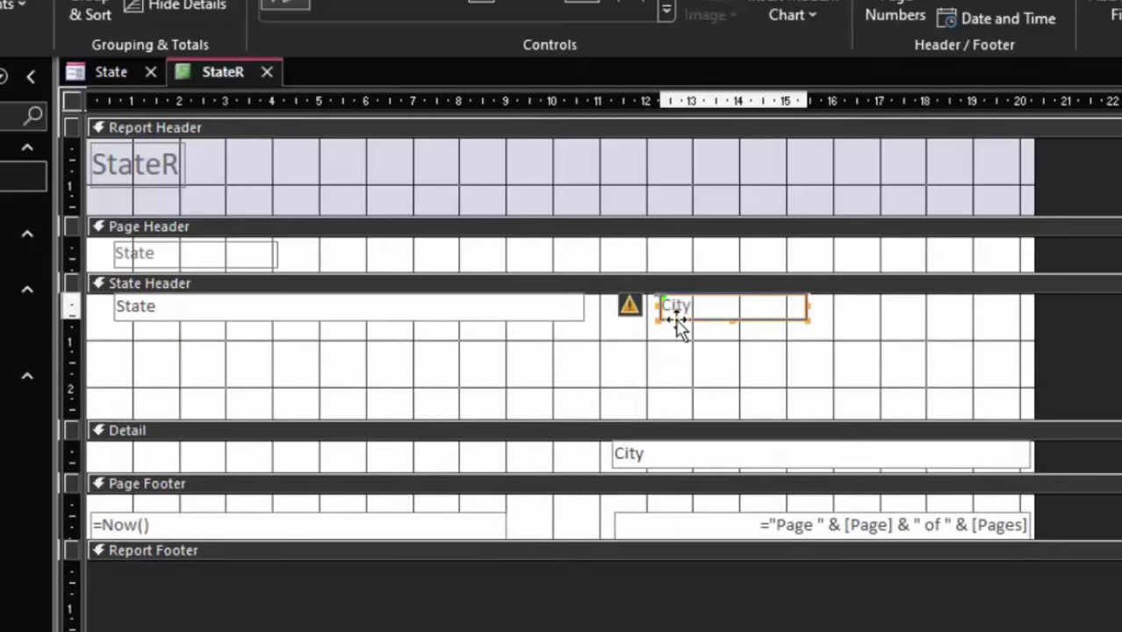
pyautogui.moveTo(678, 321); pyautogui.dragTo(305, 395)
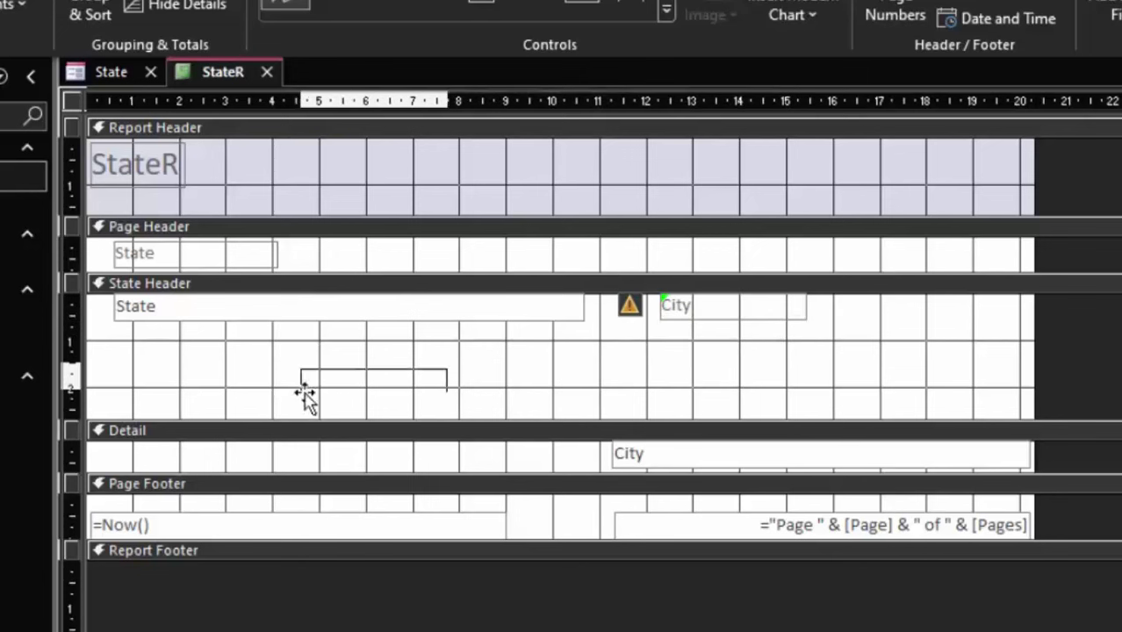
pyautogui.moveTo(305, 395); pyautogui.dragTo(145, 363)
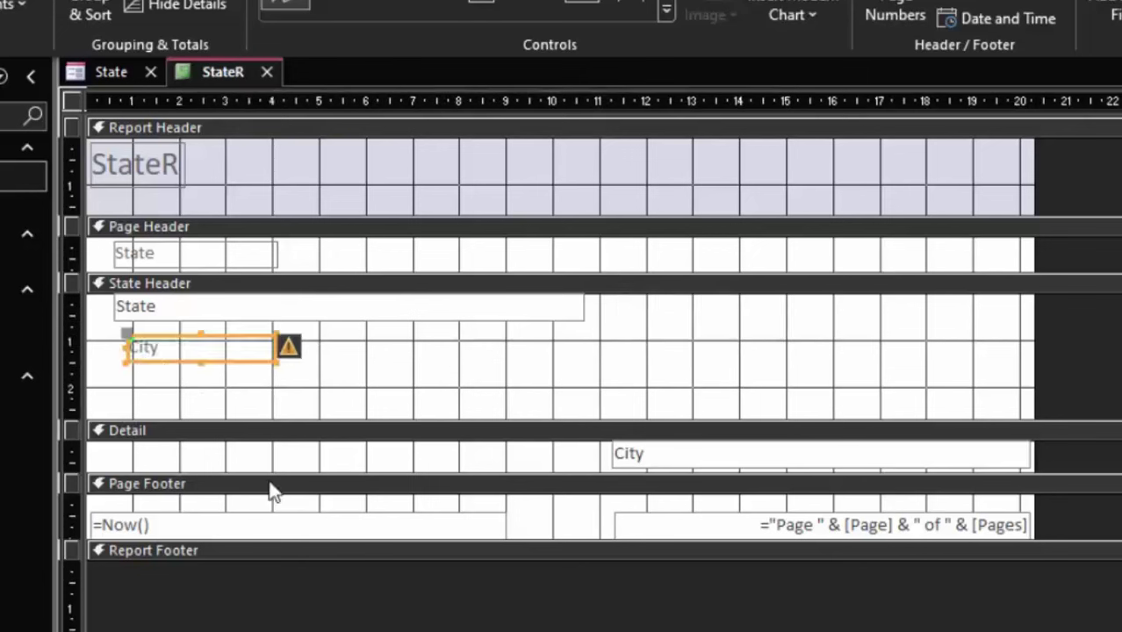
pyautogui.moveTo(193, 255); pyautogui.dragTo(403, 371)
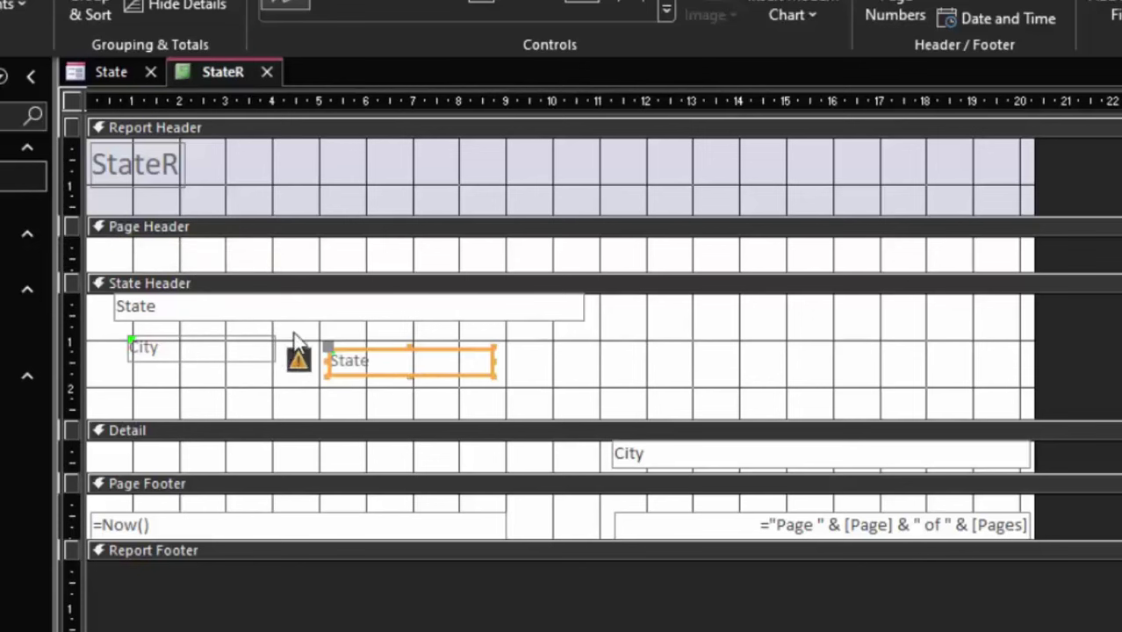
pyautogui.moveTo(330, 314)
pyautogui.mouseDown()
pyautogui.moveTo(717, 327)
pyautogui.moveTo(728, 315)
pyautogui.mouseUp()
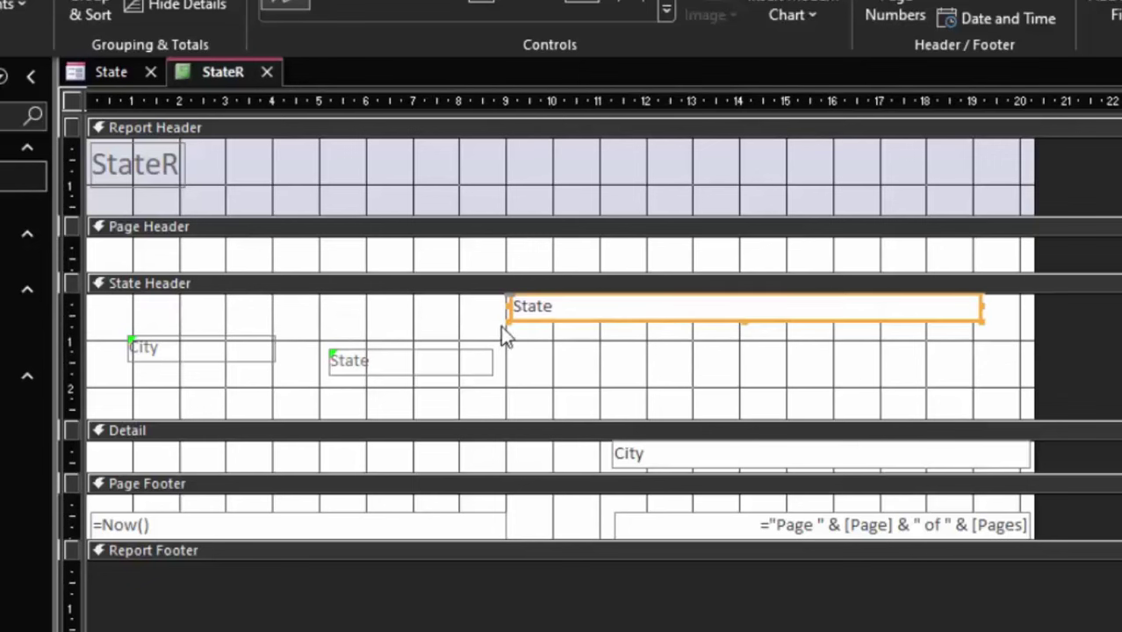
pyautogui.moveTo(518, 321); pyautogui.dragTo(676, 322)
pyautogui.moveTo(797, 326); pyautogui.dragTo(670, 331)
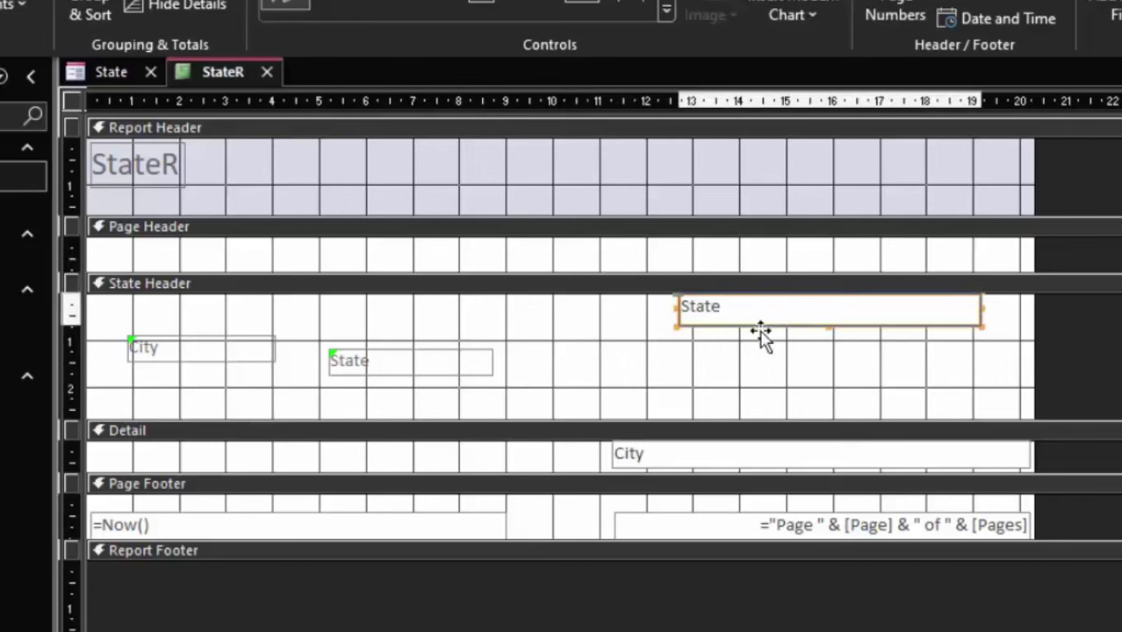
pyautogui.moveTo(421, 377); pyautogui.dragTo(221, 320)
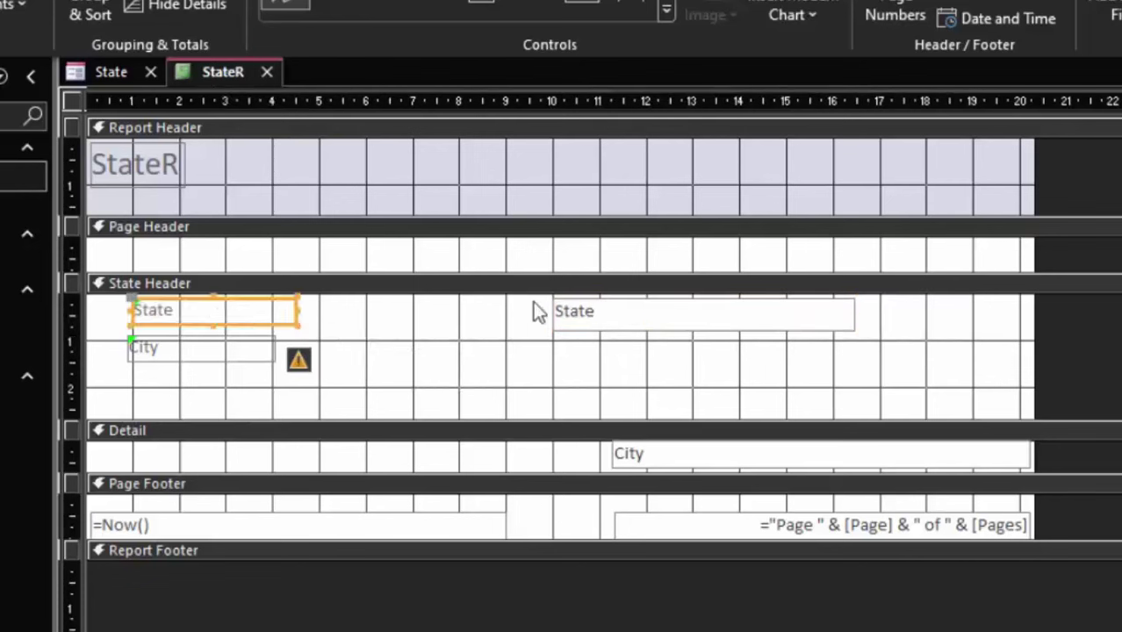
pyautogui.moveTo(597, 321); pyautogui.dragTo(421, 333)
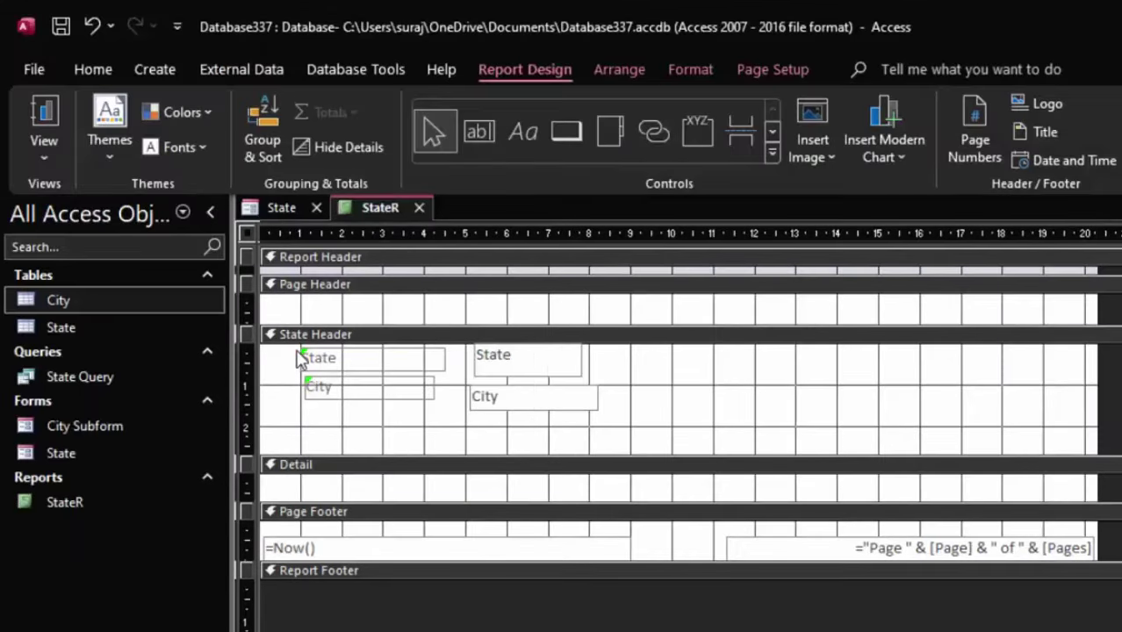
# Make all State Header text a darker font colour and bold, then preview StateR in Report View.
pyautogui.hotkey('ctrl', 'a')
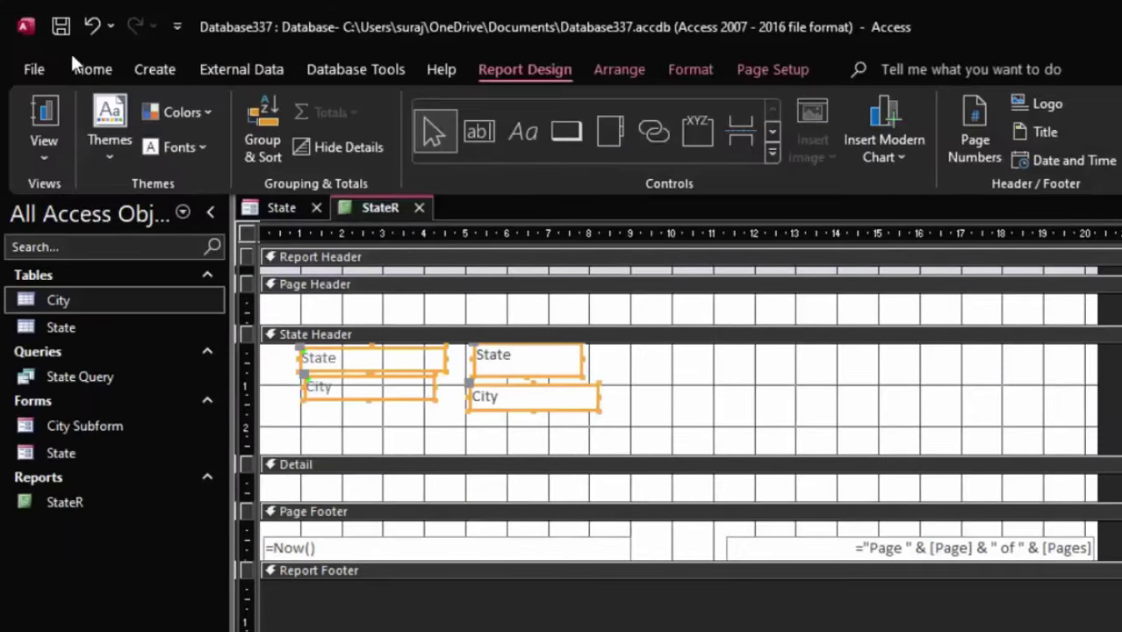
pyautogui.click(93, 70)
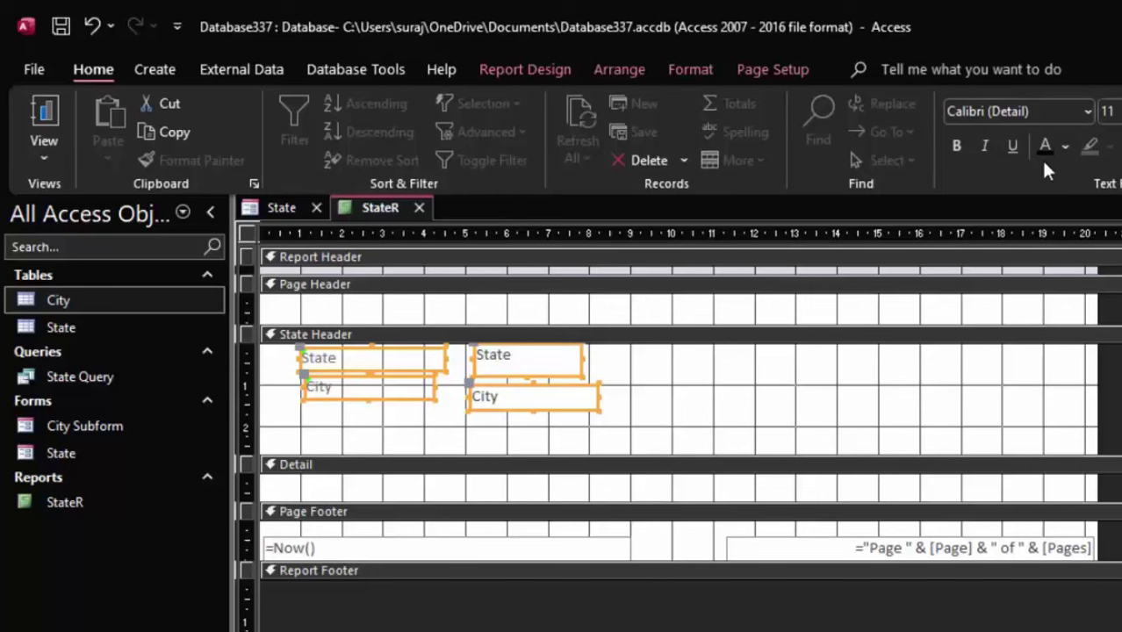
pyautogui.click(1041, 147)
pyautogui.click(948, 147)
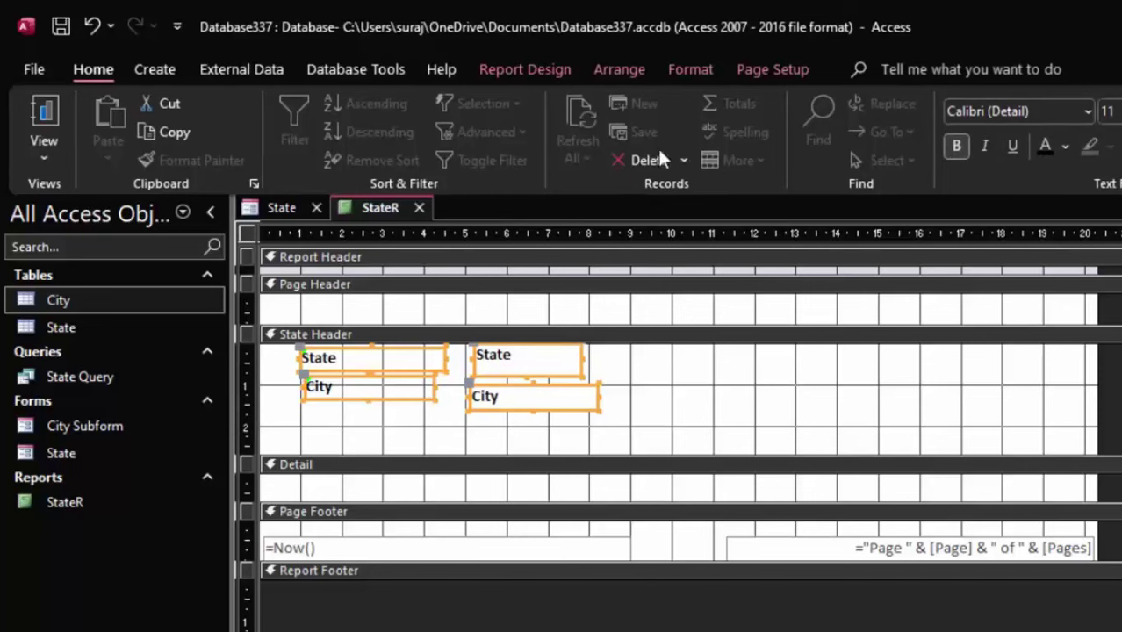
pyautogui.click(49, 103)
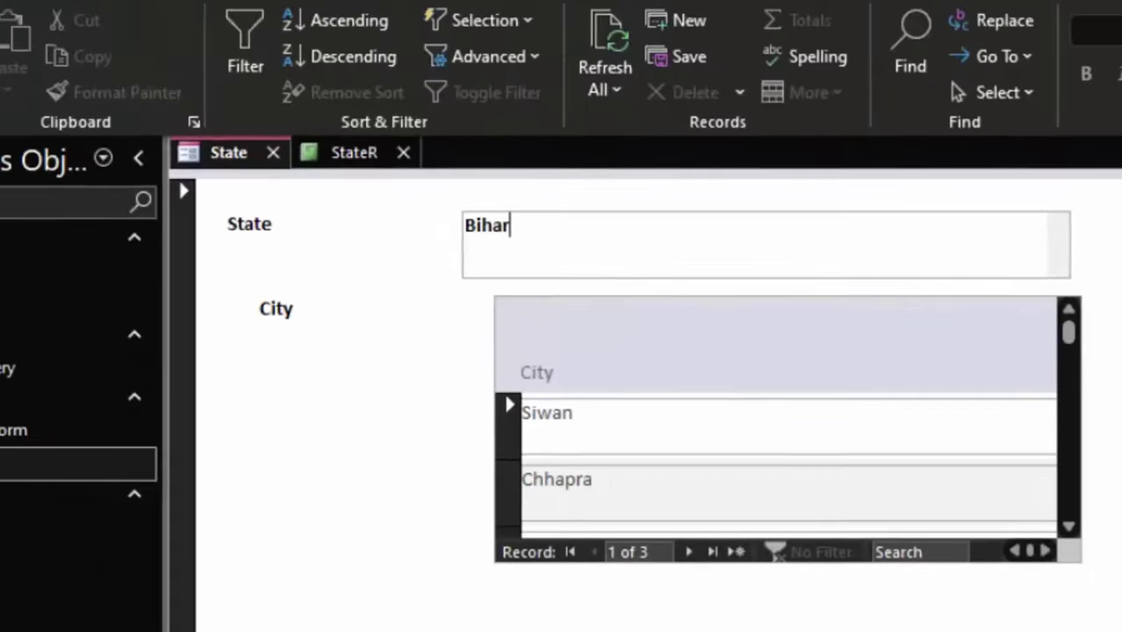
# Put the State form in Design View, shift all its controls lower, and pick the Combo Box control.
pyautogui.click(50, 202)
pyautogui.click(112, 336)
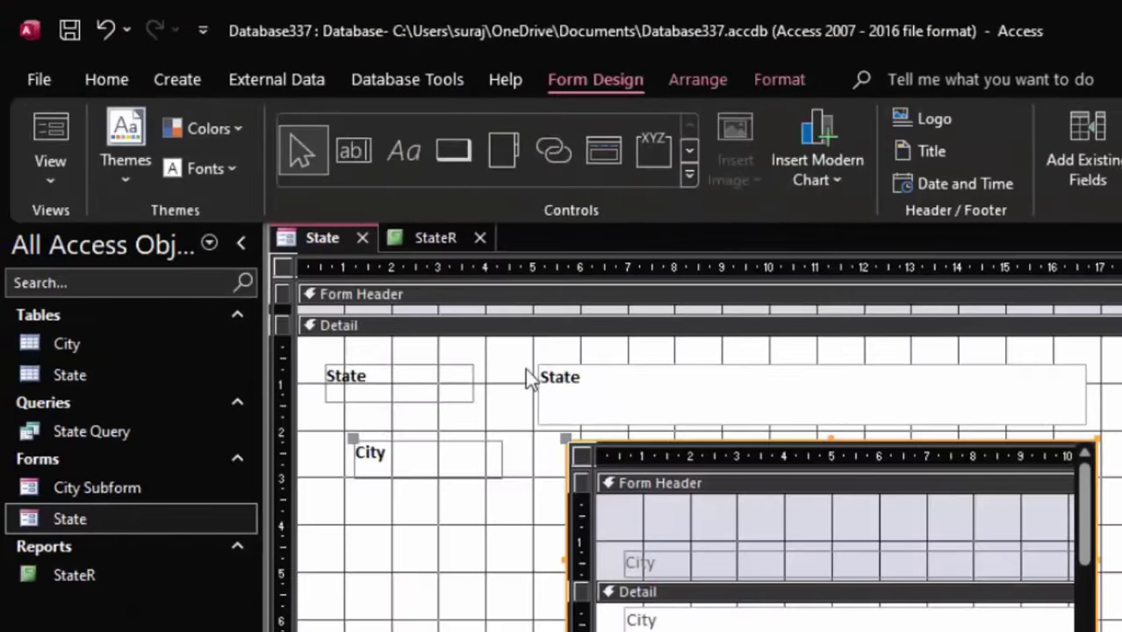
pyautogui.moveTo(354, 340); pyautogui.dragTo(875, 628)
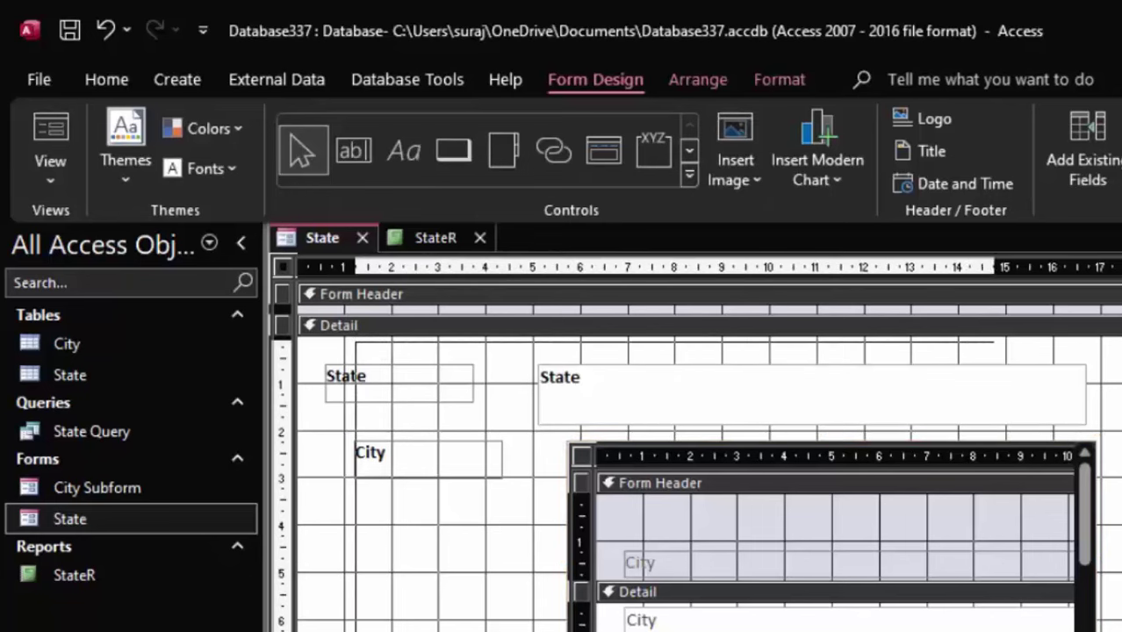
pyautogui.click(711, 441)
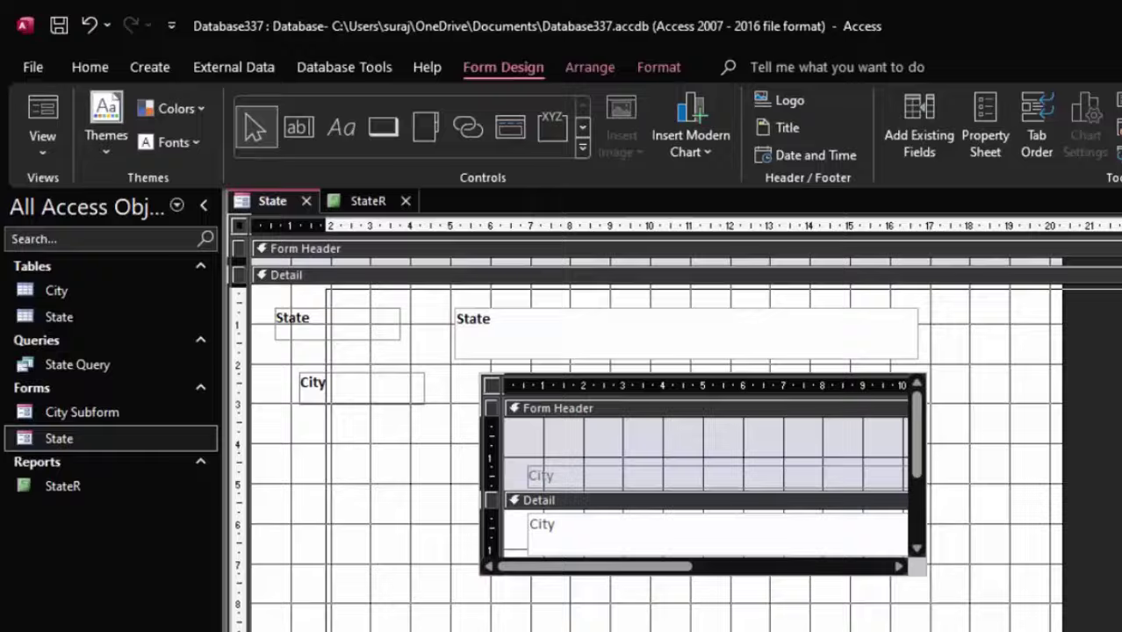
pyautogui.hotkey('ctrl', 'a')
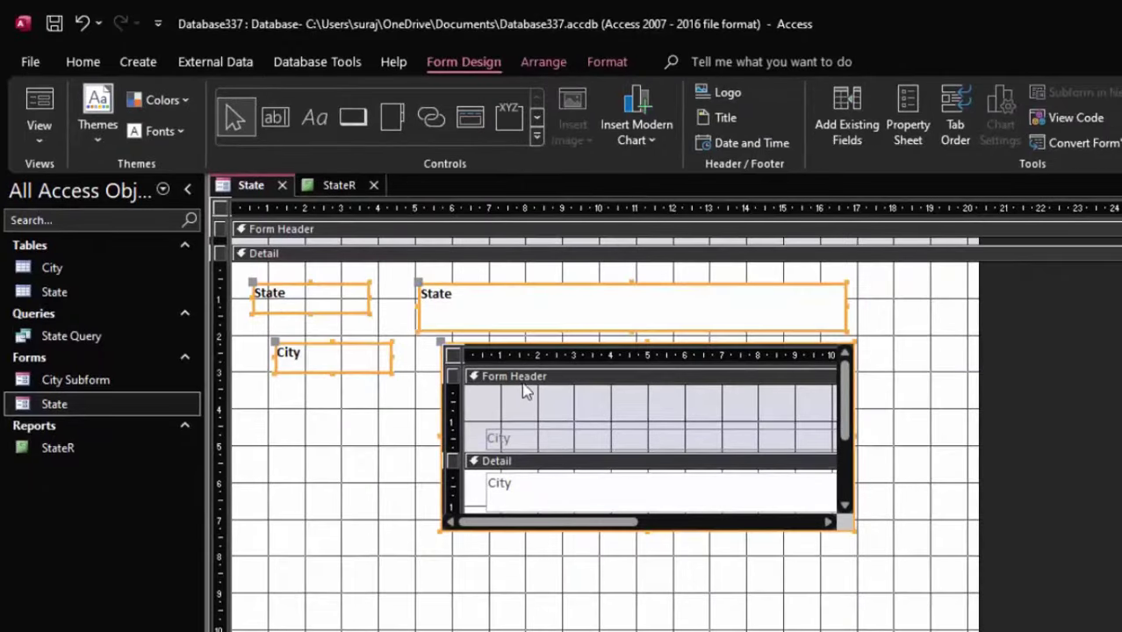
pyautogui.moveTo(520, 330); pyautogui.dragTo(530, 421)
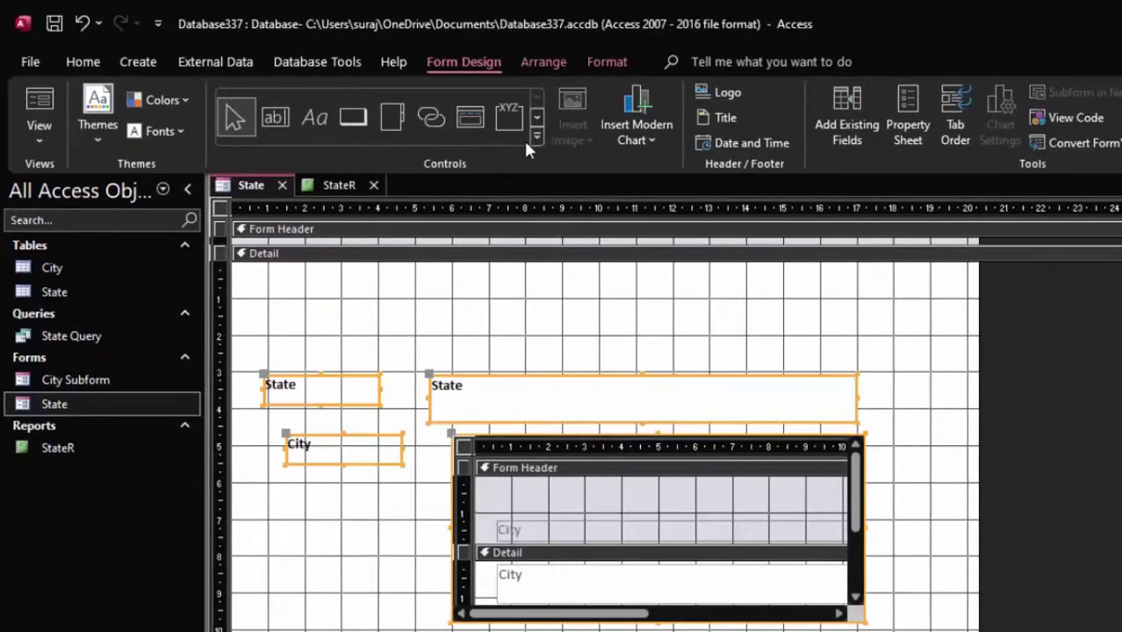
pyautogui.click(536, 137)
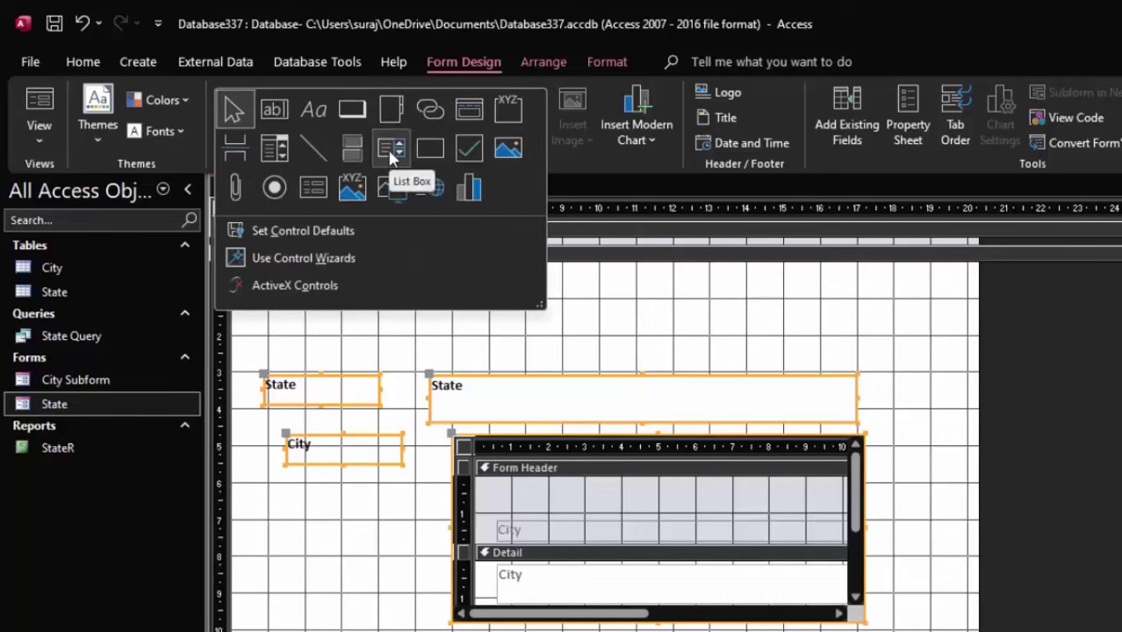
pyautogui.click(271, 144)
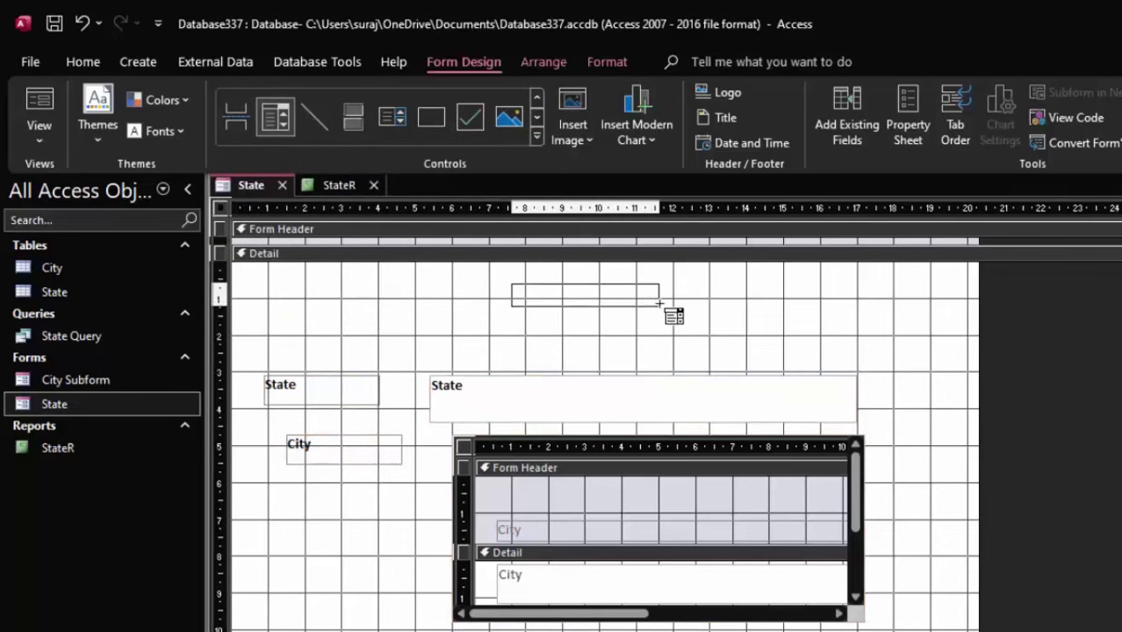
# Draw a combo box at the form's top that finds records by the State field.
pyautogui.moveTo(528, 282); pyautogui.dragTo(657, 303)
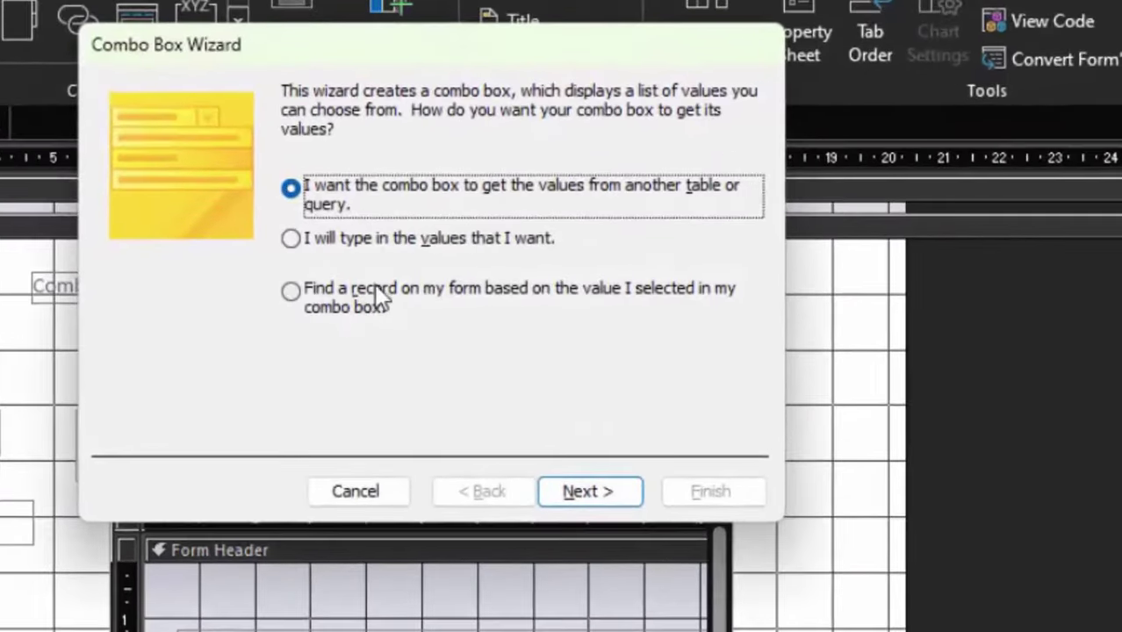
pyautogui.click(508, 297)
pyautogui.click(589, 493)
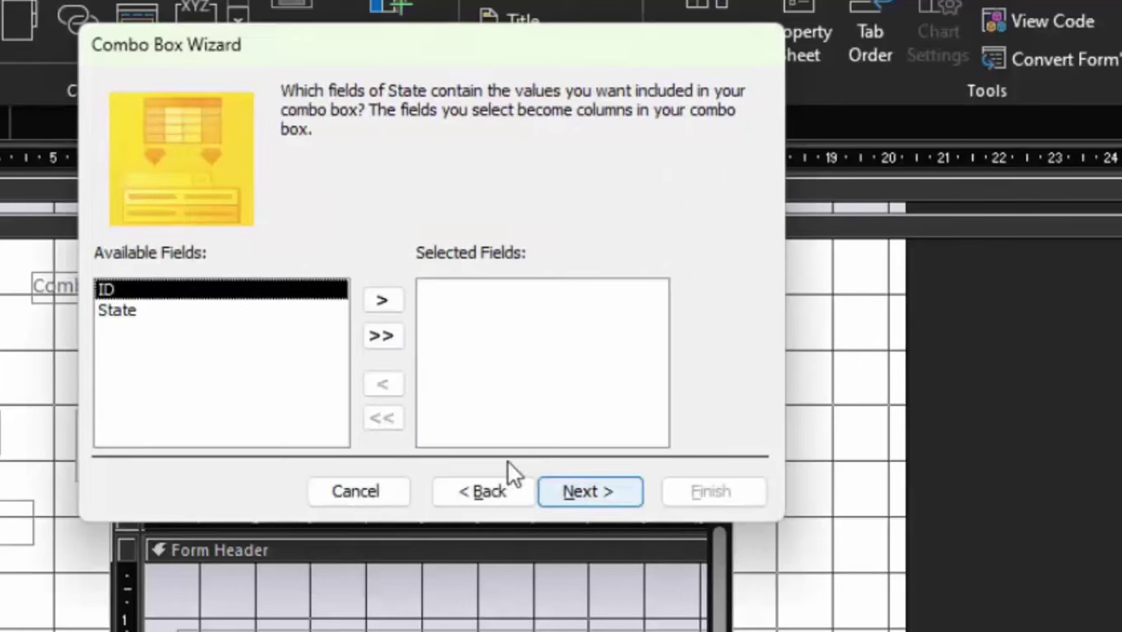
pyautogui.click(119, 313)
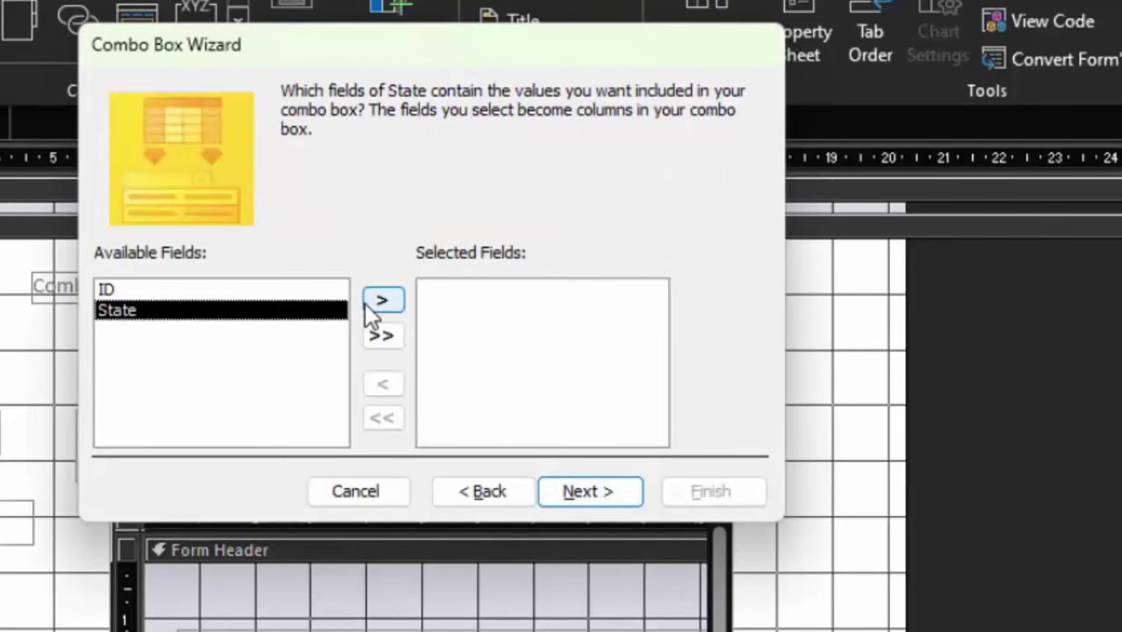
pyautogui.click(369, 303)
pyautogui.click(567, 485)
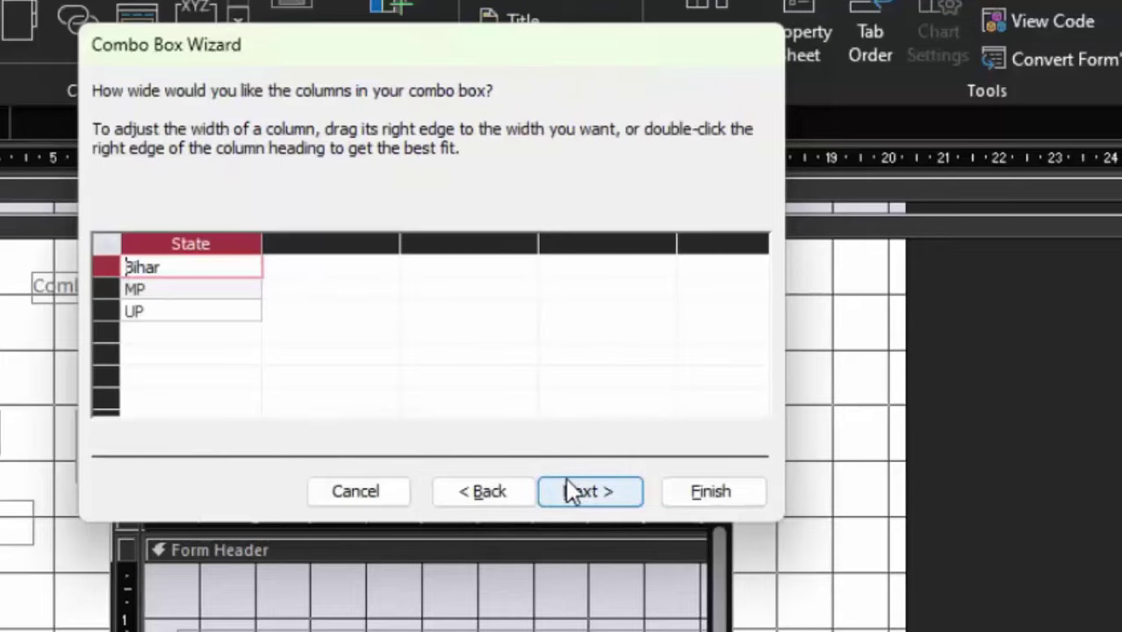
pyautogui.click(577, 479)
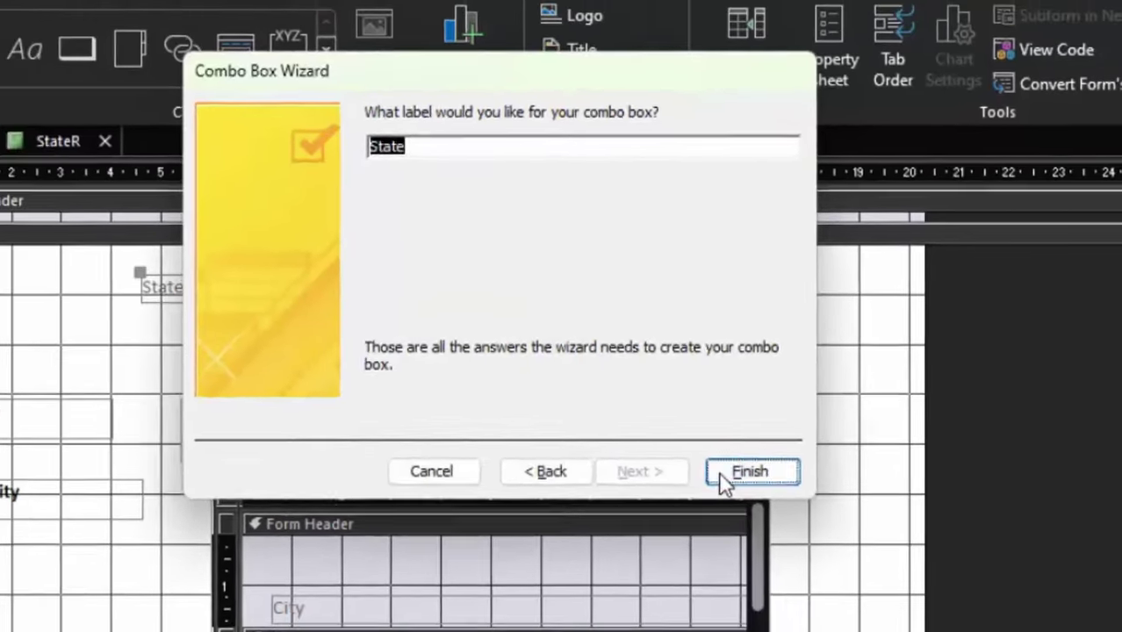
pyautogui.click(675, 494)
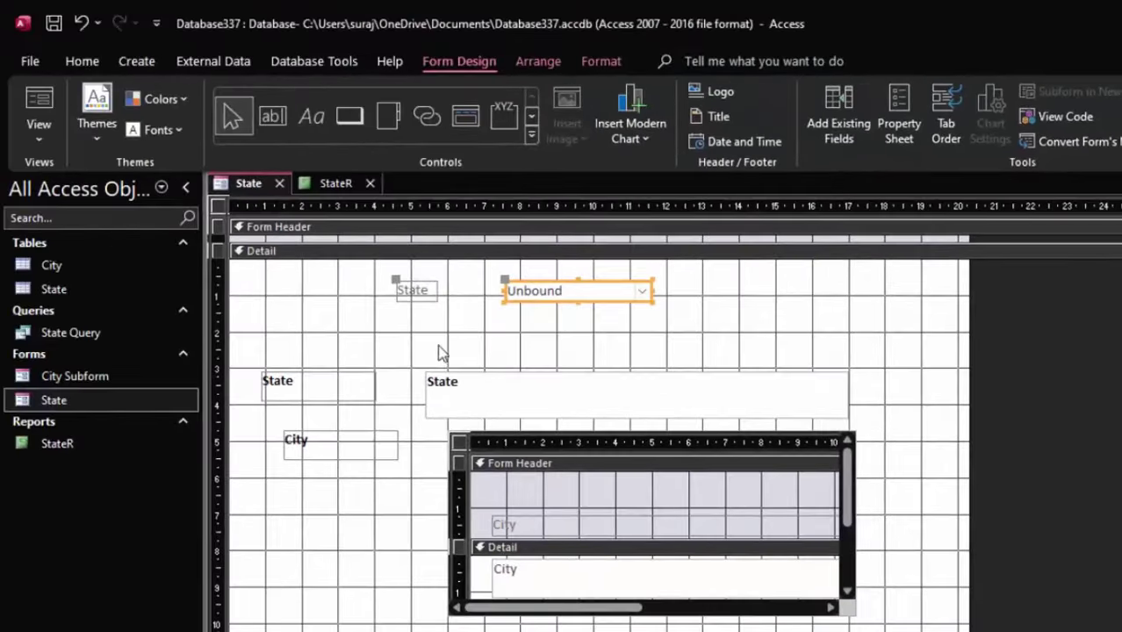
# Switch the State form to Form View and pick MP in the State combo box to list its cities.
pyautogui.click(39, 105)
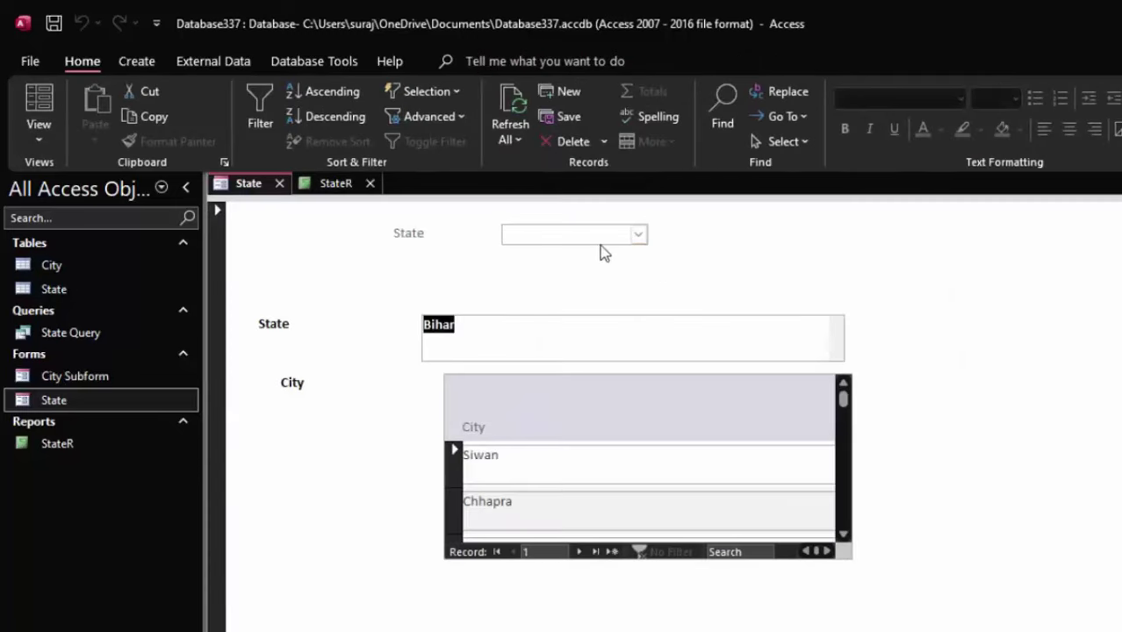
pyautogui.click(646, 237)
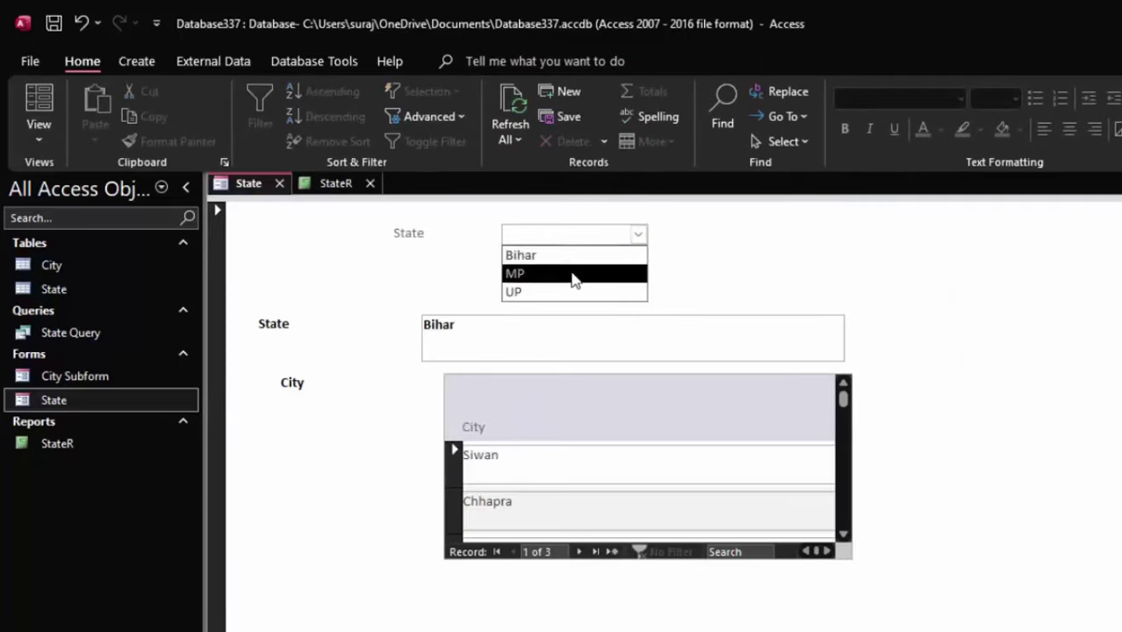
pyautogui.click(573, 277)
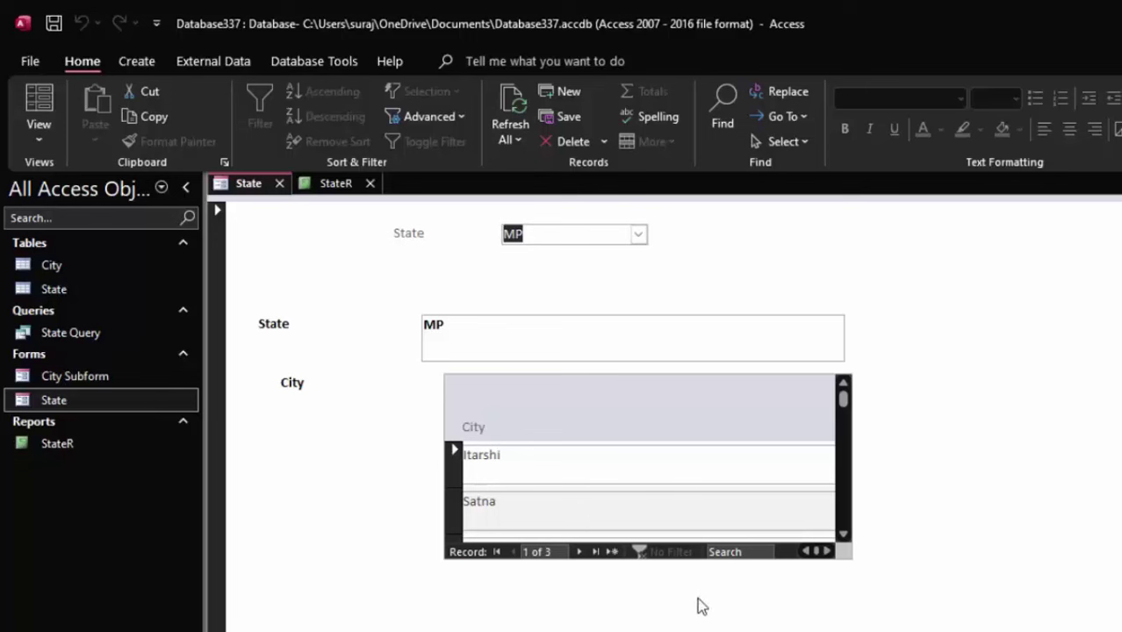
pyautogui.scroll(-1, 612, 494)
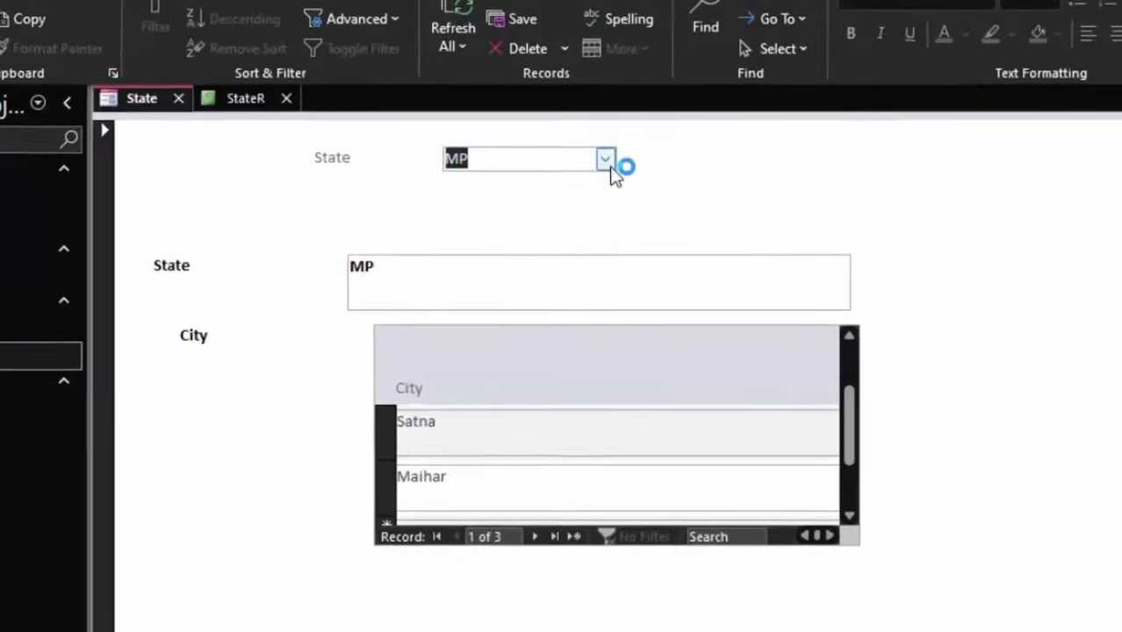
# Pick Bihar, then UP, in the combo box, checking the City subform's cities for each.
pyautogui.click(642, 238)
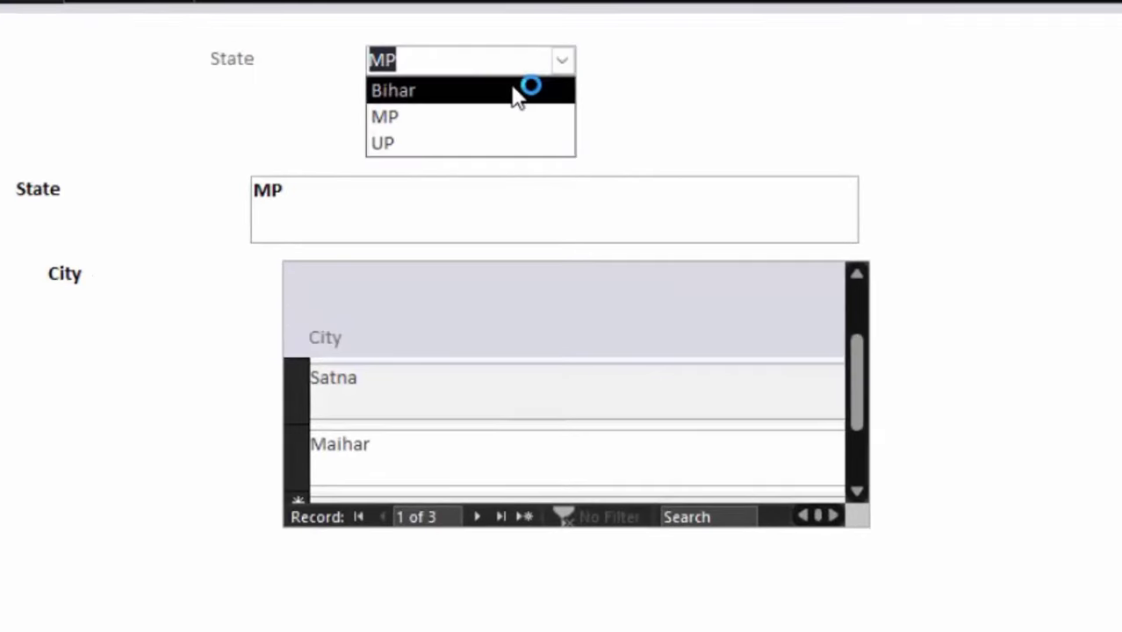
pyautogui.click(520, 103)
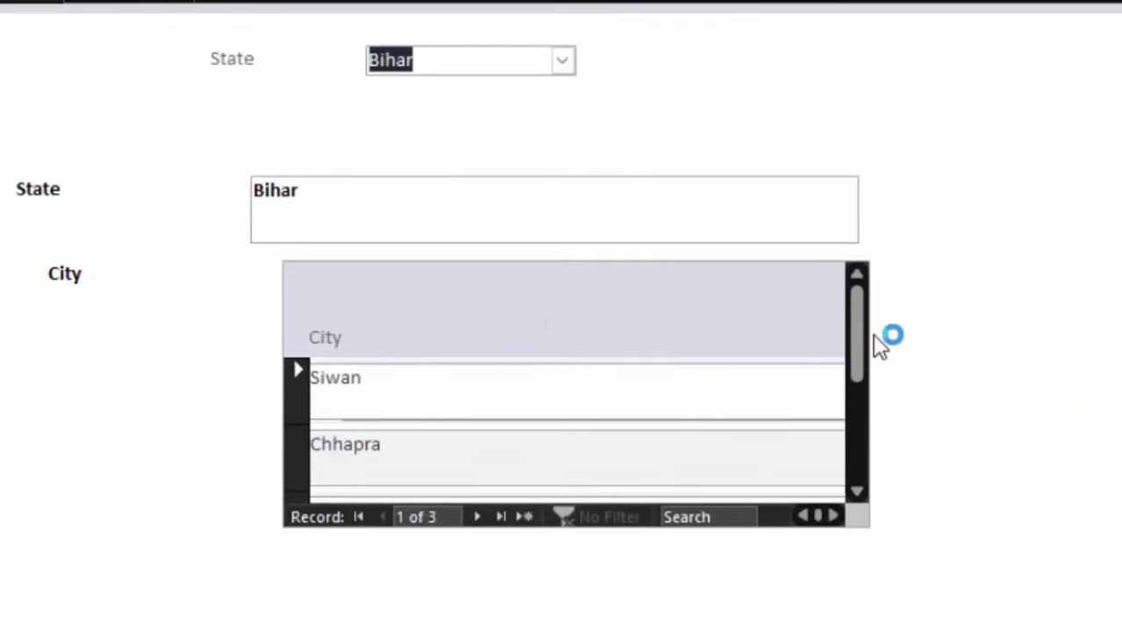
pyautogui.moveTo(866, 338)
pyautogui.mouseDown()
pyautogui.moveTo(869, 441)
pyautogui.moveTo(857, 333)
pyautogui.moveTo(858, 392)
pyautogui.mouseUp()
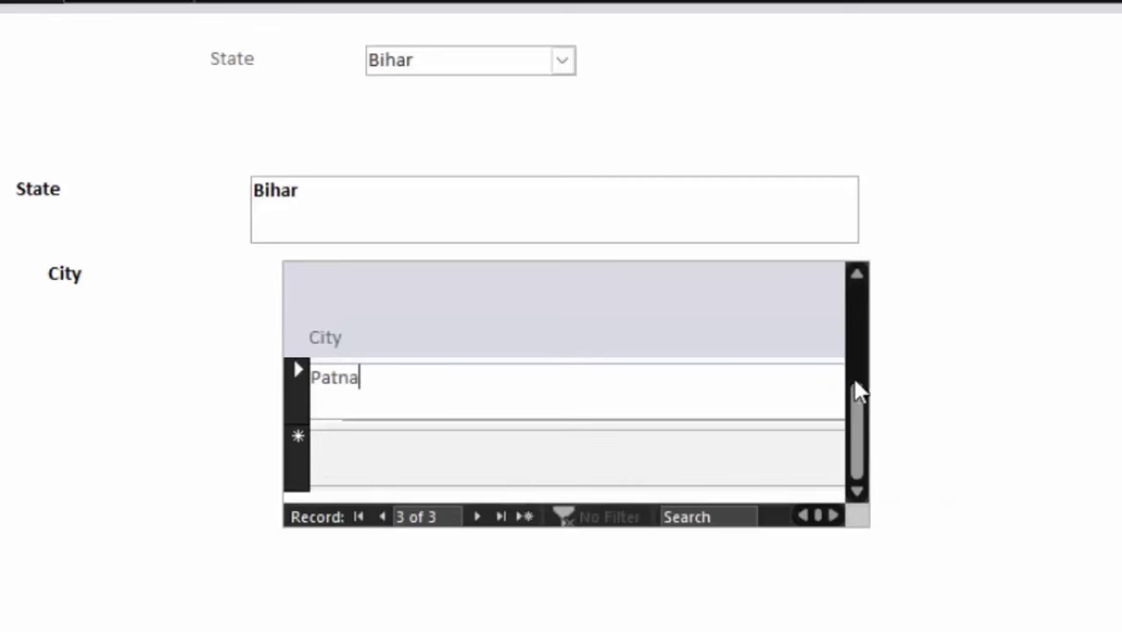
pyautogui.click(560, 61)
pyautogui.click(495, 144)
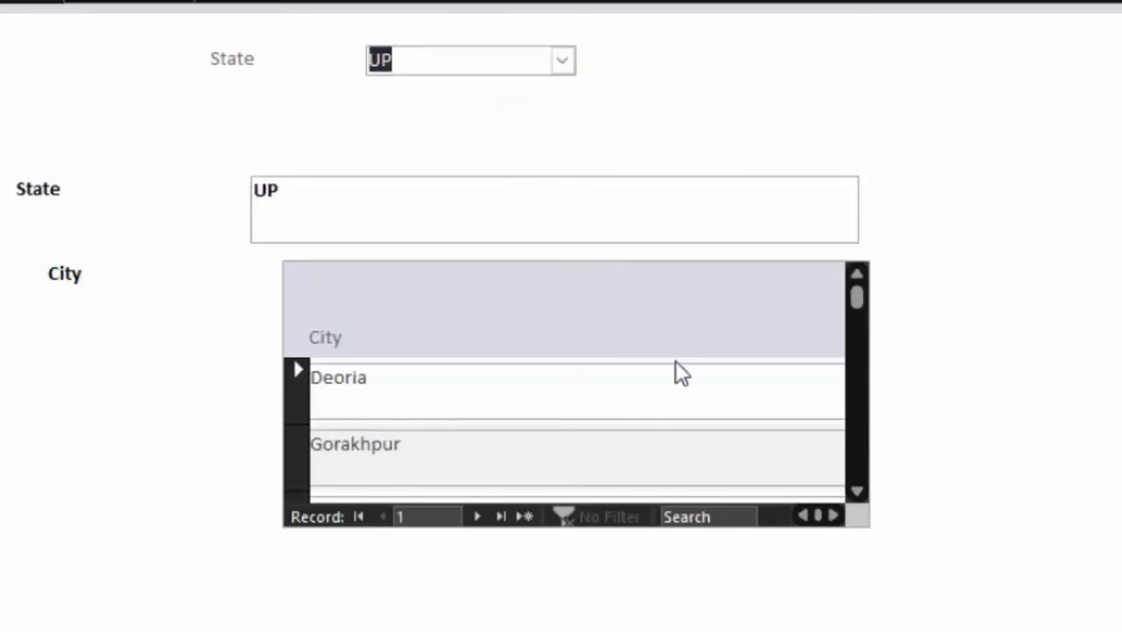
pyautogui.moveTo(857, 308); pyautogui.dragTo(845, 433)
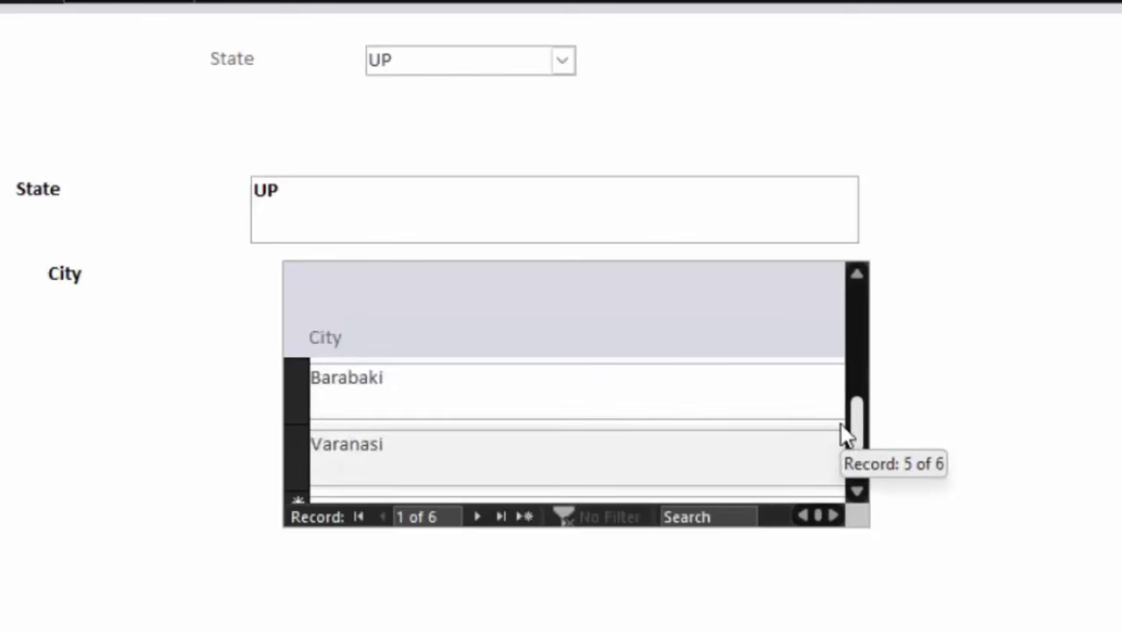